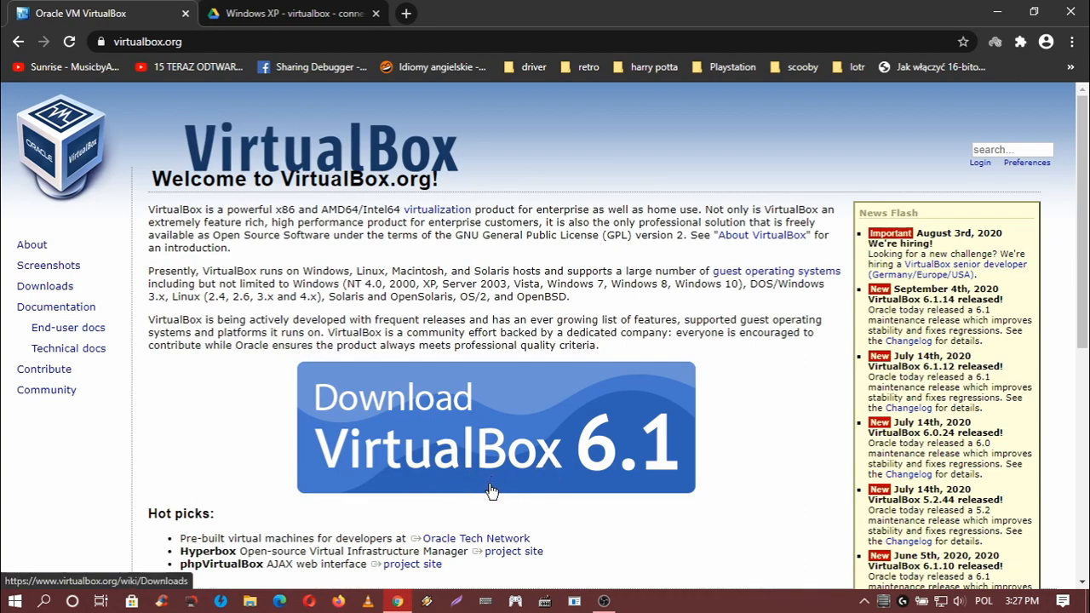
pyautogui.click(515, 451)
pyautogui.click(246, 396)
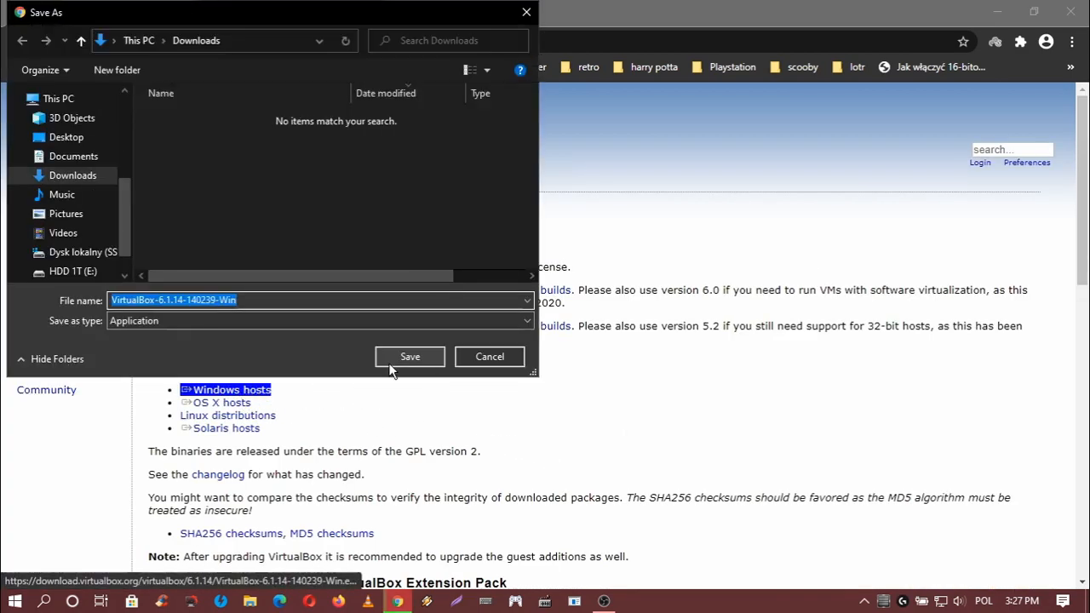
pyautogui.click(494, 356)
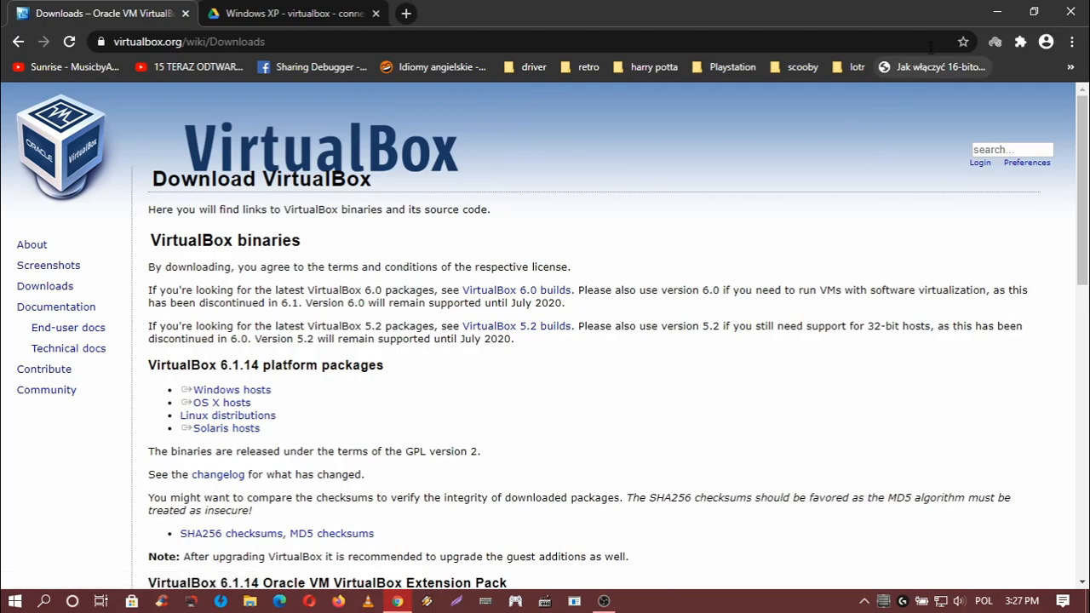
# Minimize the browser, run the VirtualBox 6.1.14 installer from the desktop, and install it with the default setup options.
pyautogui.click(994, 10)
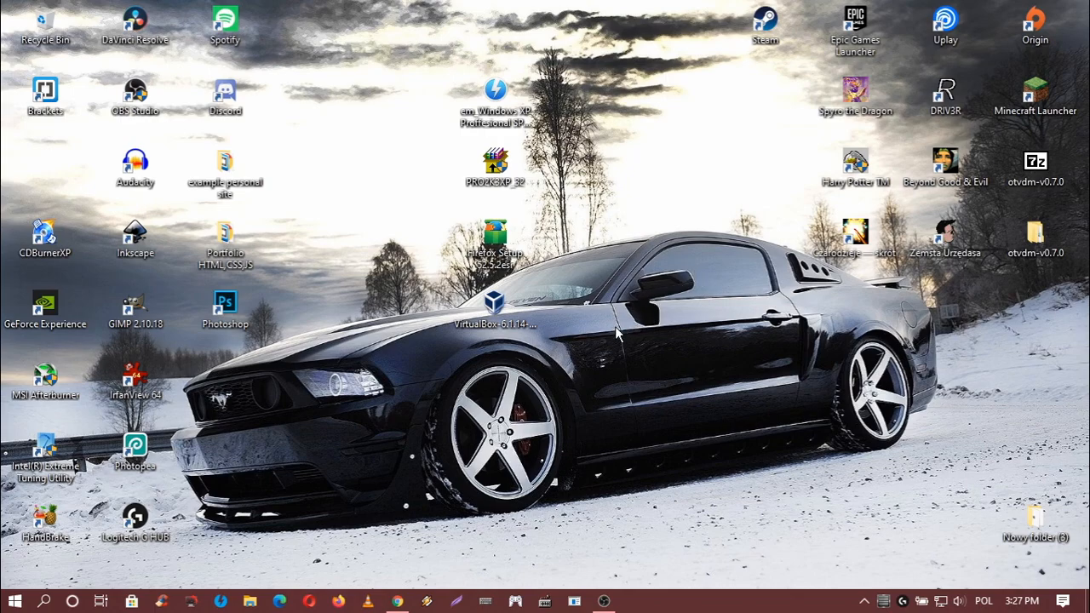
pyautogui.click(498, 325)
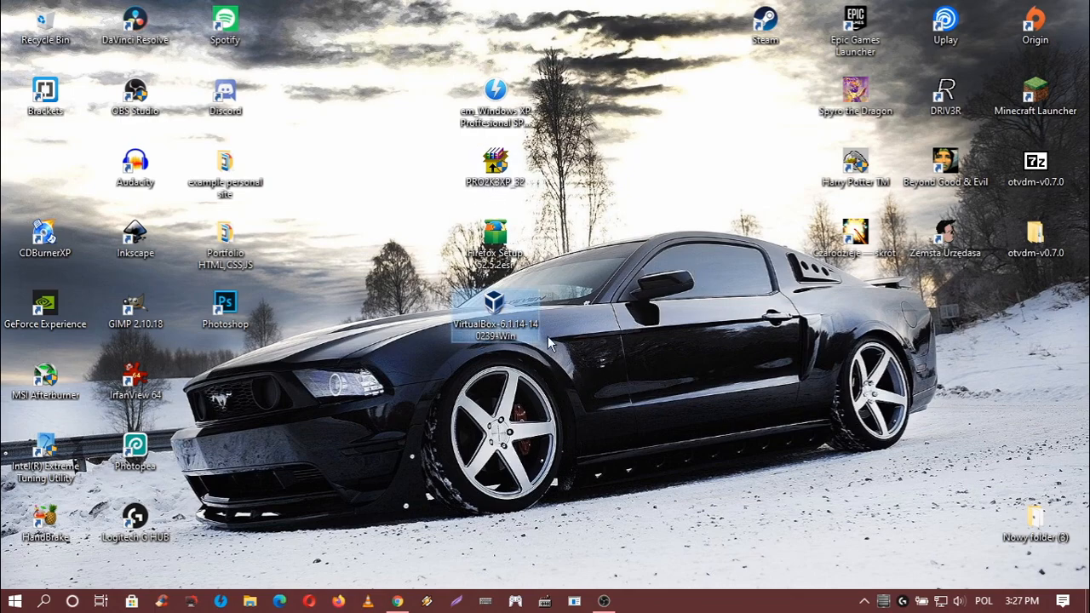
pyautogui.doubleClick(498, 311)
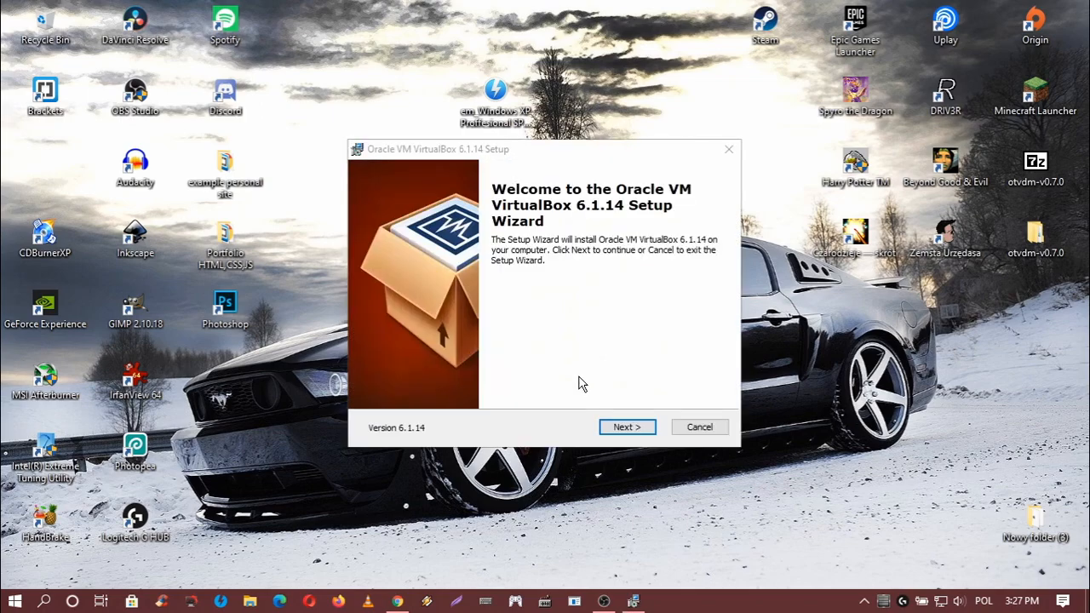
pyautogui.click(626, 428)
pyautogui.click(632, 432)
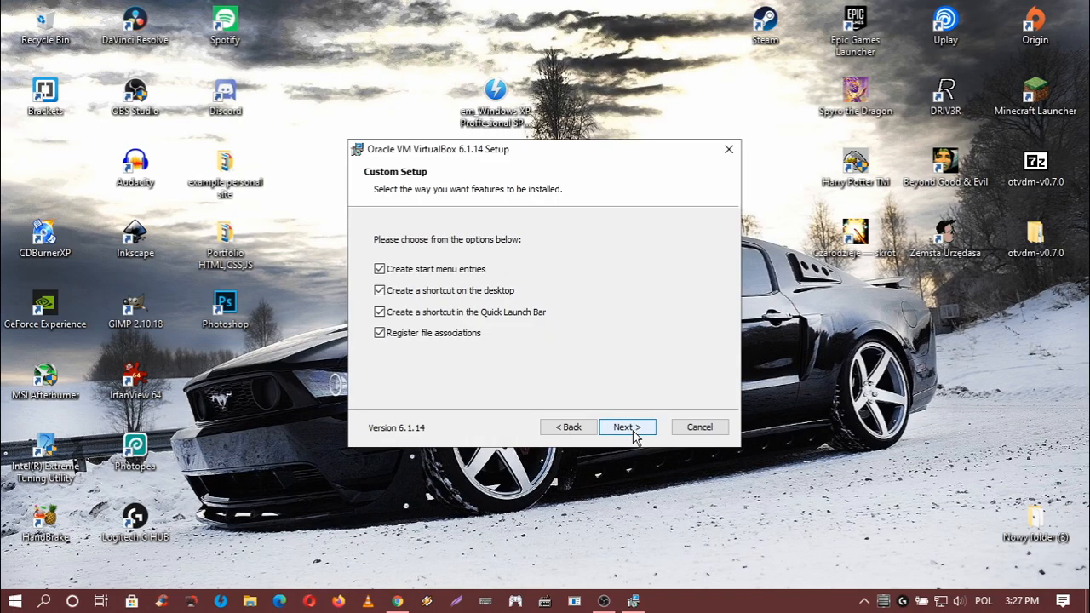
pyautogui.click(632, 432)
pyautogui.click(633, 434)
pyautogui.click(635, 435)
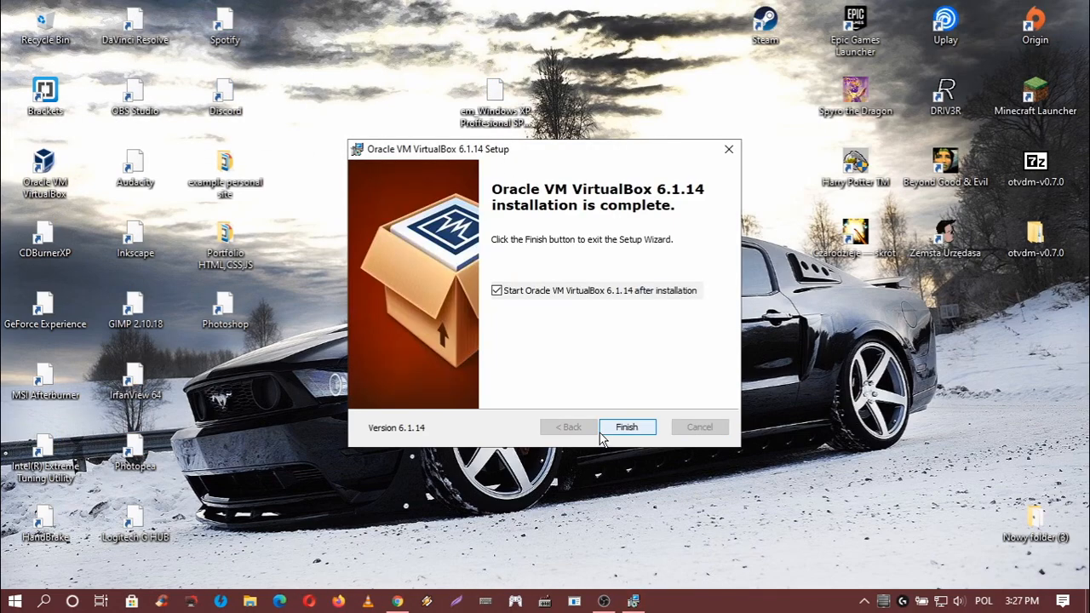
# Finish the setup without starting VirtualBox automatically, and open Oracle VM VirtualBox from the desktop.
pyautogui.click(511, 300)
pyautogui.click(625, 426)
pyautogui.click(55, 181)
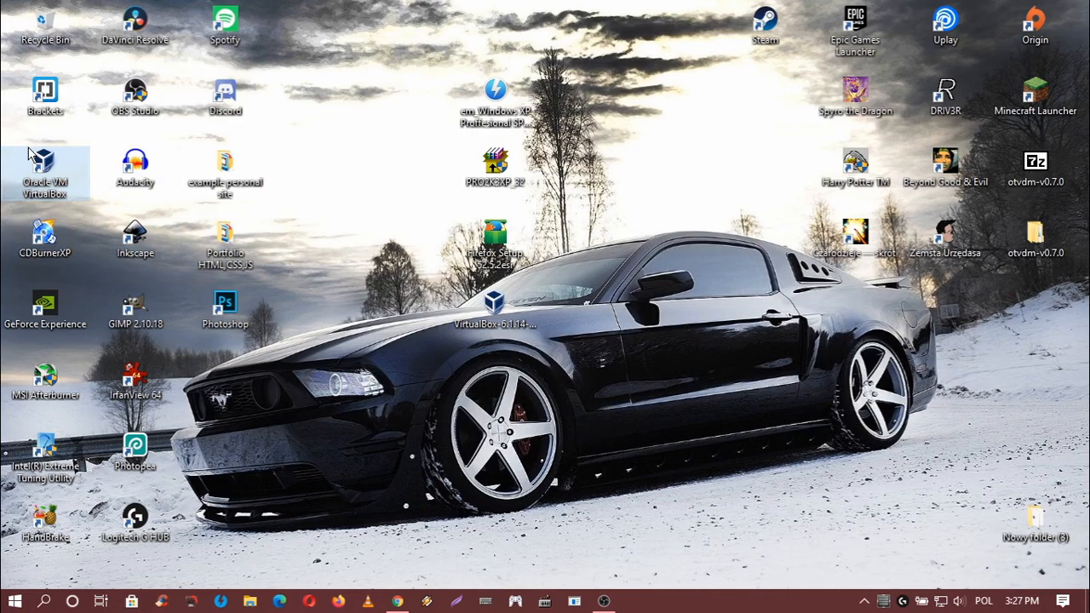
pyautogui.doubleClick(65, 182)
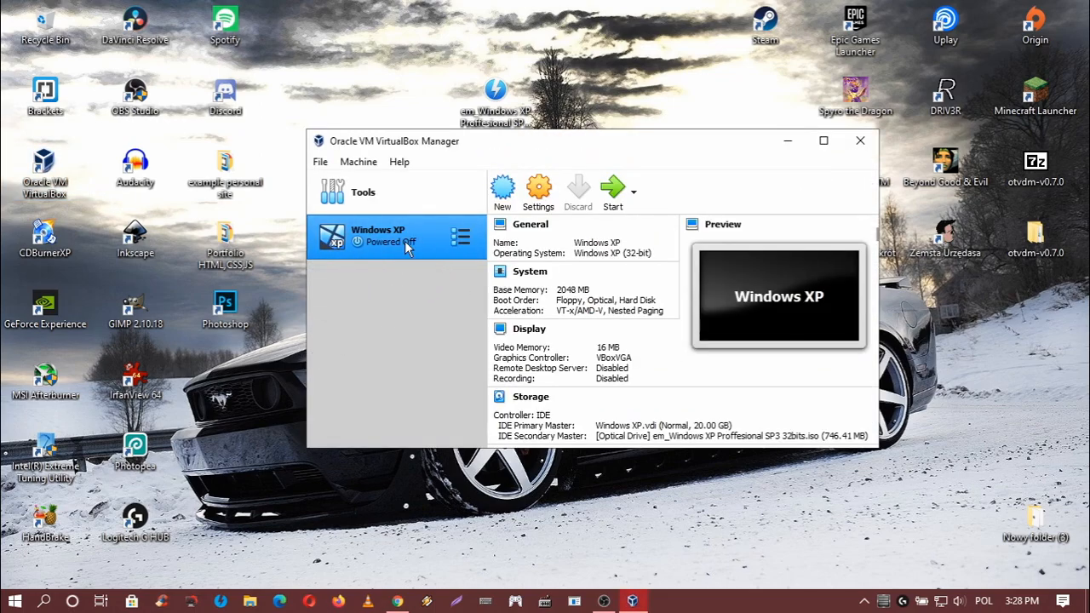
# Remove the existing Windows XP virtual machine and delete all its files.
pyautogui.click(464, 241)
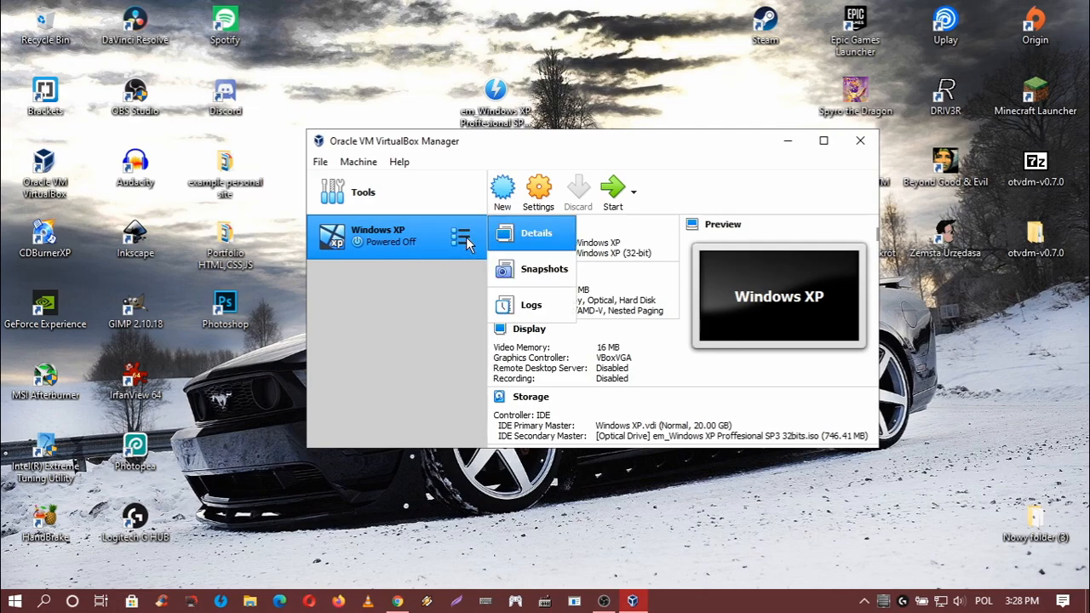
pyautogui.rightClick(405, 234)
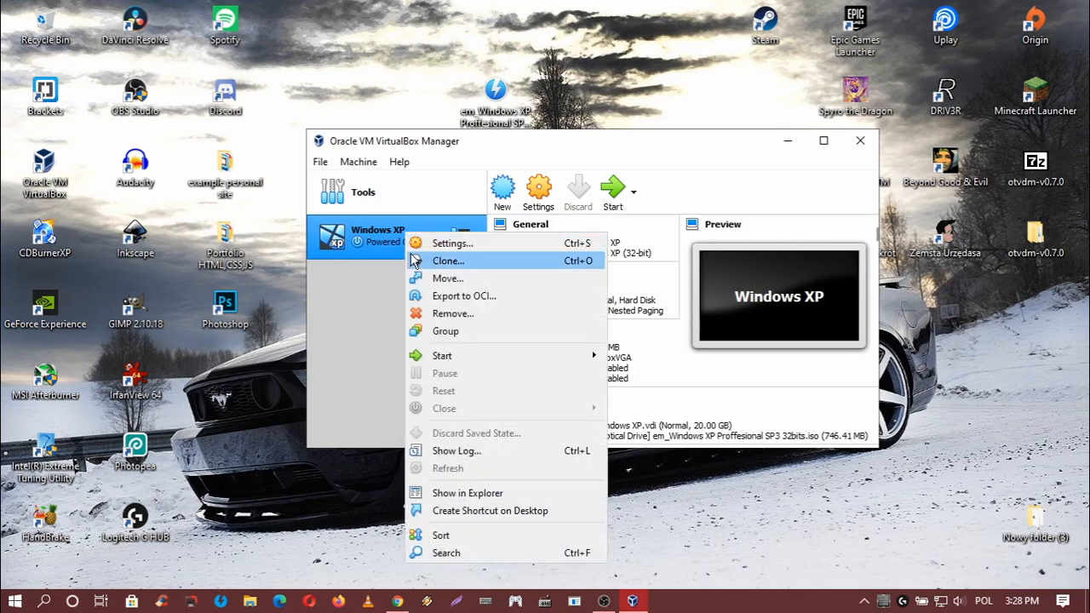
pyautogui.click(460, 318)
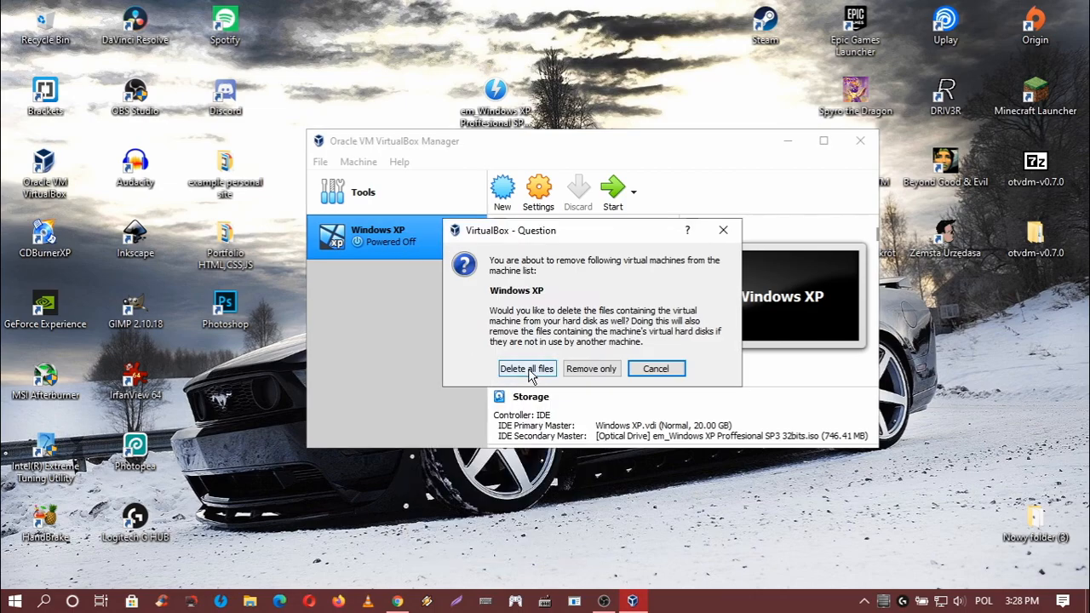
pyautogui.click(527, 370)
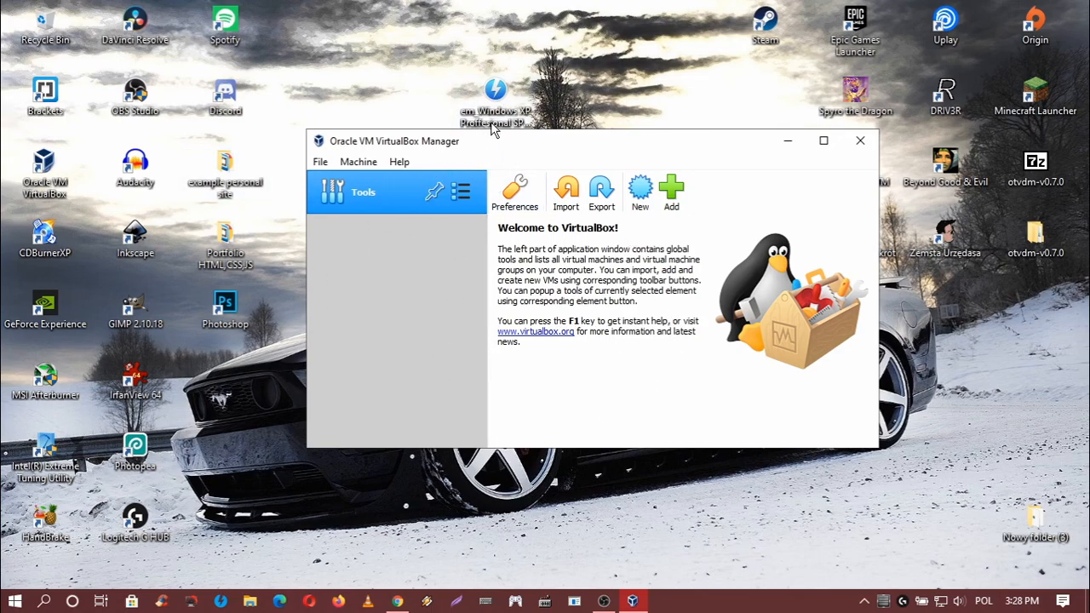
# Set up a new virtual machine named WindowsXP with version Windows XP (32-bit) and 2048 MB of memory.
pyautogui.click(643, 191)
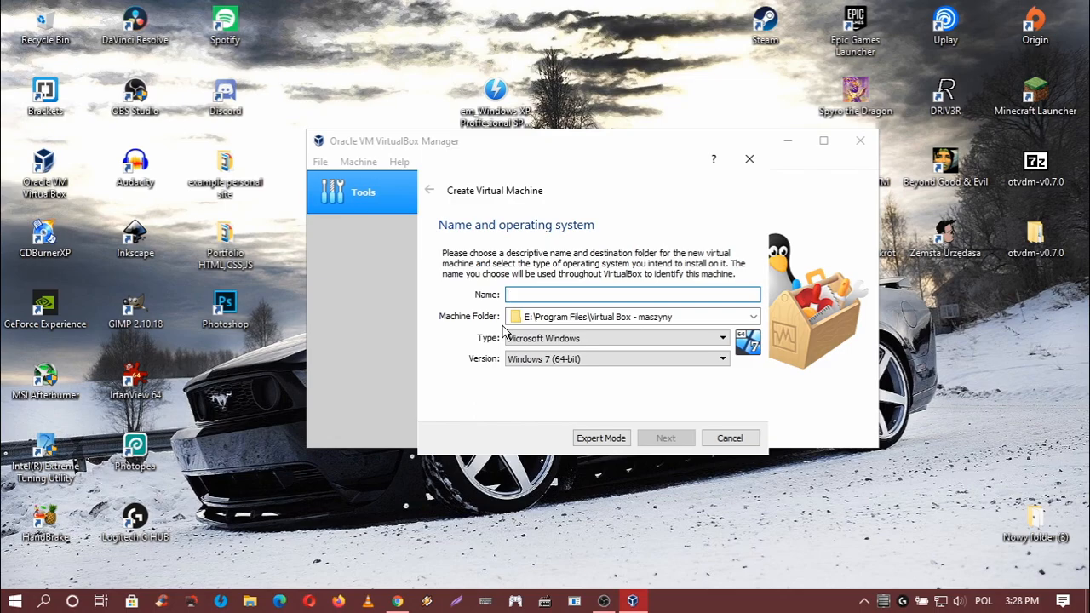
pyautogui.write('Window')
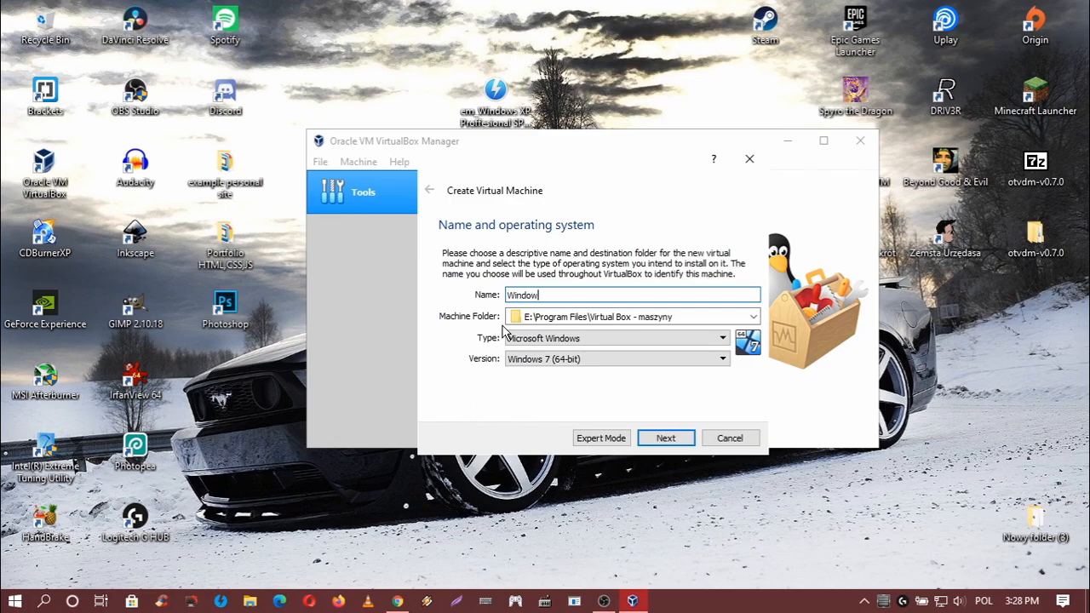
pyautogui.write('sXP')
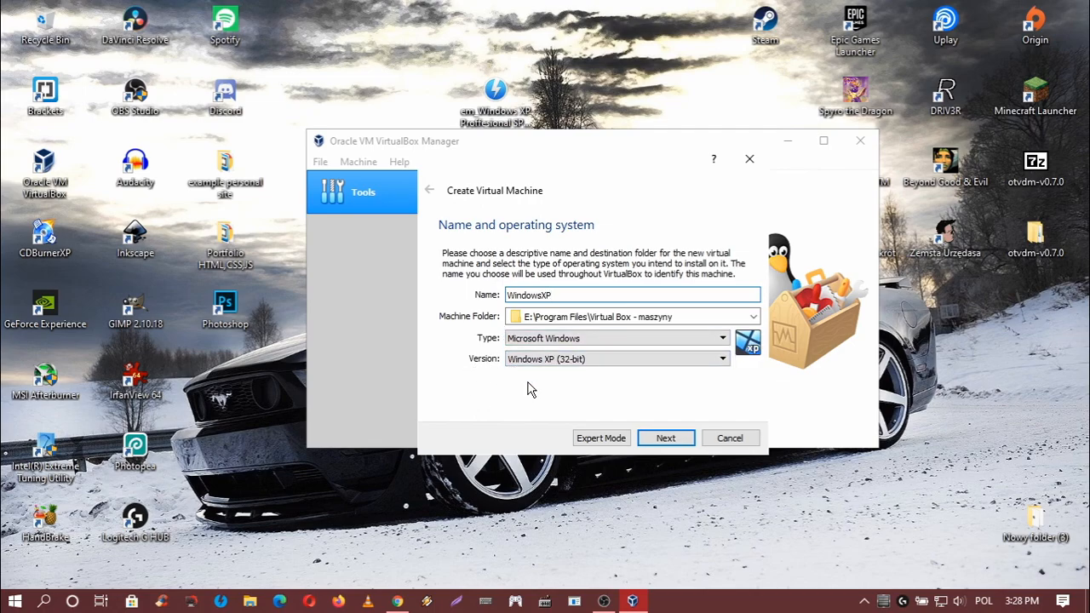
pyautogui.click(543, 360)
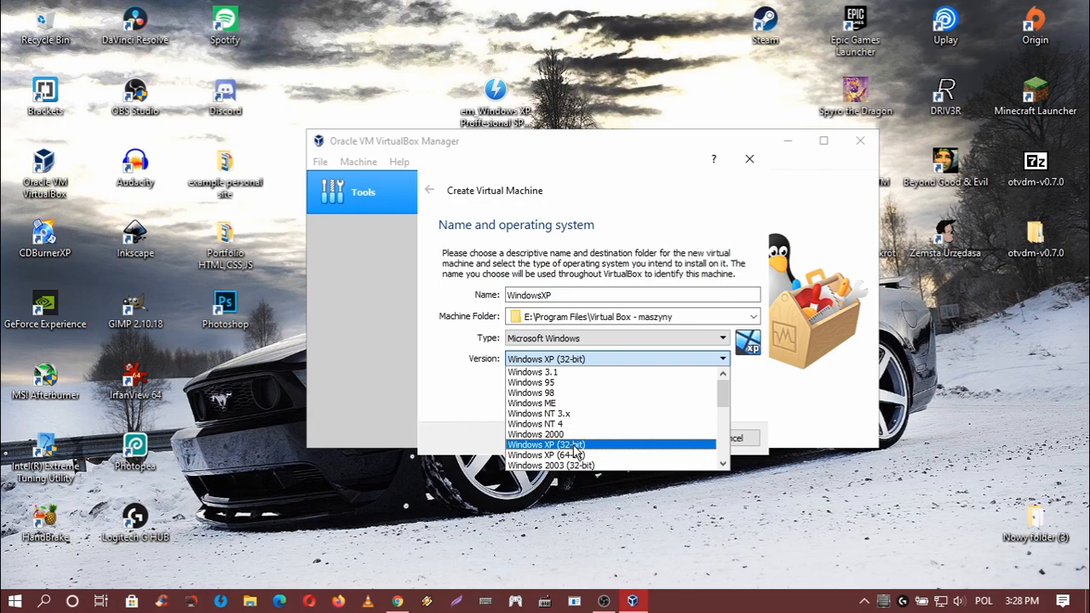
pyautogui.click(574, 445)
pyautogui.click(665, 439)
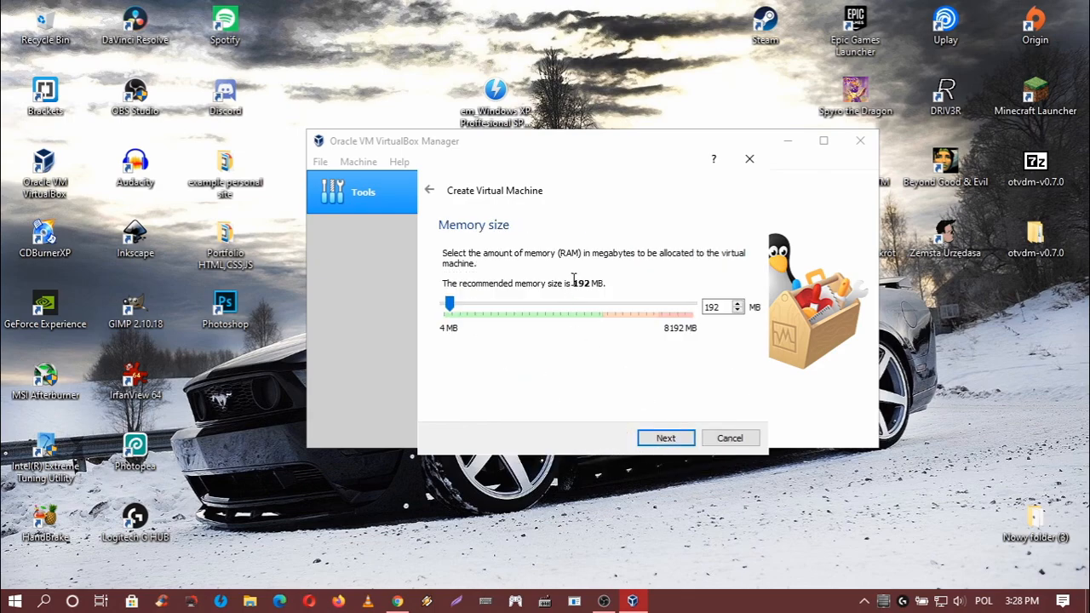
pyautogui.moveTo(450, 305); pyautogui.dragTo(511, 315)
pyautogui.click(671, 438)
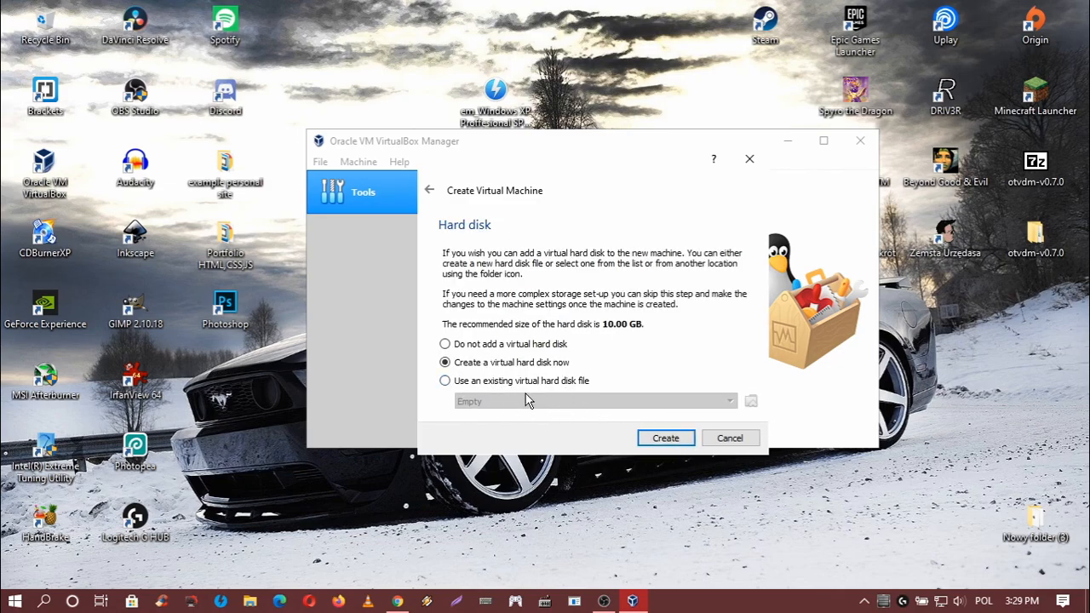
# Create a dynamically allocated VDI virtual hard disk of 20 GB for the new machine.
pyautogui.click(671, 443)
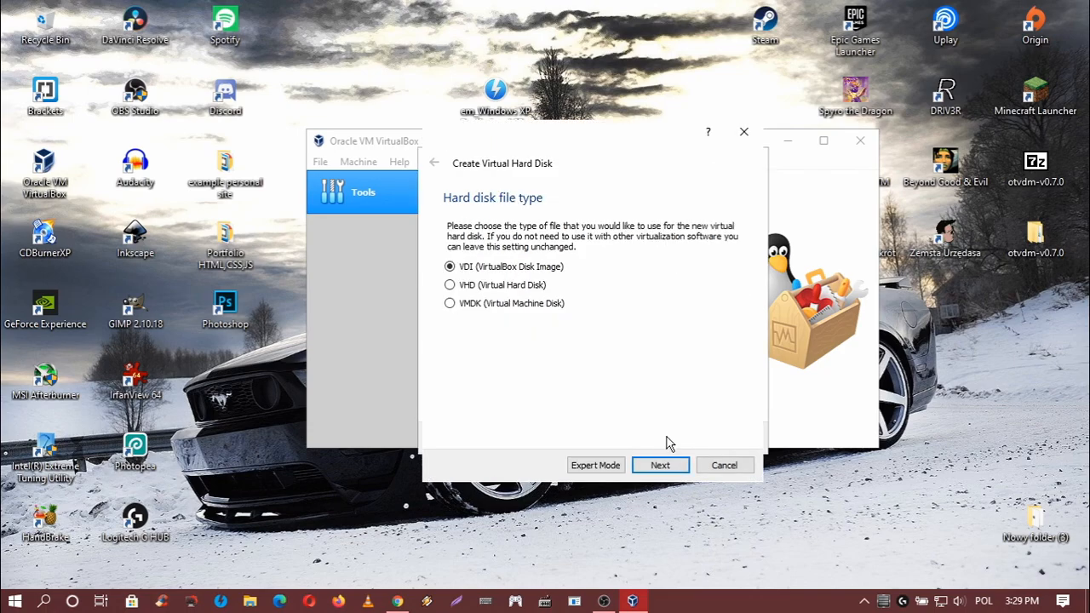
pyautogui.click(657, 464)
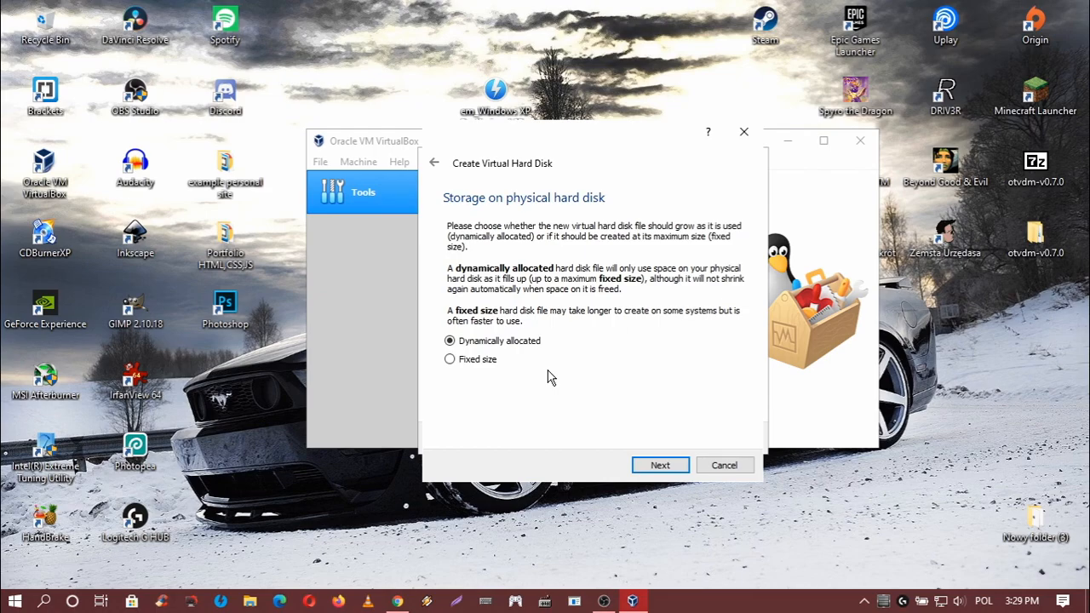
pyautogui.click(468, 364)
pyautogui.click(496, 342)
pyautogui.click(660, 466)
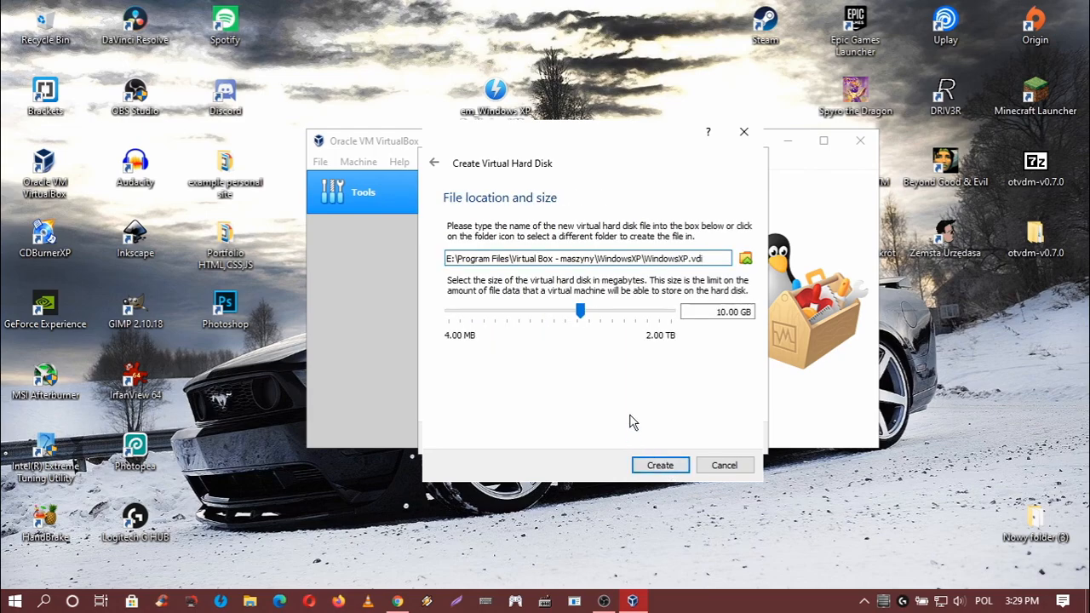
pyautogui.click(717, 313)
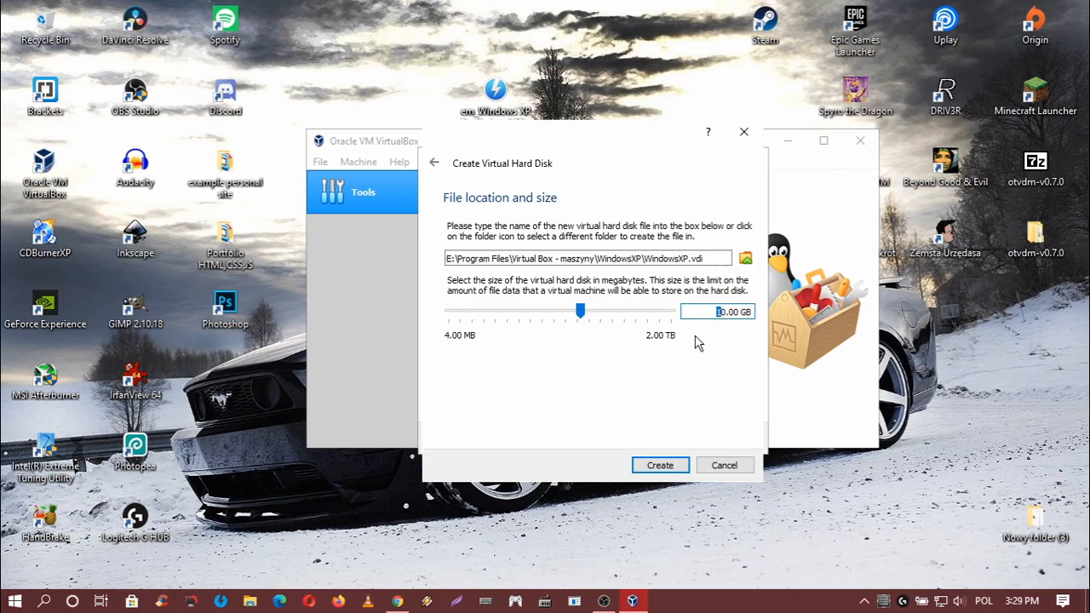
pyautogui.write('2')
pyautogui.click(678, 467)
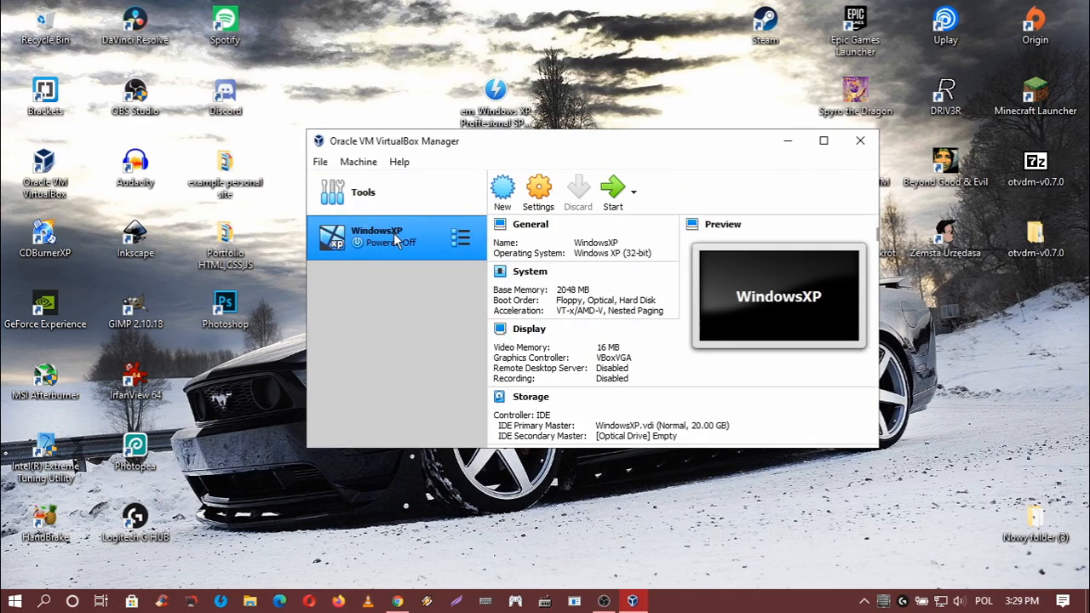
# In the WindowsXP machine's settings, attach network Adapter 1 to Bridged Adapter.
pyautogui.click(543, 206)
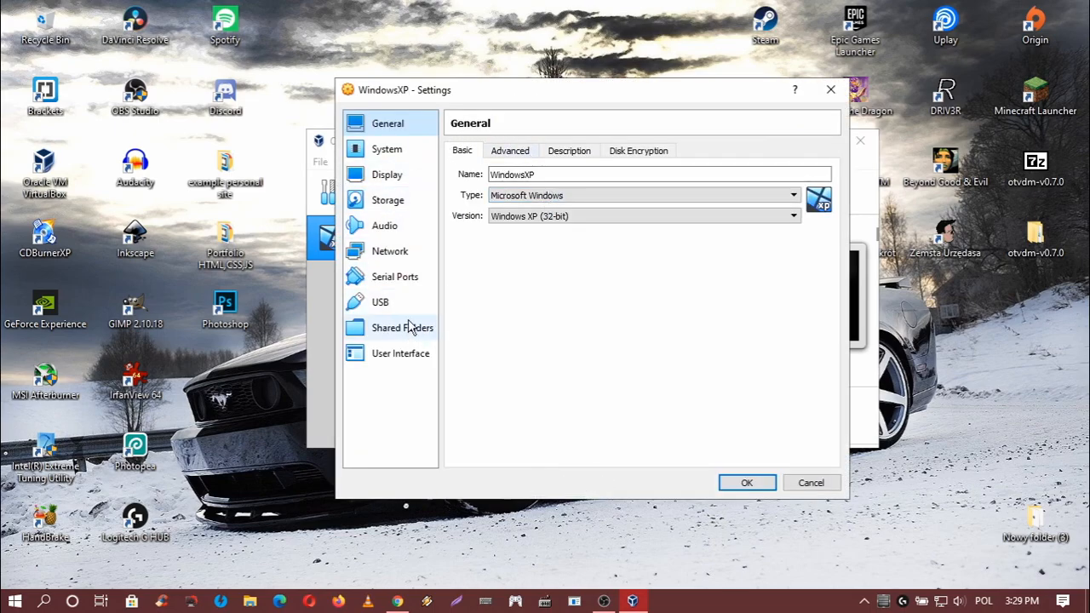
pyautogui.click(402, 257)
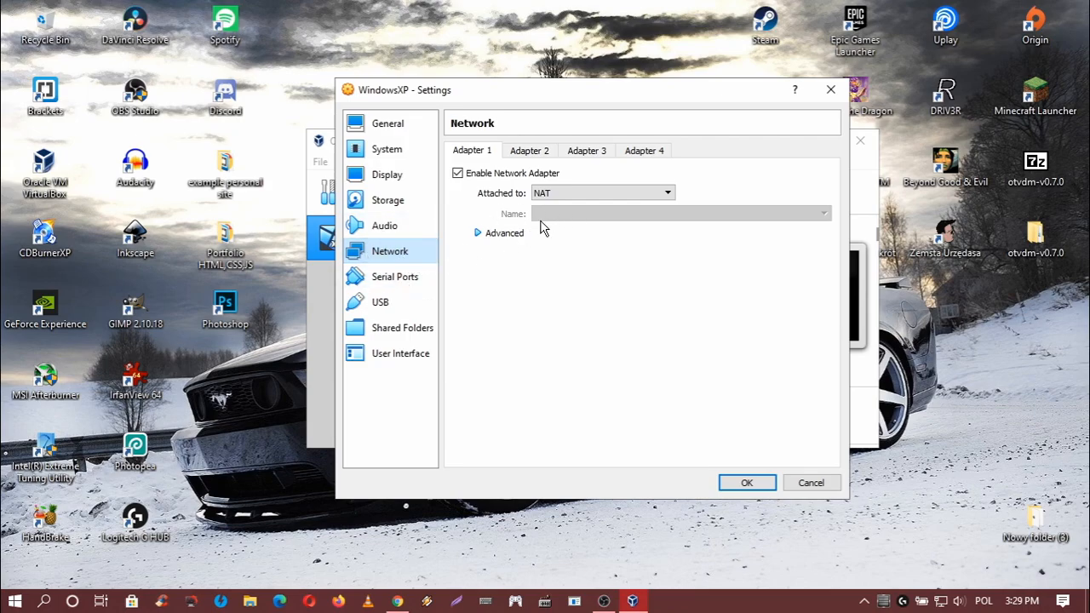
pyautogui.click(562, 196)
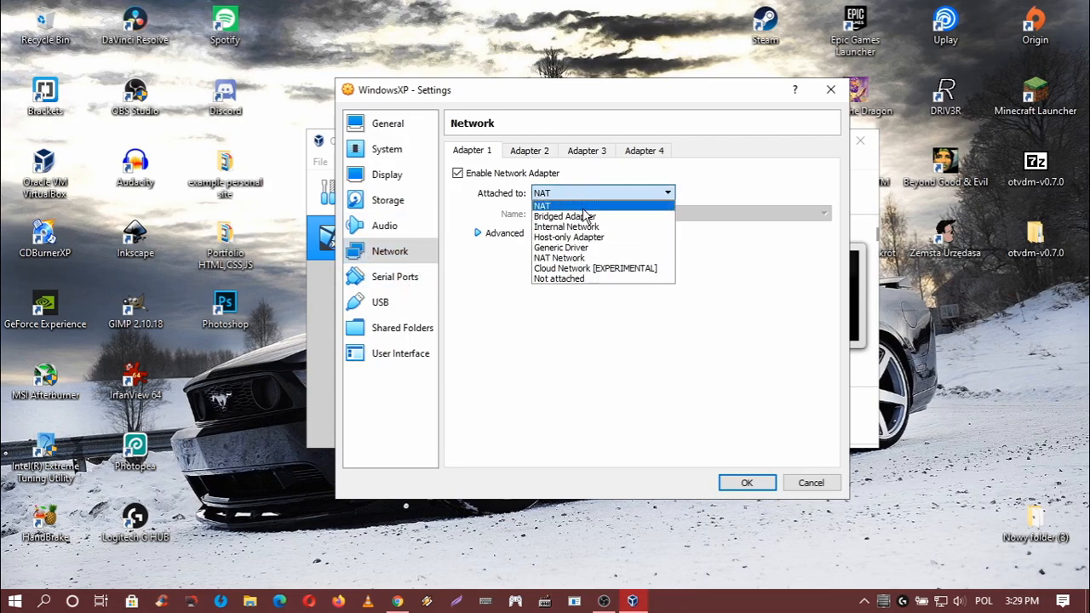
pyautogui.click(576, 211)
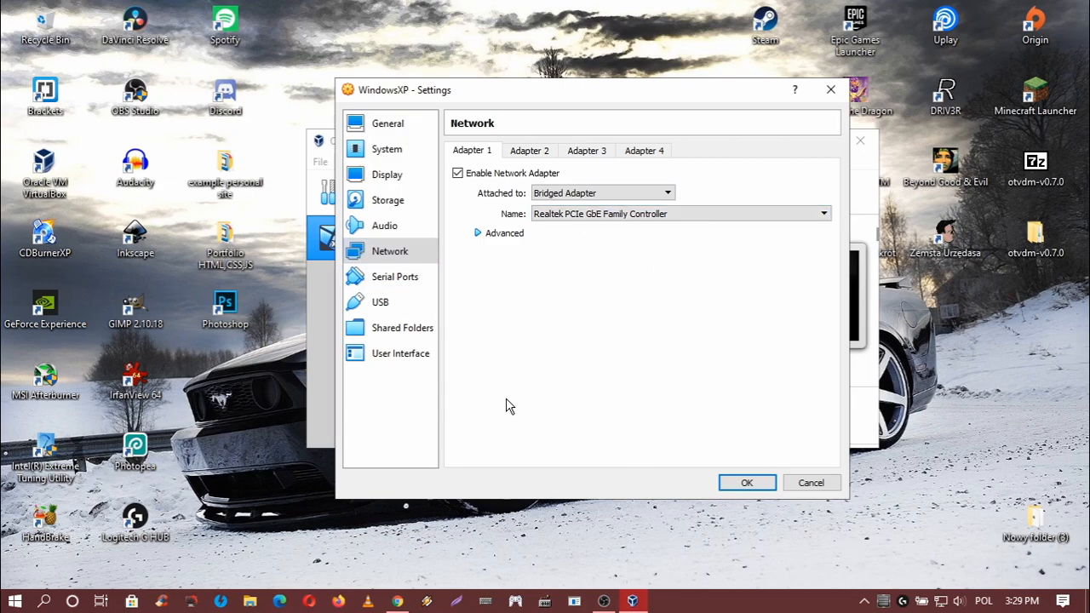
# Load the em_Windows XP Proffesional SP3 32bits disk image into the machine's empty optical drive and save the settings.
pyautogui.click(399, 205)
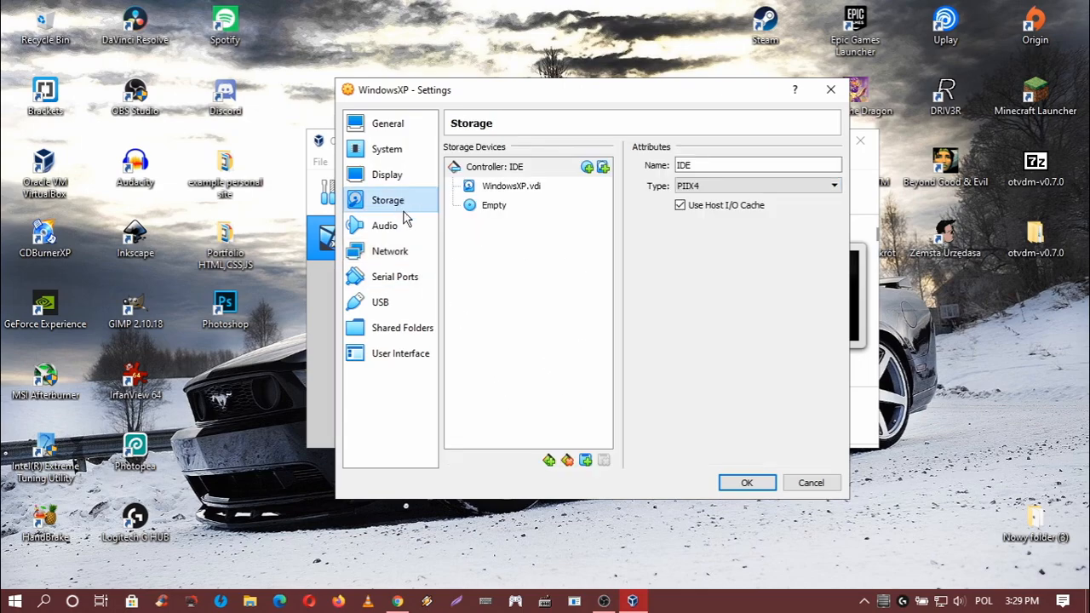
pyautogui.click(502, 210)
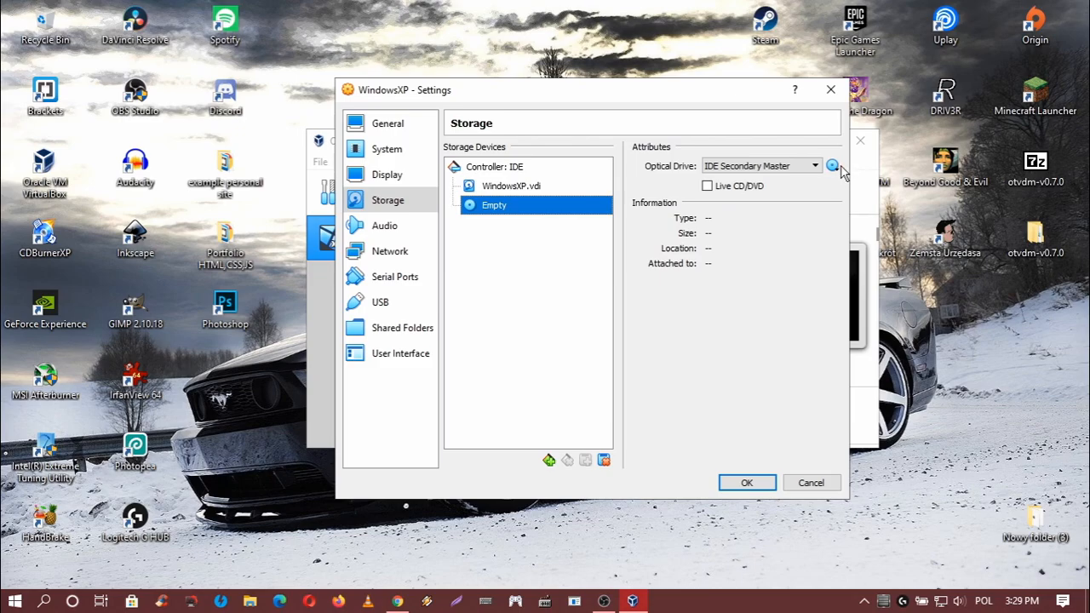
pyautogui.click(833, 166)
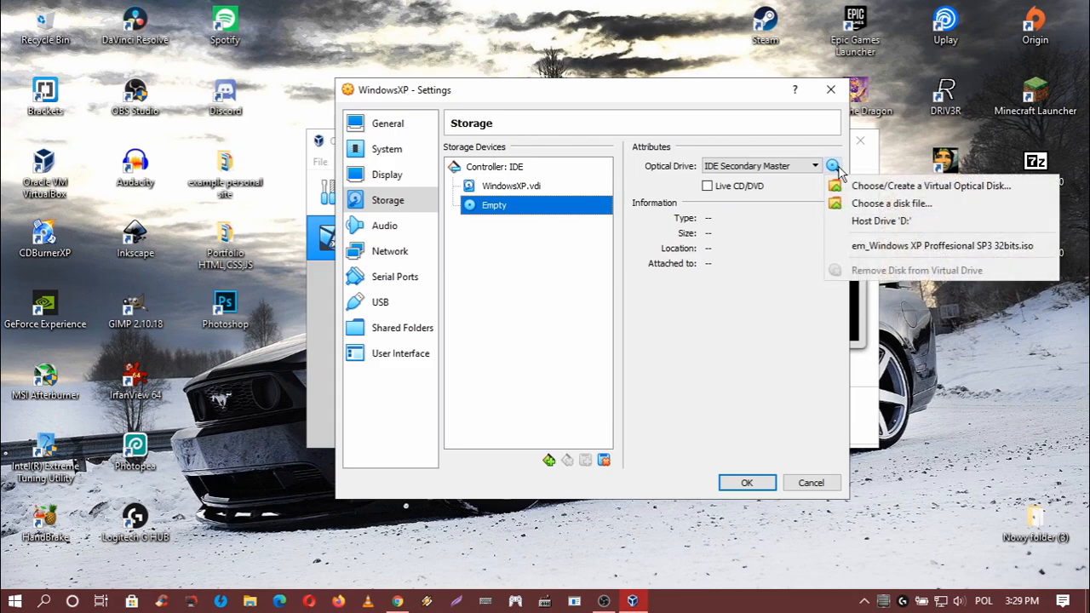
pyautogui.click(892, 206)
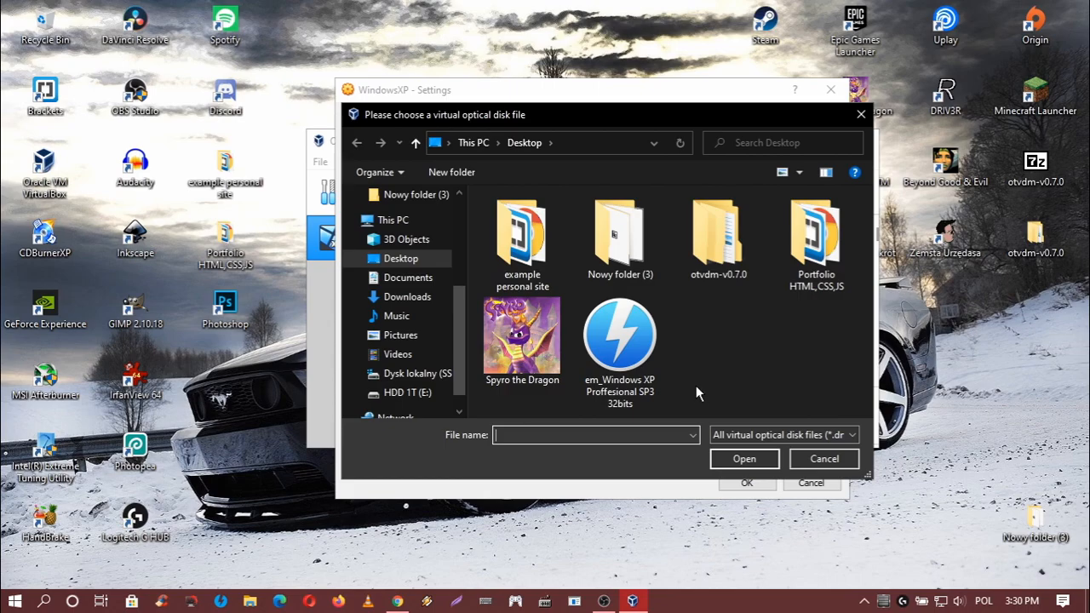
pyautogui.click(661, 369)
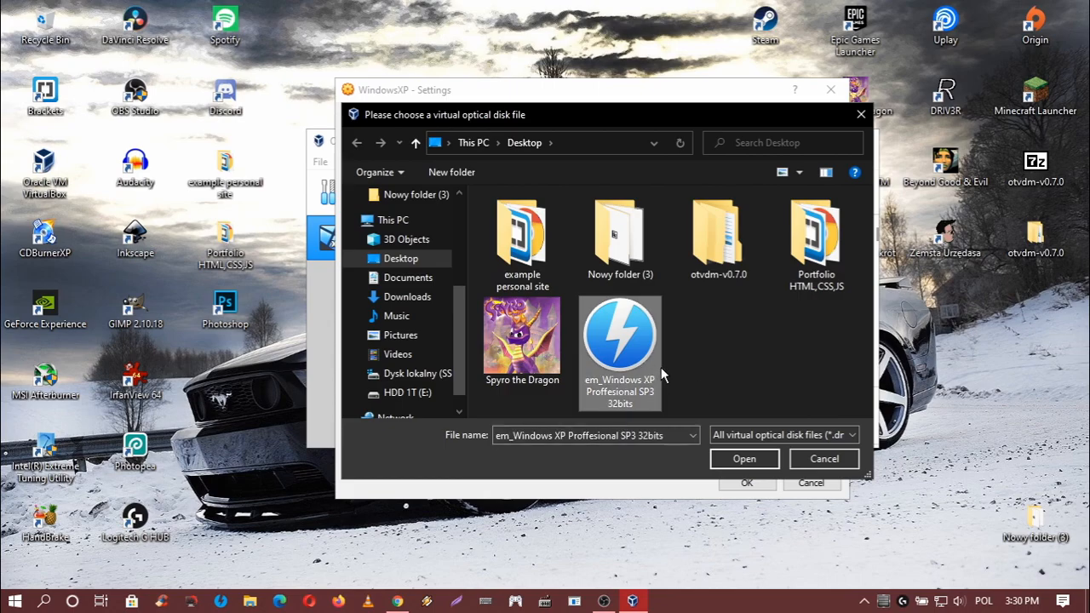
pyautogui.click(744, 459)
pyautogui.click(741, 486)
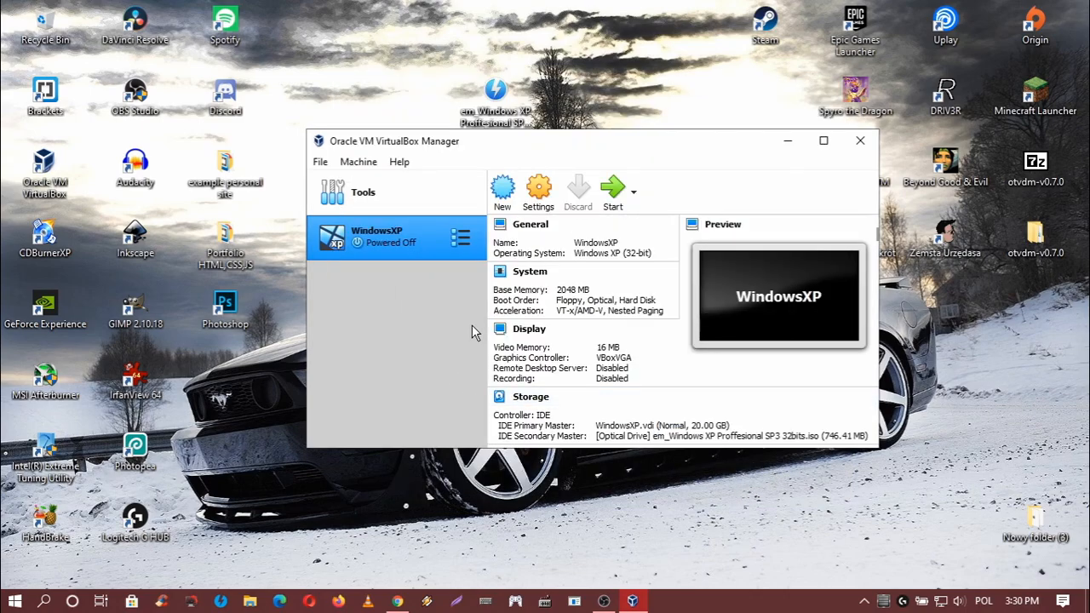
# Start the WindowsXP machine with em_Windows XP Proffesional SP3 32bits.iso as the start-up disk.
pyautogui.click(618, 199)
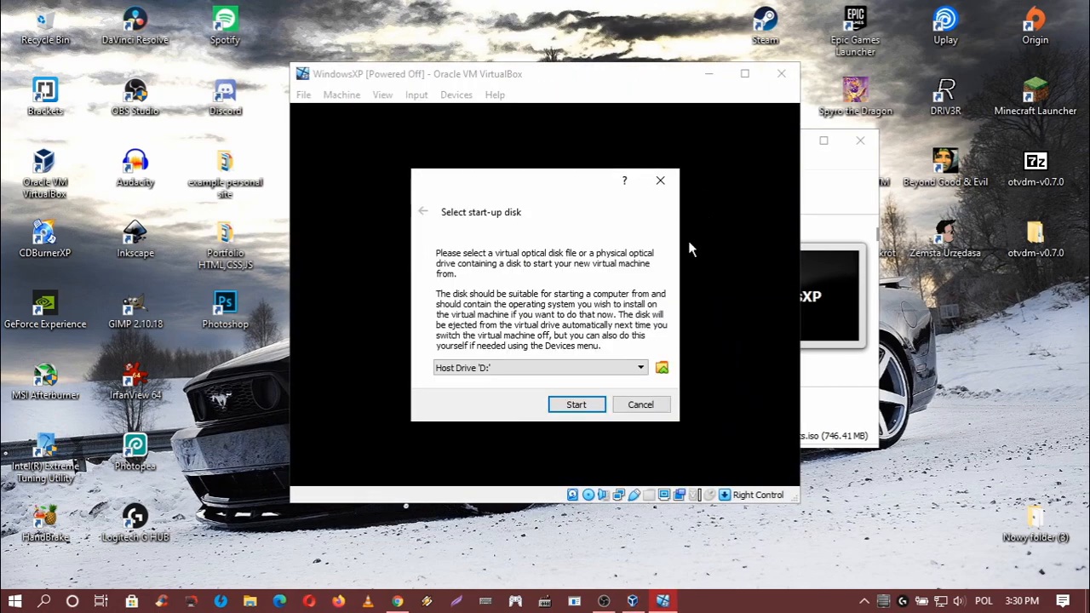
pyautogui.click(510, 368)
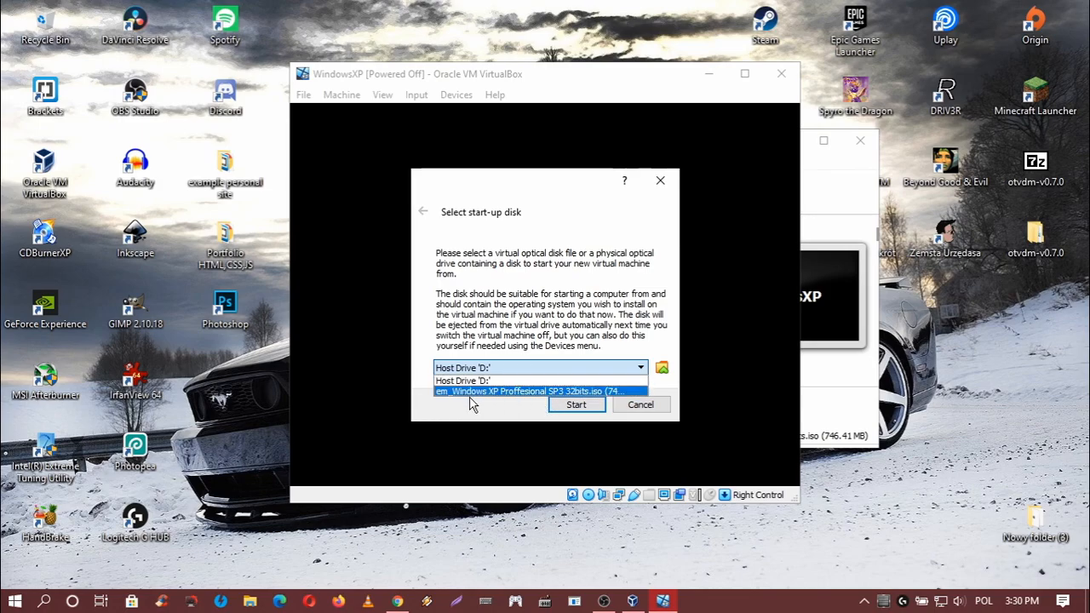
pyautogui.click(502, 392)
pyautogui.click(575, 406)
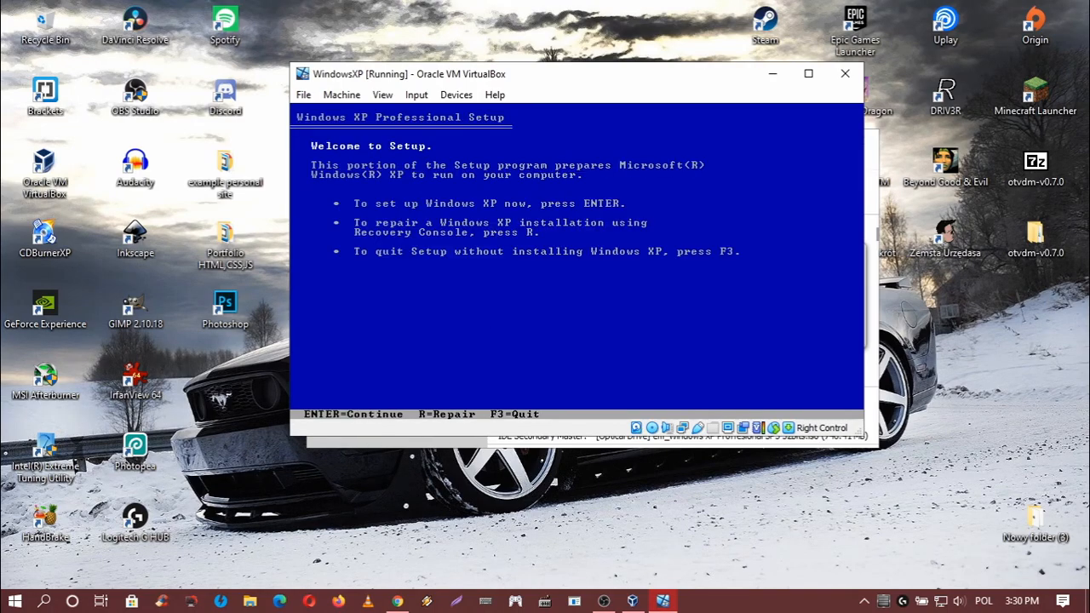
# Begin setting up Windows XP and agree to the licensing agreement.
pyautogui.press('Return')
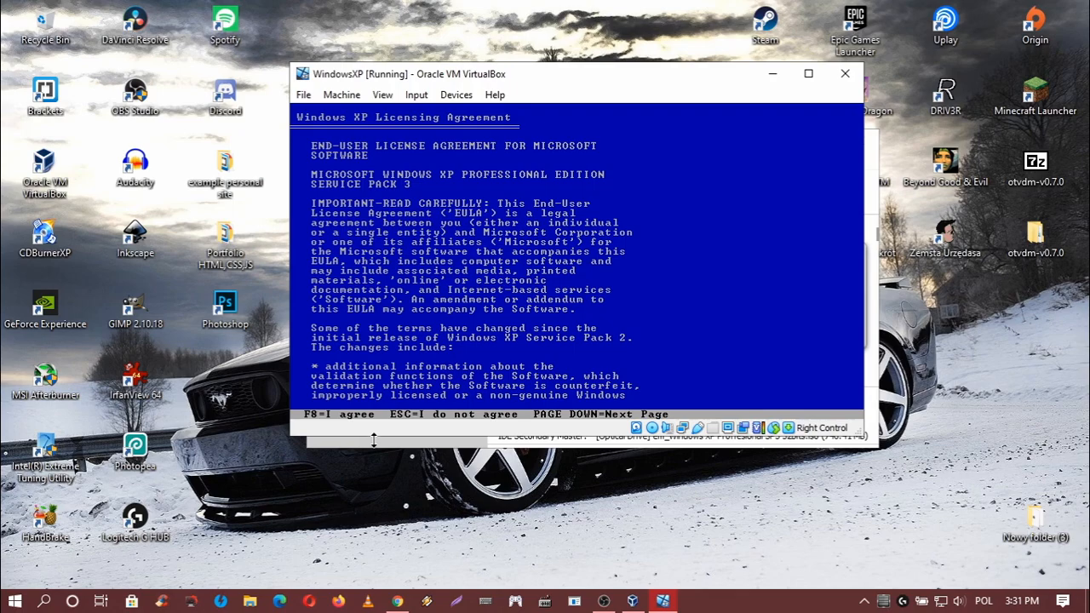
pyautogui.press('F8')
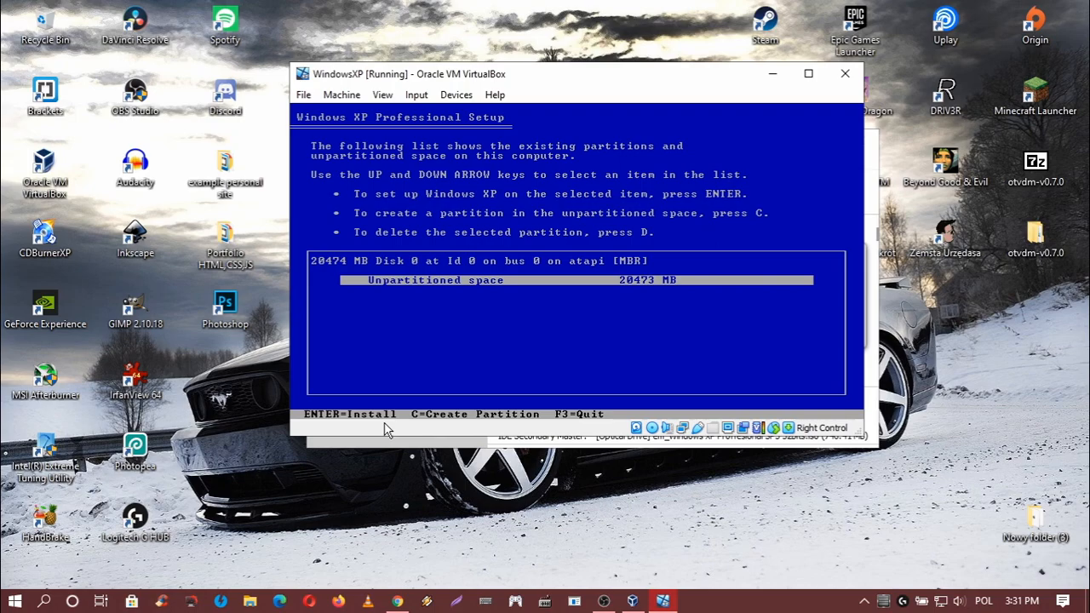
# Create a new partition with a size of 2048 MB in the unpartitioned space.
pyautogui.press('c')
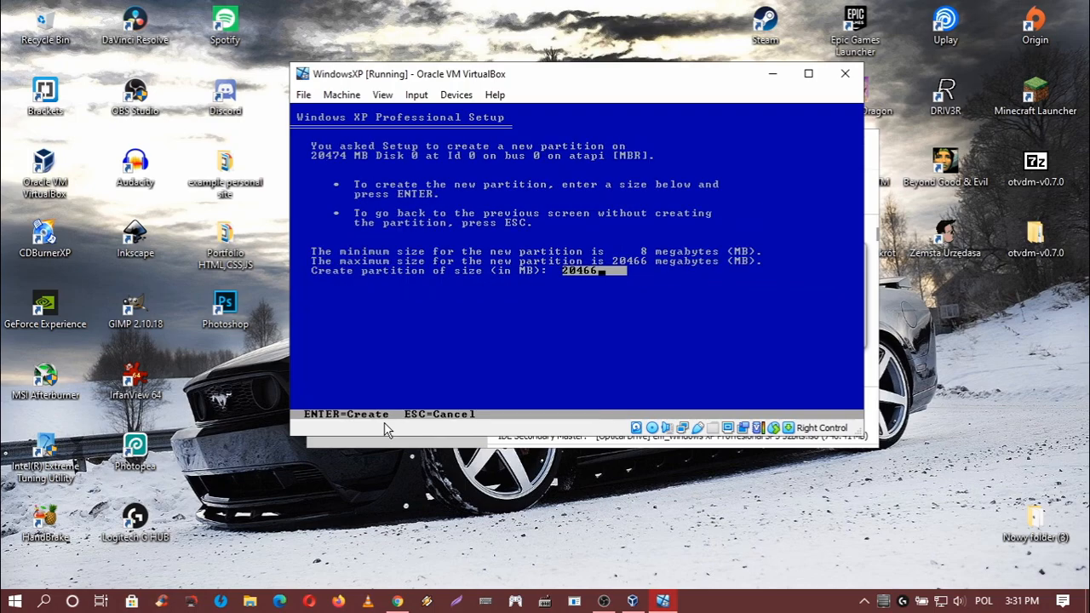
pyautogui.press('BackSpace')
pyautogui.press('BackSpace')
pyautogui.press('BackSpace')
pyautogui.press('BackSpace')
pyautogui.press('BackSpace')
pyautogui.write('2048')
pyautogui.press('Return')
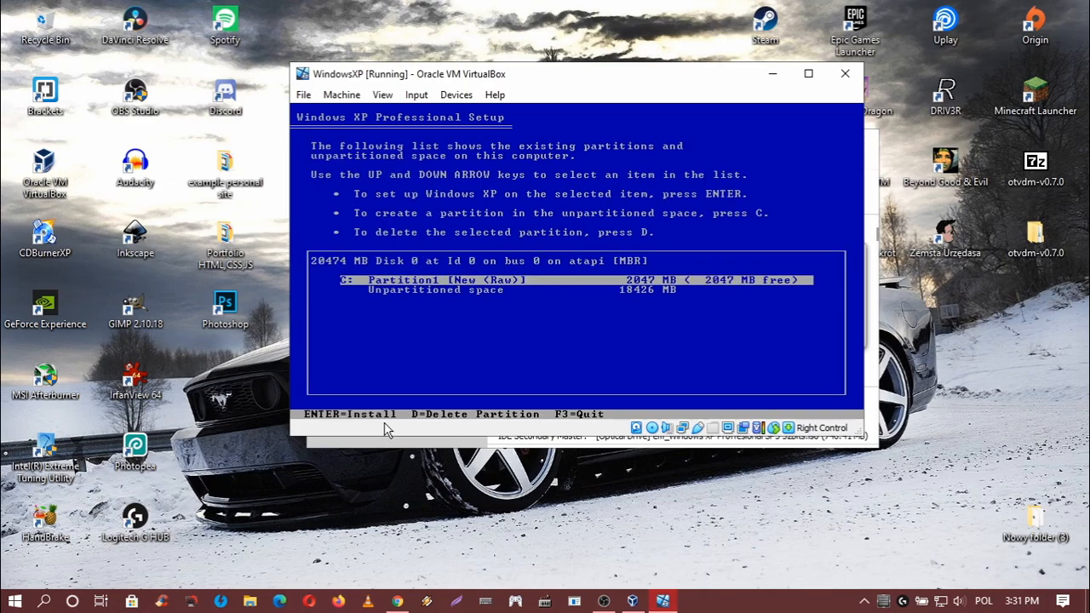
# Delete the newly created raw partition C: and confirm its removal.
pyautogui.press('Down')
pyautogui.press('Up')
pyautogui.press('Down')
pyautogui.press('Up')
pyautogui.press('Down')
pyautogui.press('Up')
pyautogui.press('Down')
pyautogui.press('Up')
pyautogui.press('Down')
pyautogui.press('Up')
pyautogui.press('d')
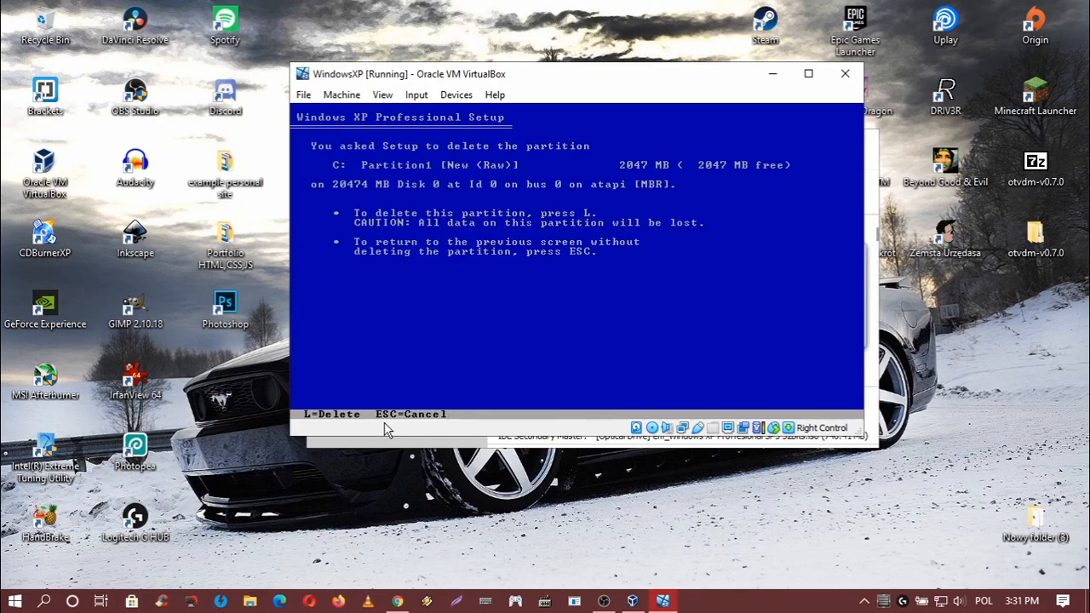
pyautogui.press('l')
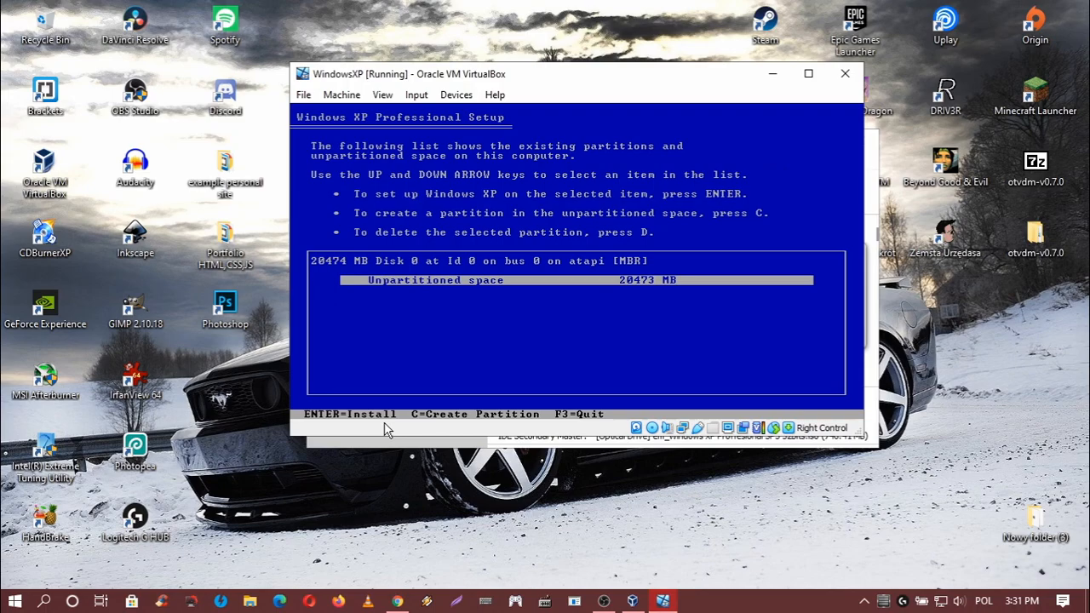
# Install Windows XP on the whole unpartitioned space and format the partition using the regular, non-quick NTFS file system.
pyautogui.press('Return')
pyautogui.press('Up')
pyautogui.press('Down')
pyautogui.press('Up')
pyautogui.press('Down')
pyautogui.press('Up')
pyautogui.press('Down')
pyautogui.press('Up')
pyautogui.press('Down')
pyautogui.press('Up')
pyautogui.press('Down')
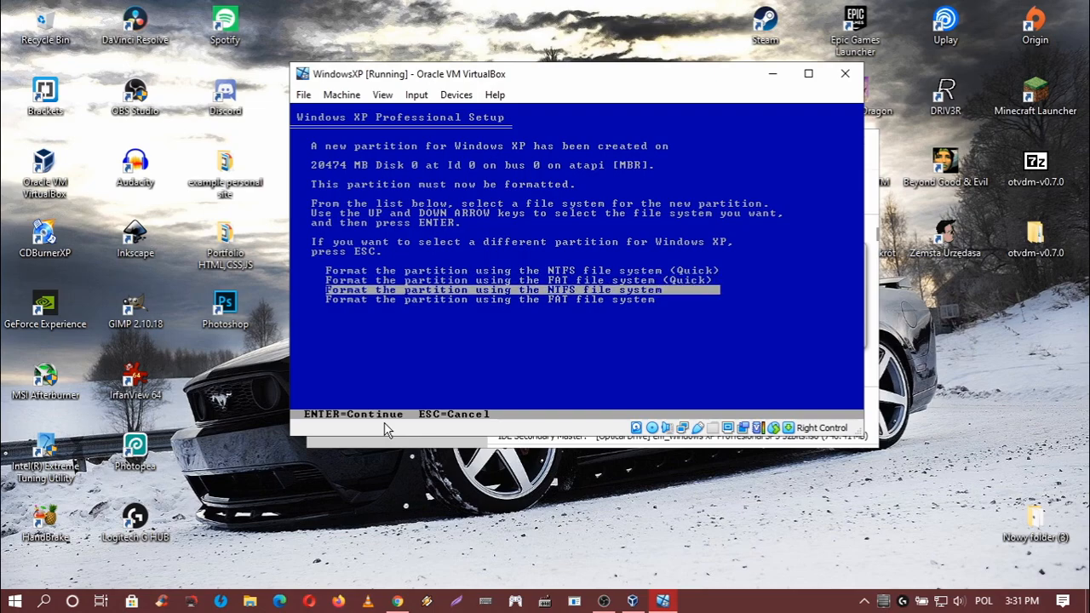
pyautogui.press('Up')
pyautogui.press('Down')
pyautogui.press('Up')
pyautogui.press('Down')
pyautogui.press('Up')
pyautogui.press('Down')
pyautogui.press('Up')
pyautogui.press('Down')
pyautogui.press('Up')
pyautogui.press('Down')
pyautogui.press('Return')
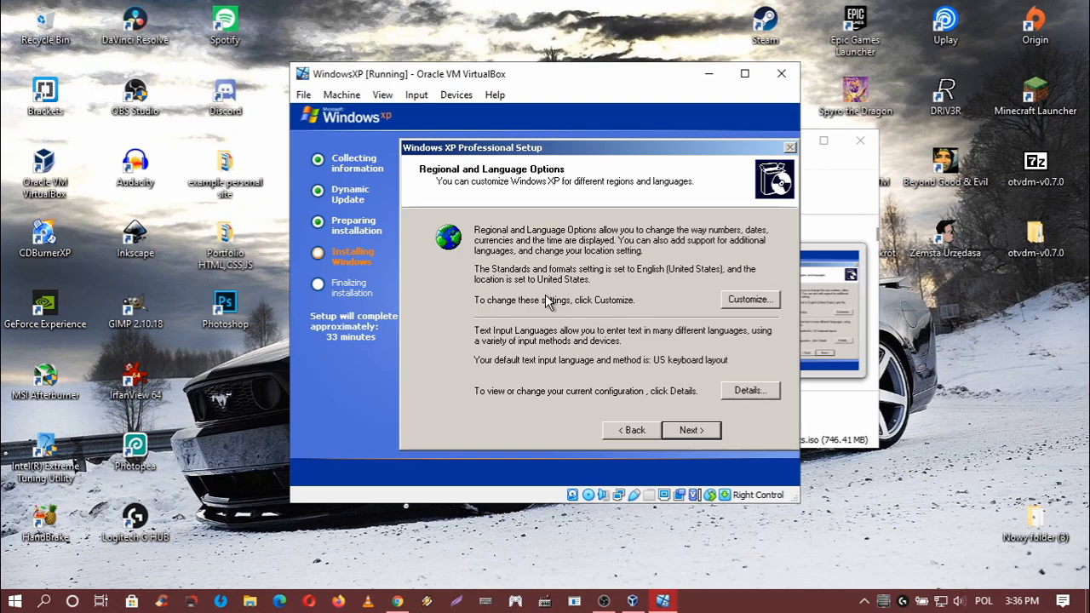
# Accept the default regional and language options and personalize the software with "Name" as the name, leaving the organization empty.
pyautogui.click(678, 432)
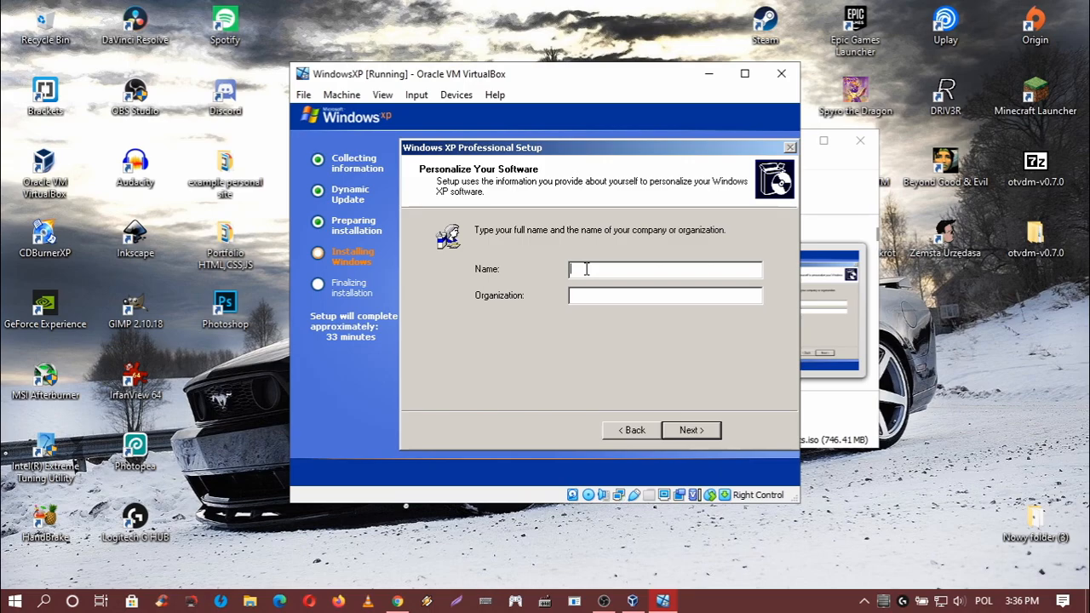
pyautogui.write('Name')
pyautogui.click(690, 430)
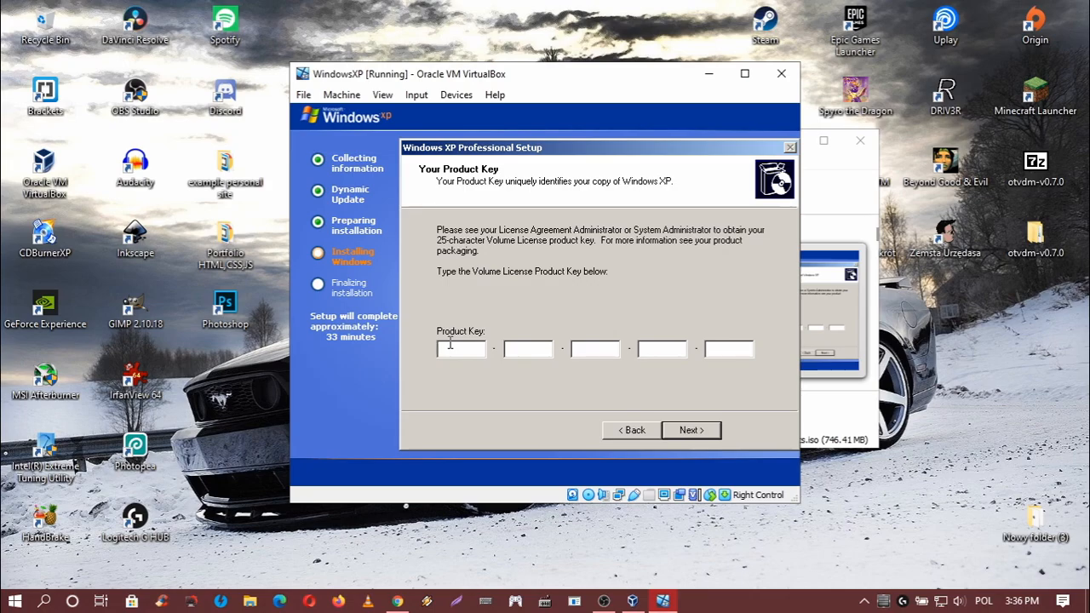
# Enter the Volume License product key in full and continue the setup.
pyautogui.write('XXXXXXXXXX')
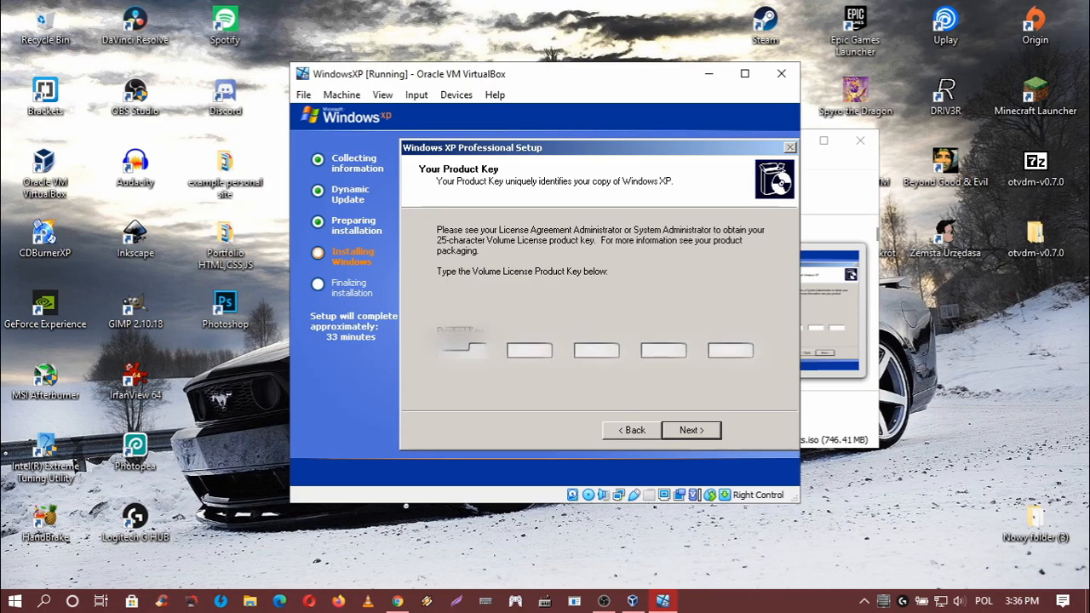
pyautogui.write('XXXXXXXXXX')
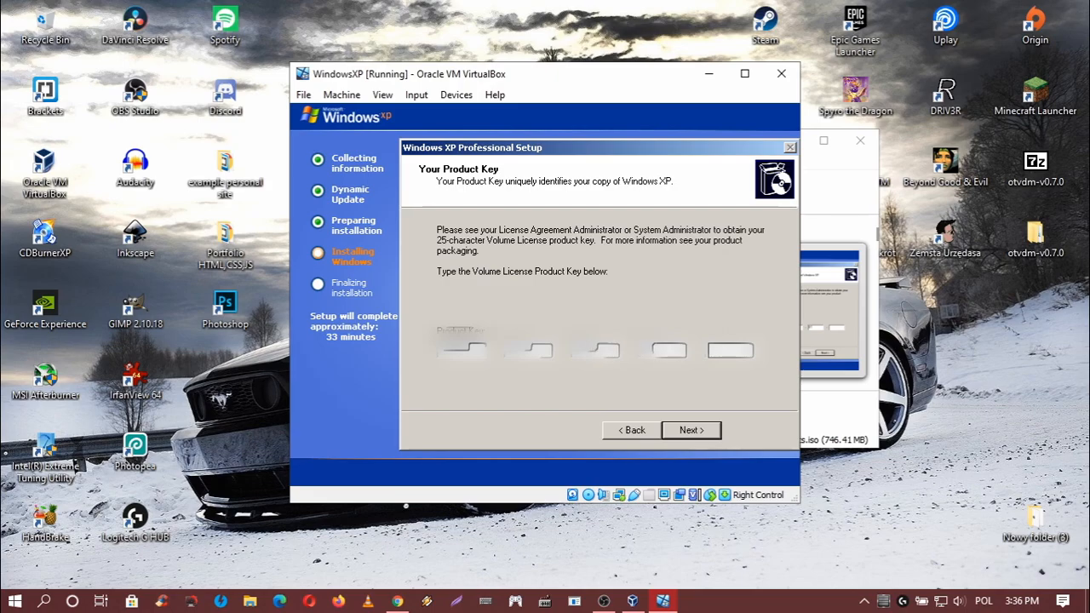
pyautogui.write('XXXXX')
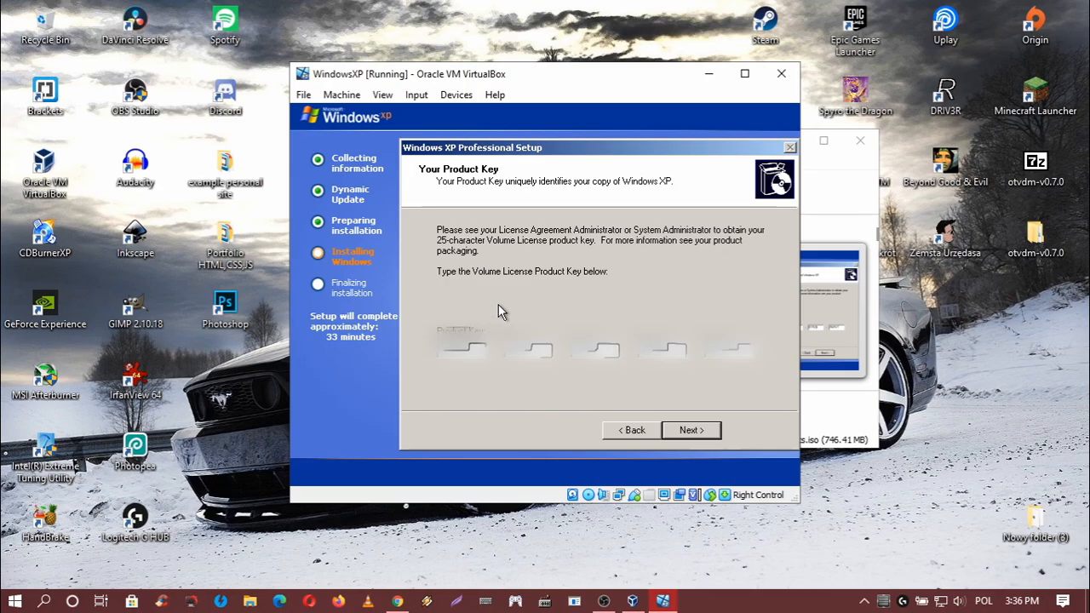
pyautogui.click(690, 430)
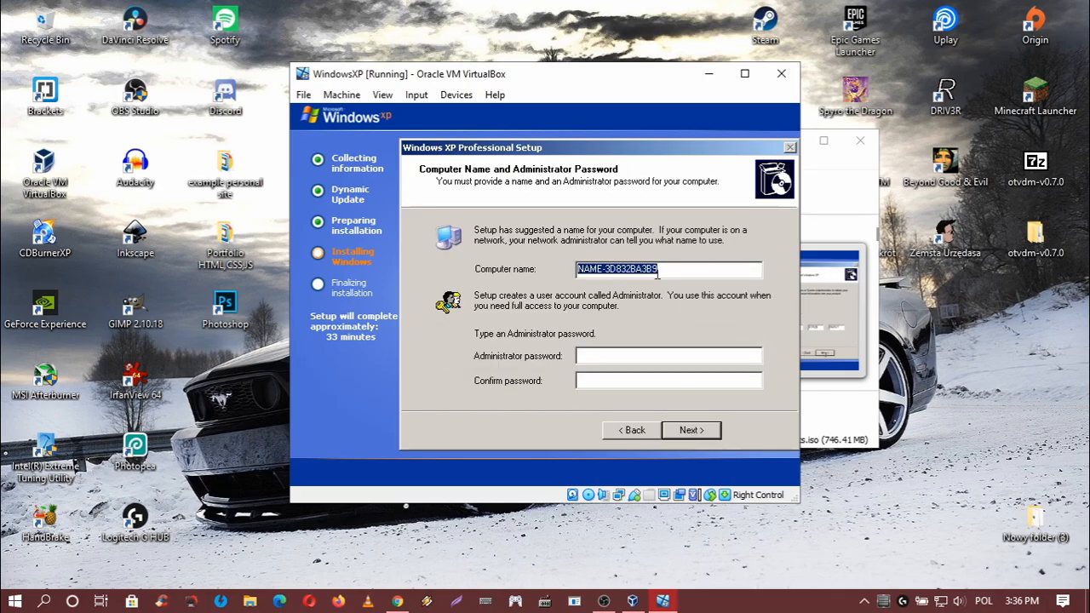
# Name the computer computerNameXDDDDDD, accept its truncated form, and leave the Administrator password blank.
pyautogui.write('co')
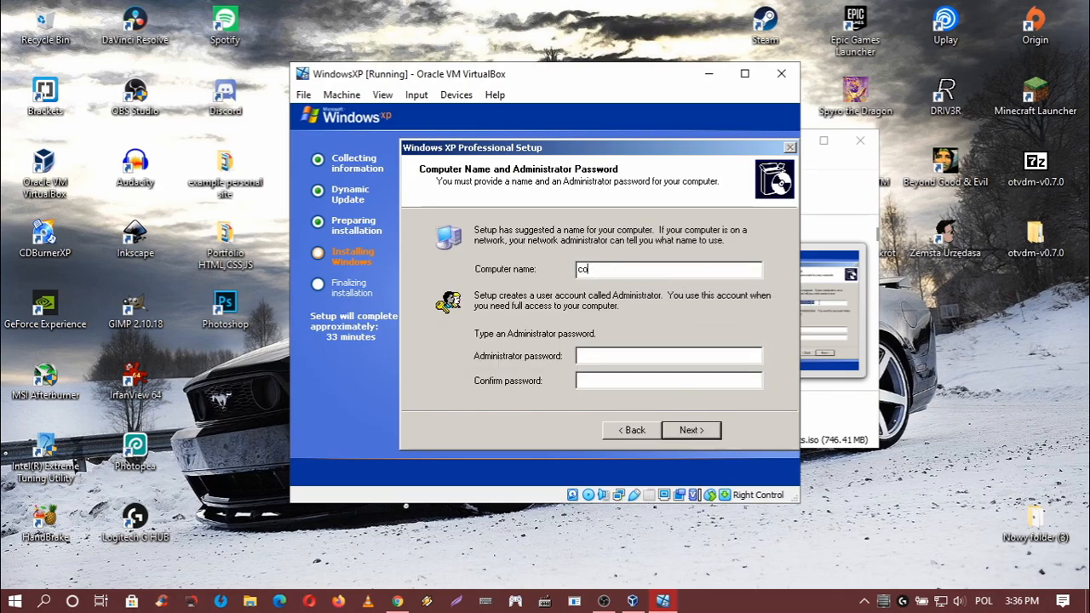
pyautogui.write('mputerNameXDDDDDD')
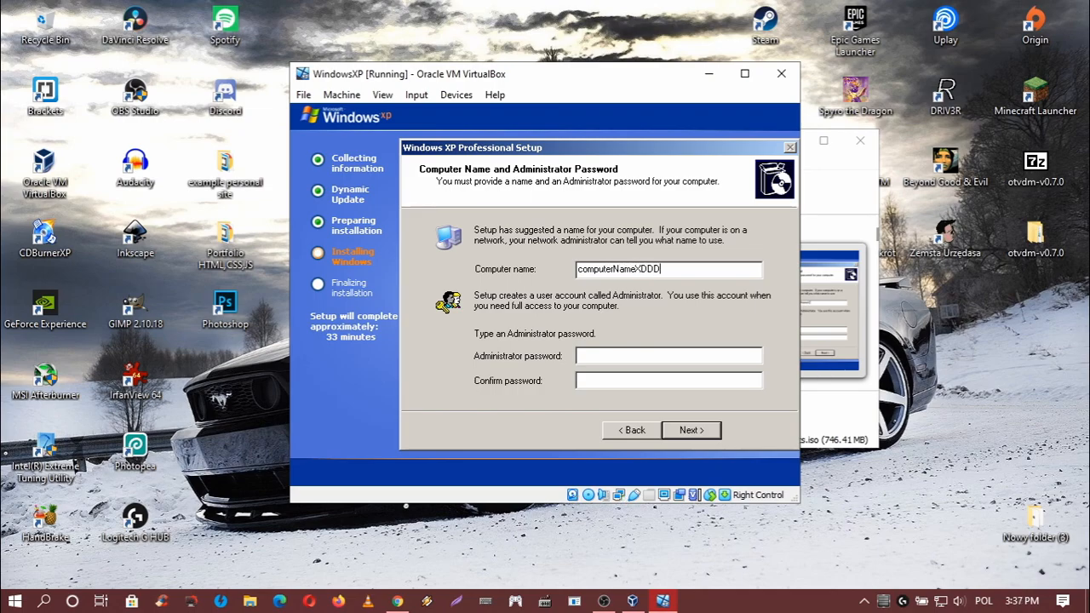
pyautogui.click(692, 432)
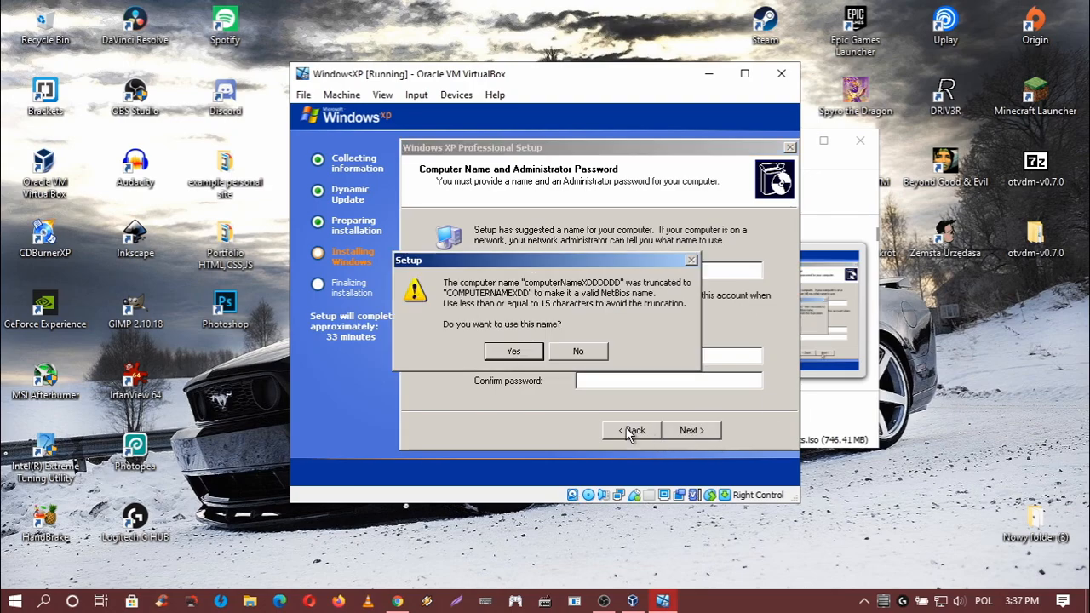
pyautogui.click(515, 352)
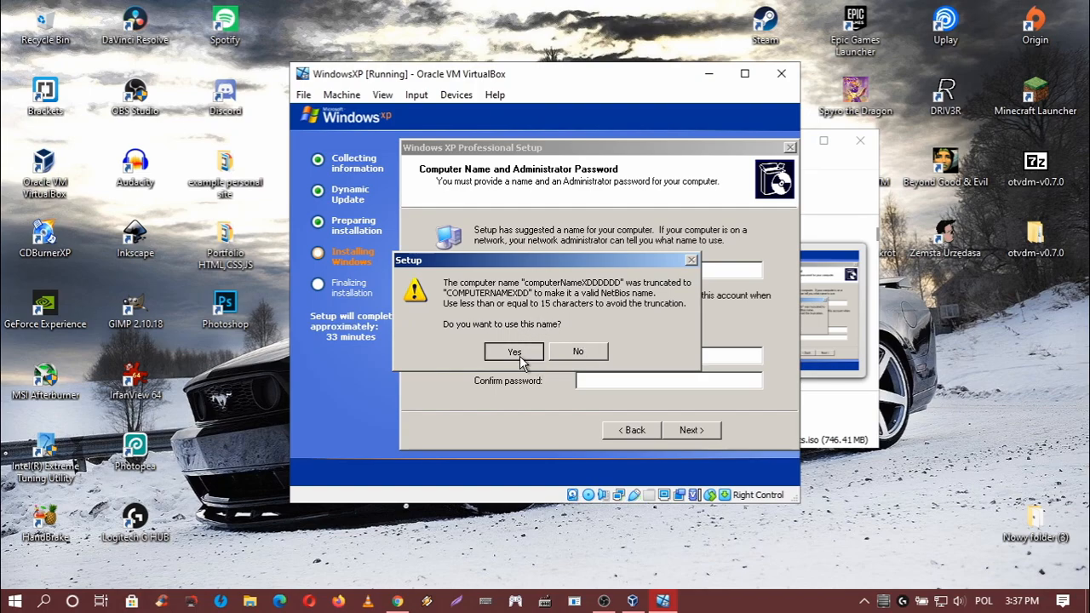
pyautogui.click(688, 429)
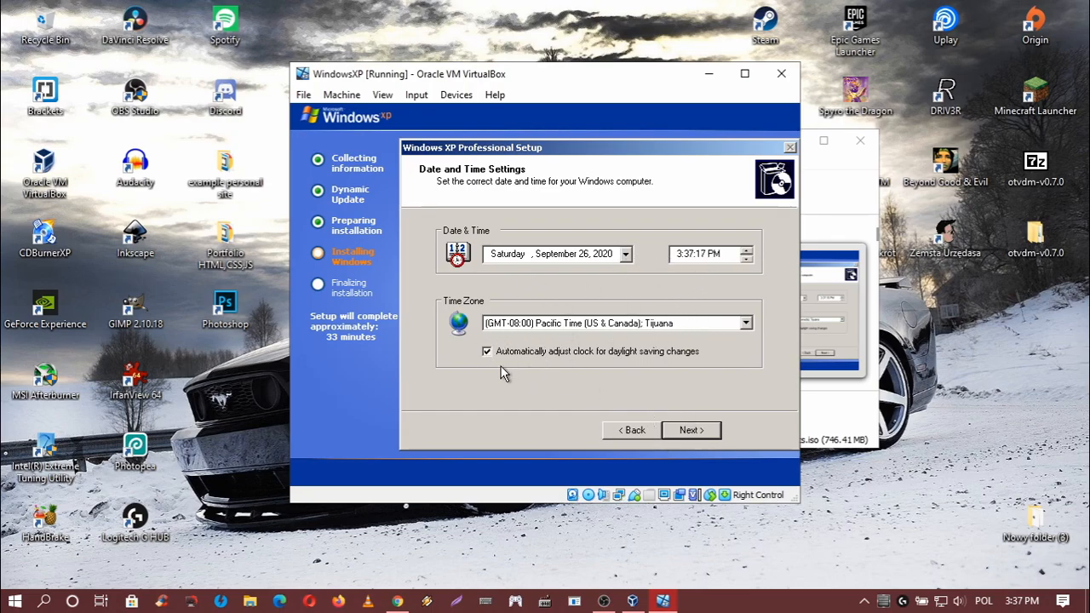
# Accept the default date and time settings, and use typical network settings with the workgroup WORKGROUP.
pyautogui.click(691, 431)
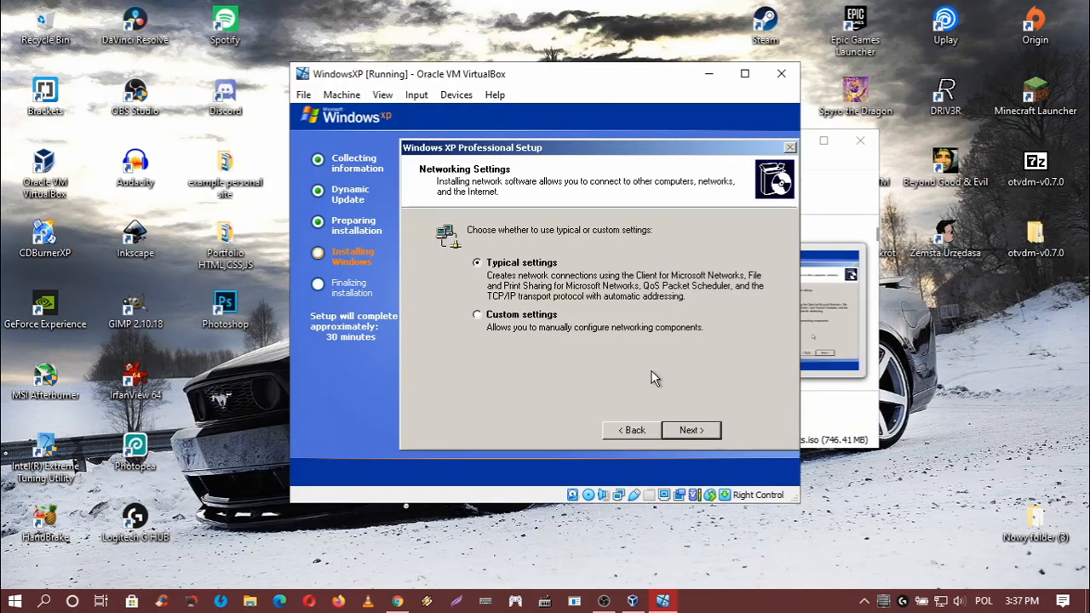
pyautogui.click(690, 430)
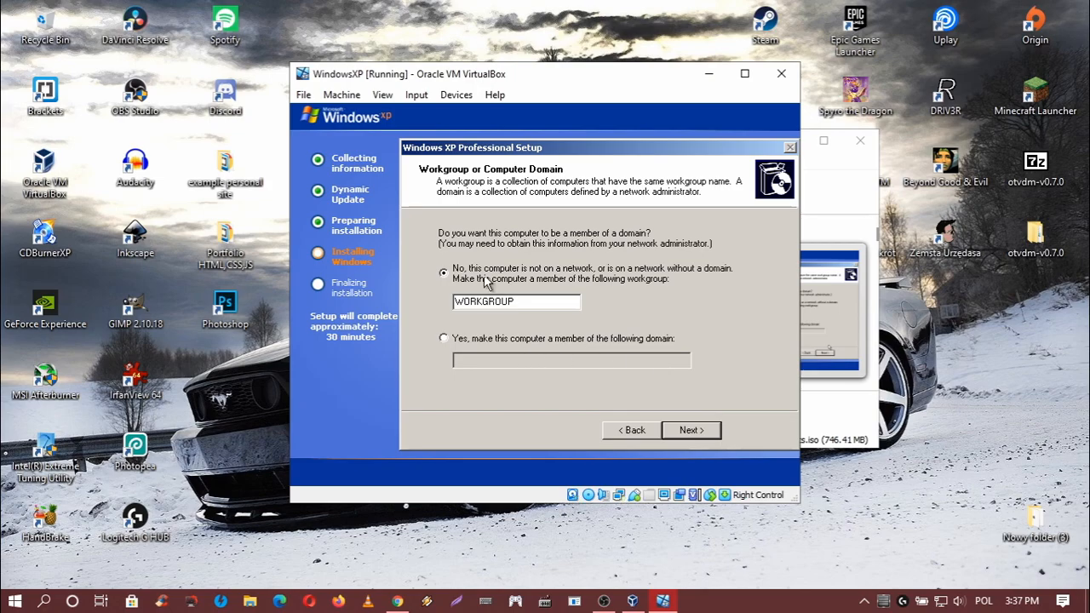
pyautogui.click(692, 429)
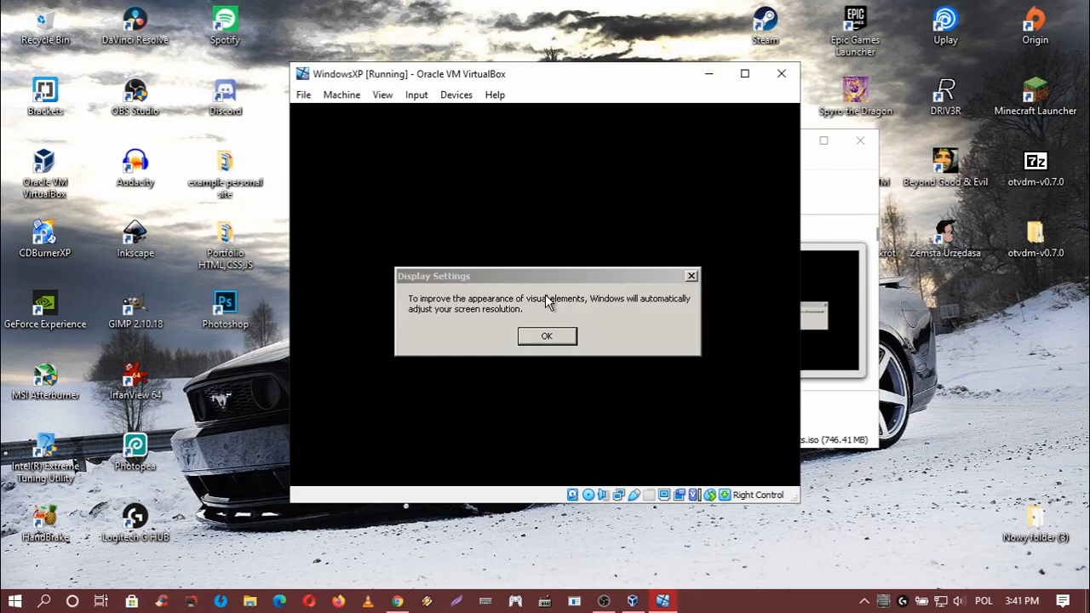
# Accept the automatic screen resolution adjustment and turn on Automatic Updates in the Windows welcome wizard.
pyautogui.click(561, 340)
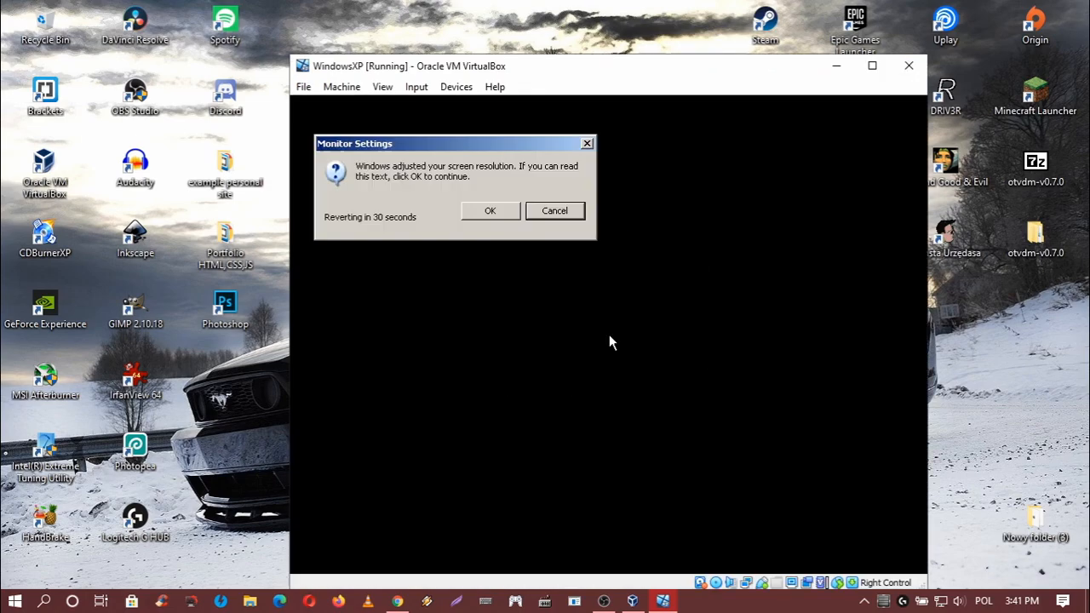
pyautogui.click(503, 208)
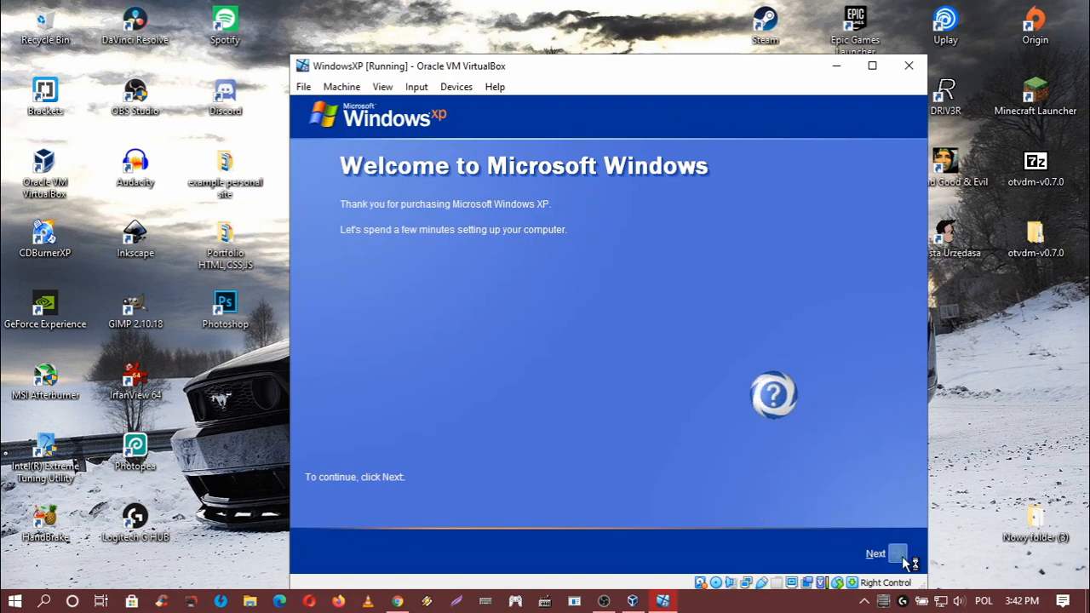
pyautogui.click(901, 554)
pyautogui.click(455, 281)
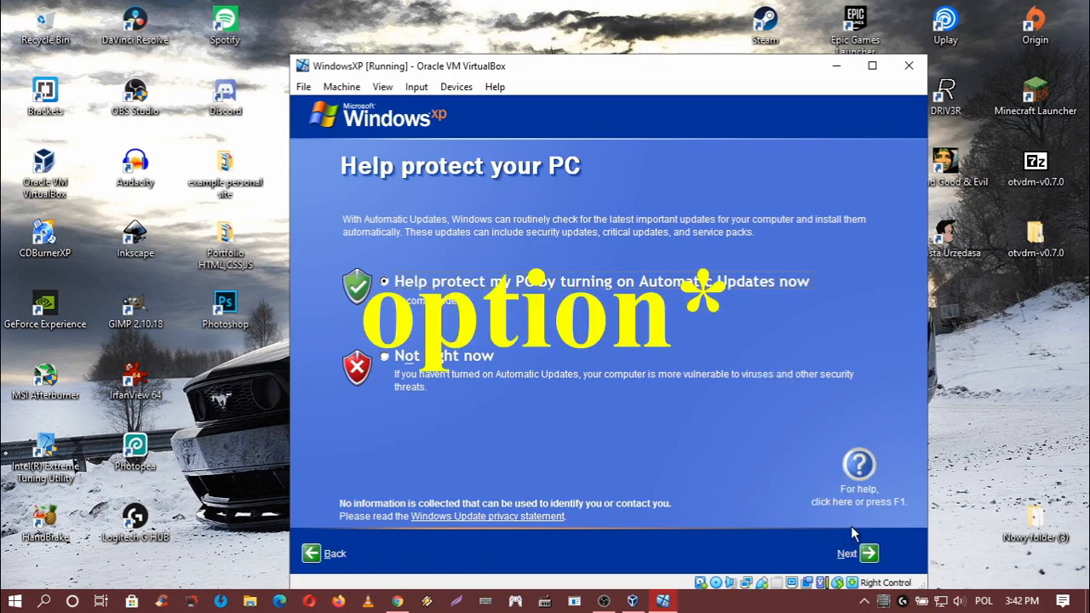
pyautogui.click(869, 554)
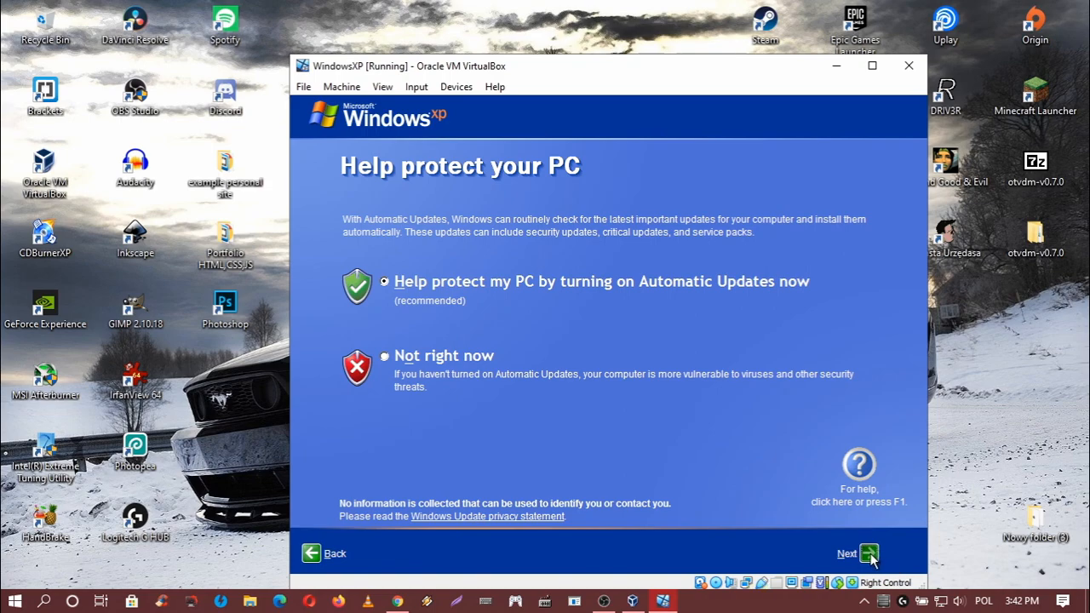
pyautogui.click(868, 554)
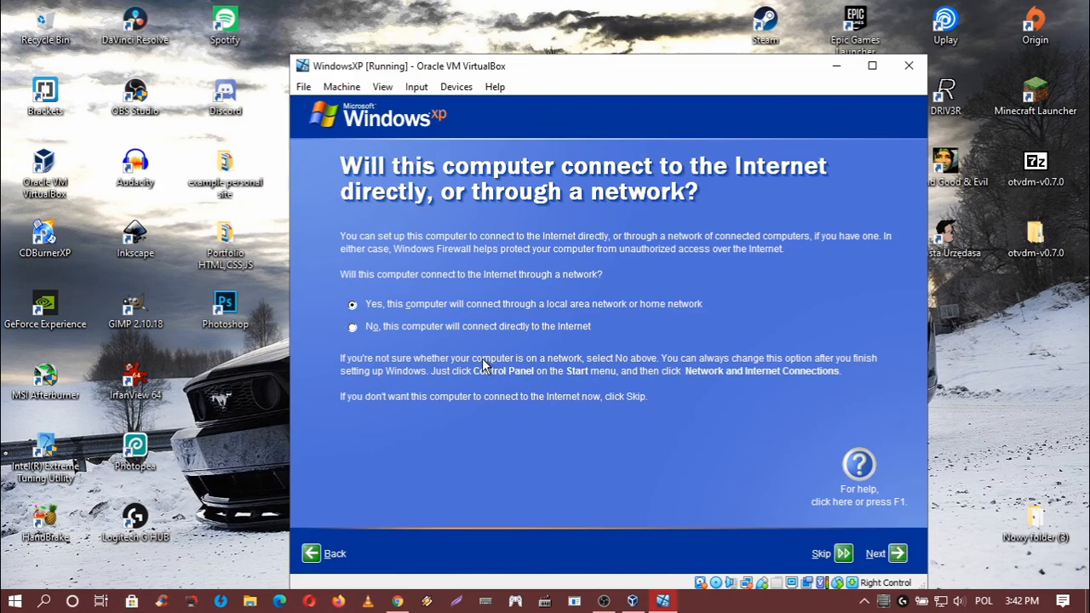
# Try a direct Internet connection without online registration, and return to the Internet connection question.
pyautogui.click(431, 332)
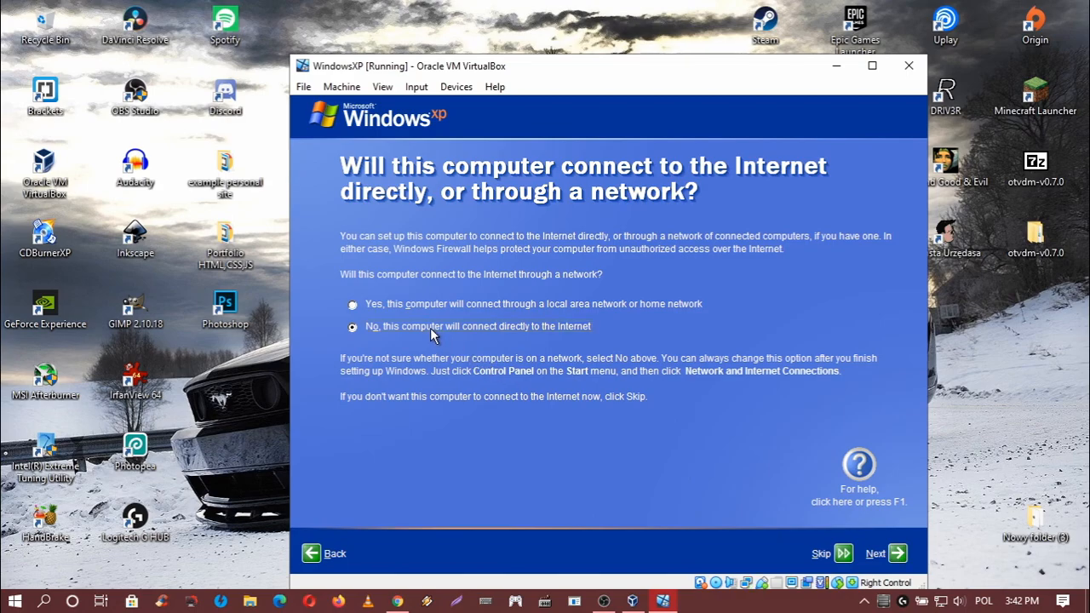
pyautogui.click(898, 554)
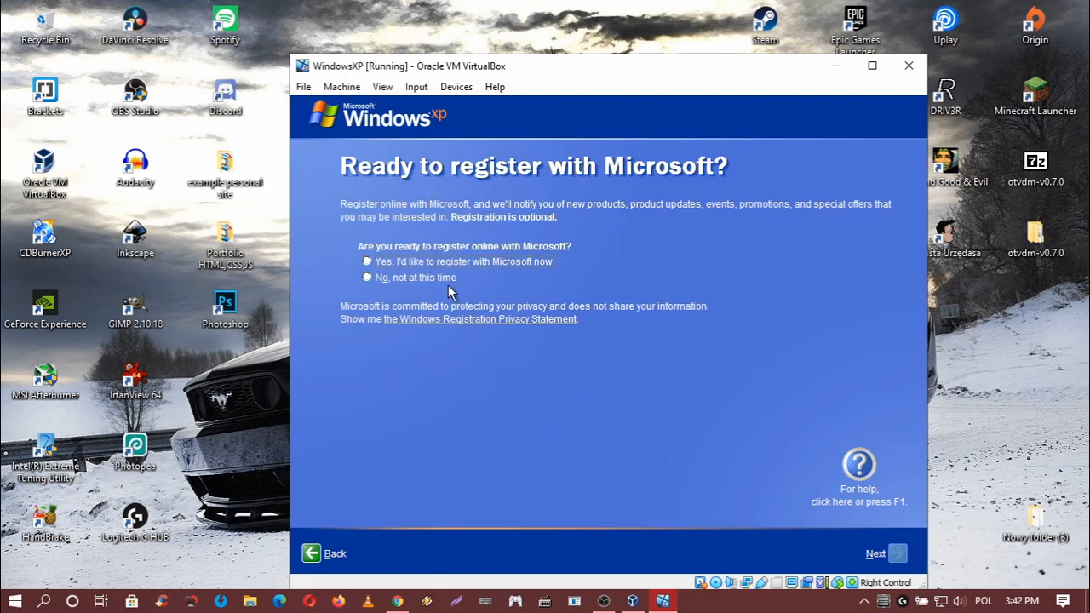
pyautogui.click(420, 281)
pyautogui.click(315, 553)
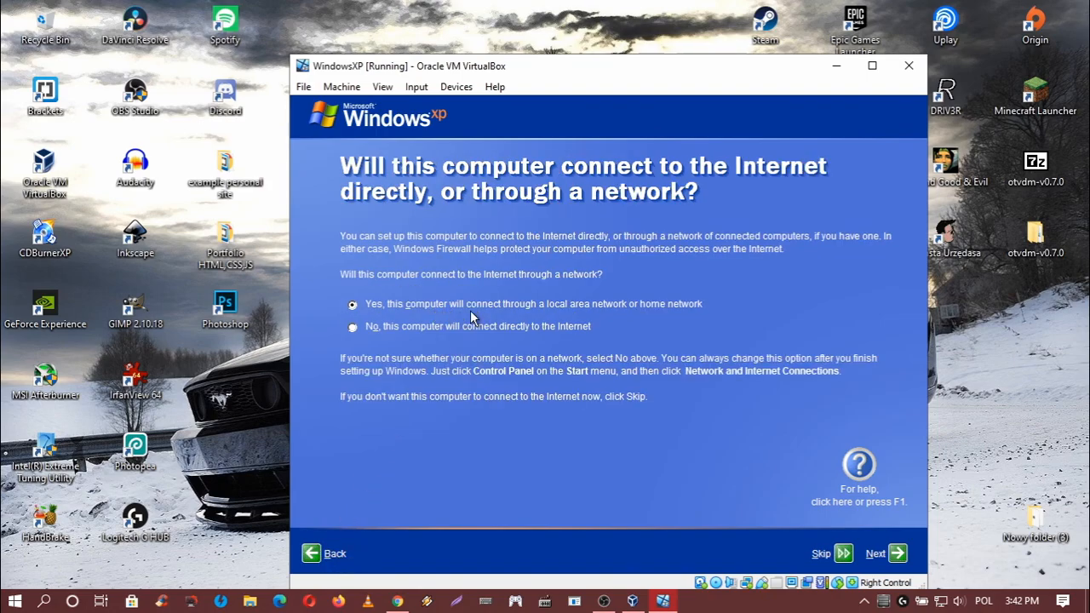
# Have the computer connect through a local area network or home network, and decline online registration with Microsoft.
pyautogui.click(886, 558)
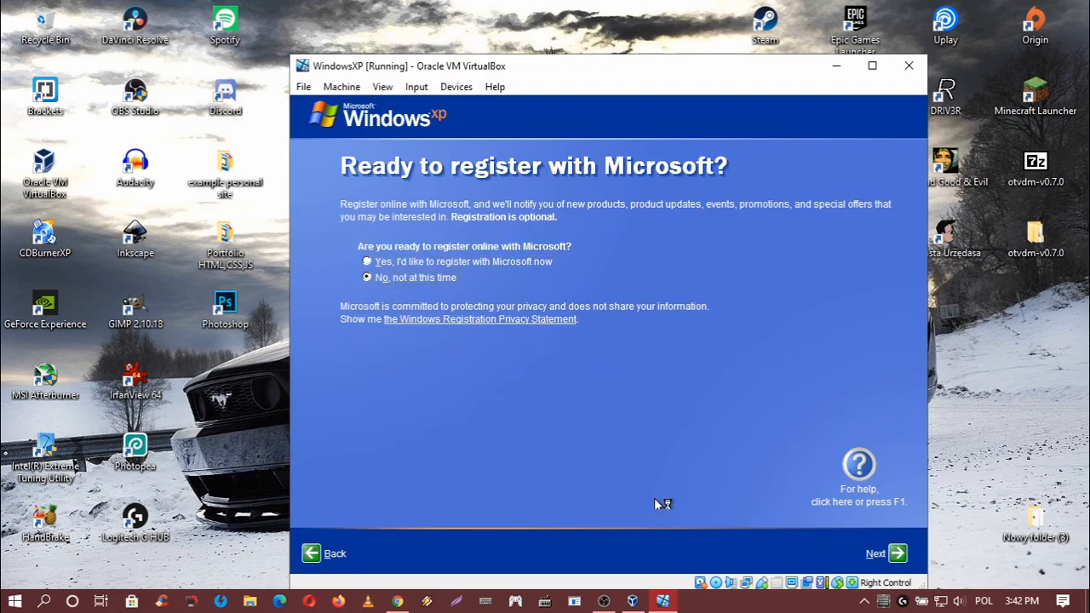
pyautogui.click(898, 554)
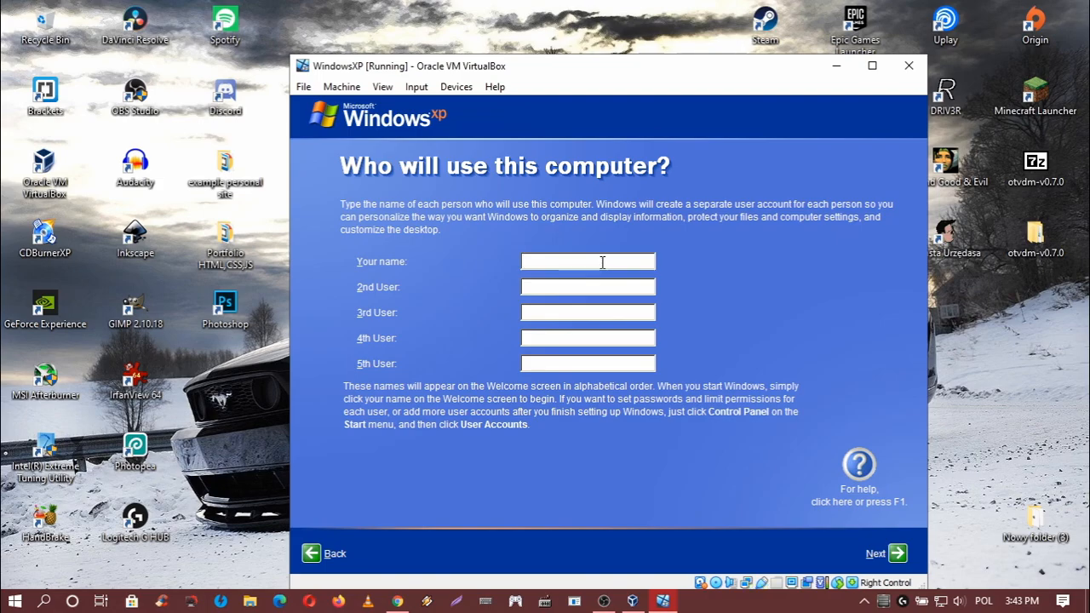
# Enter NameAcc as the first user of the computer and finish the Windows welcome wizard.
pyautogui.write('NameAcc')
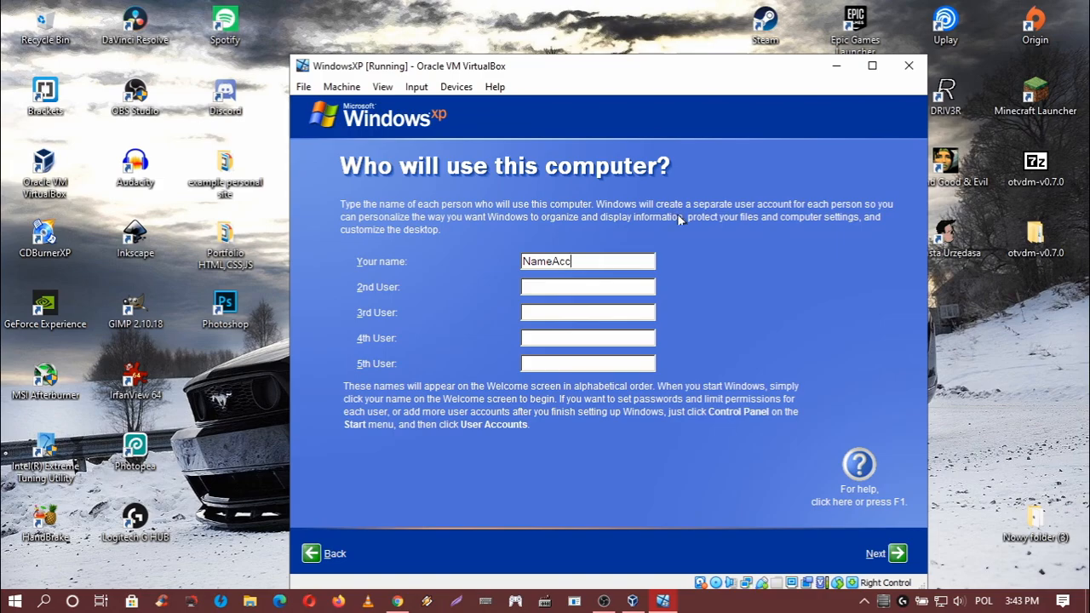
pyautogui.click(907, 562)
pyautogui.click(903, 557)
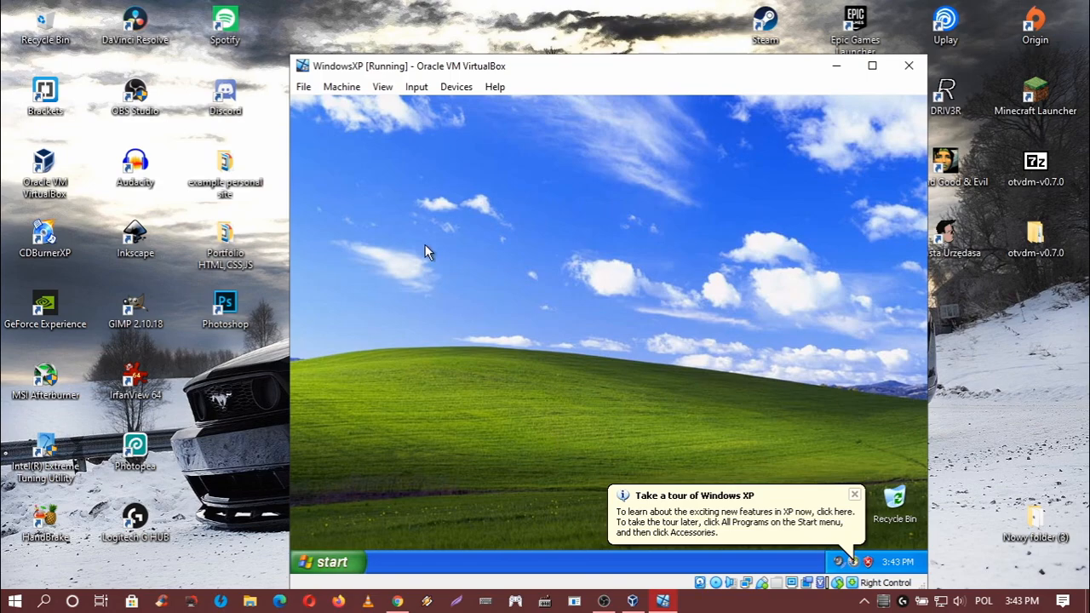
# Switch the WindowsXP virtual machine to full-screen mode and dismiss the Windows XP tour notification.
pyautogui.click(382, 87)
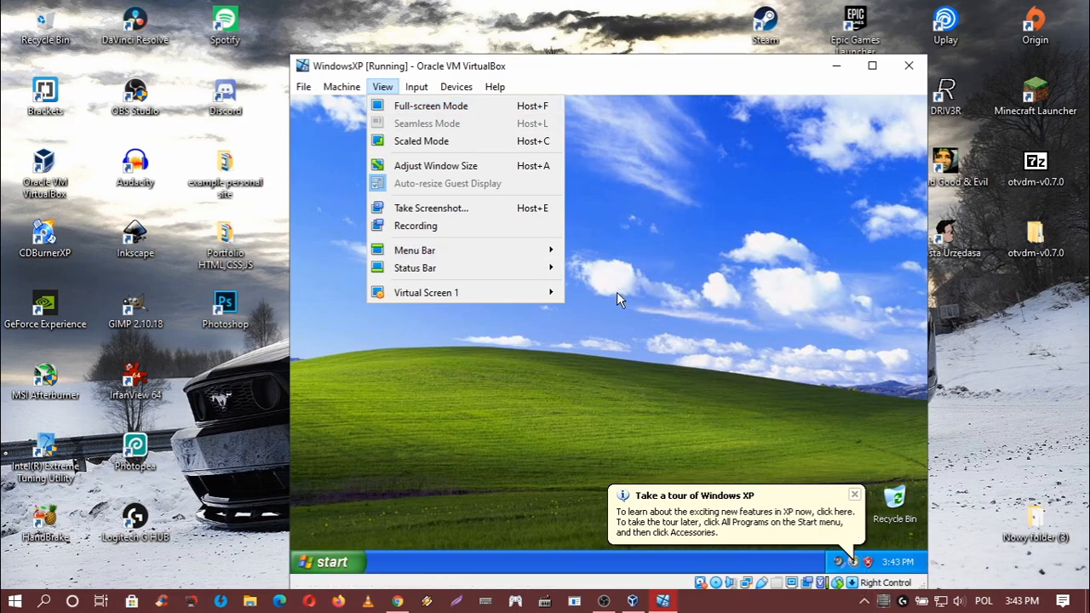
pyautogui.click(606, 115)
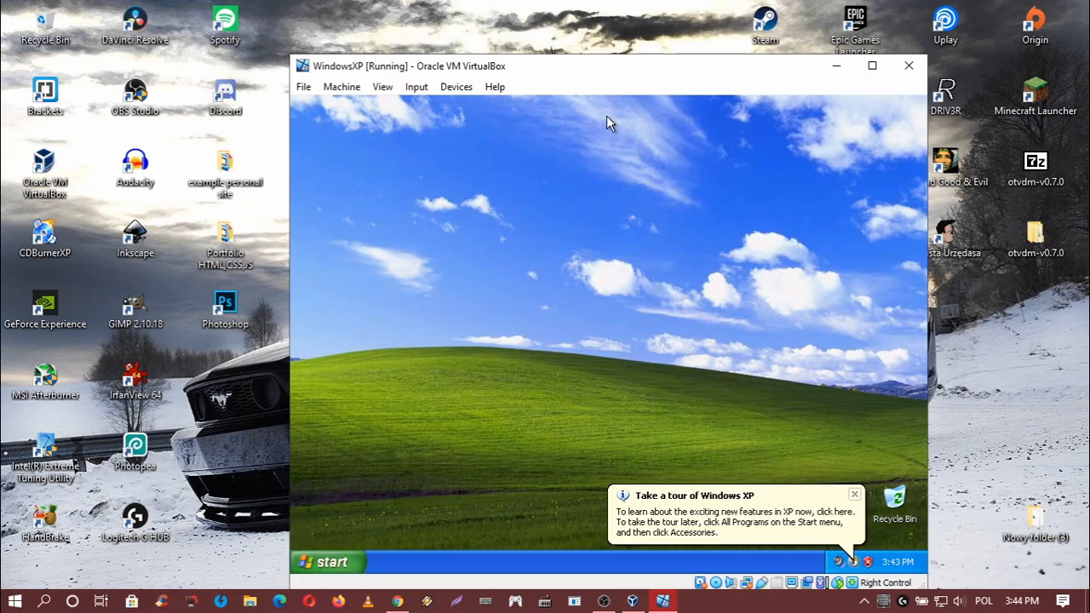
pyautogui.hotkey('ctrl', 'f')
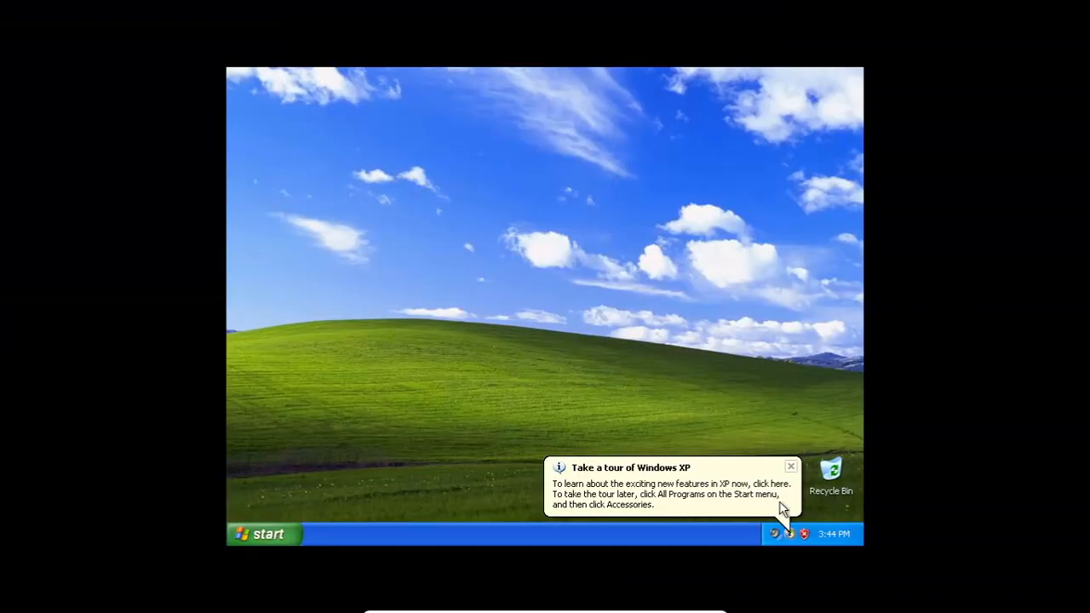
pyautogui.click(790, 466)
# Try a screen resolution of 1600 by 1200 pixels in the display properties, discard it and leave full-screen mode.
pyautogui.rightClick(496, 416)
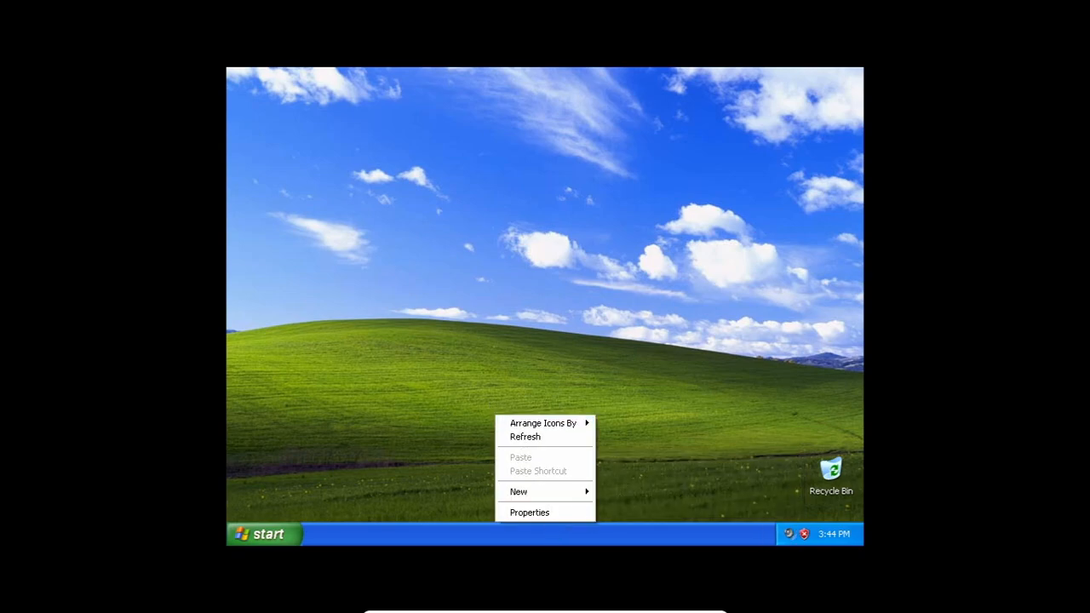
pyautogui.click(453, 364)
pyautogui.rightClick(429, 335)
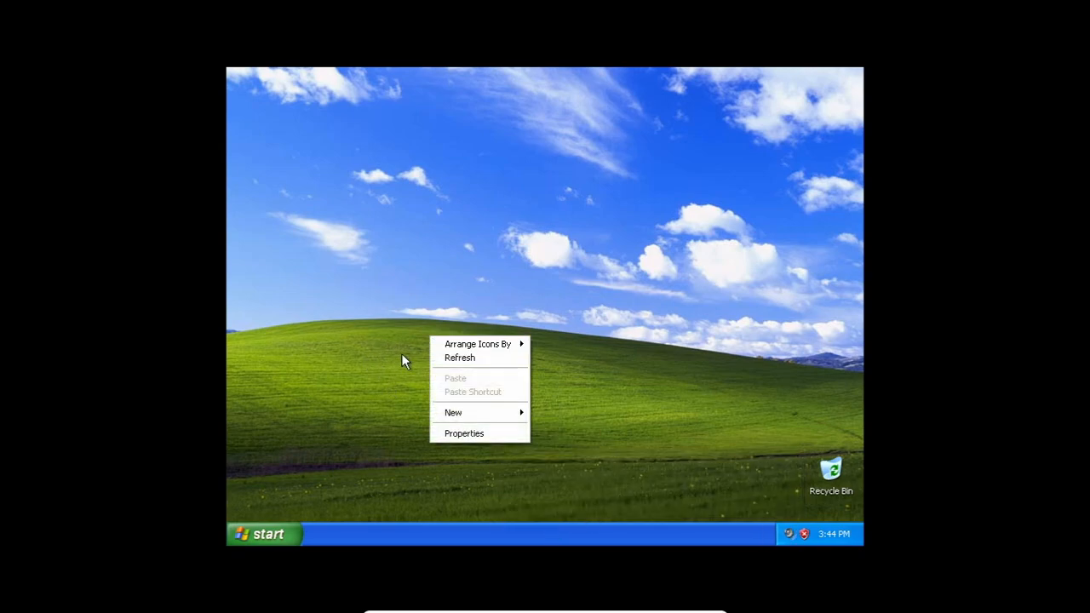
pyautogui.click(467, 436)
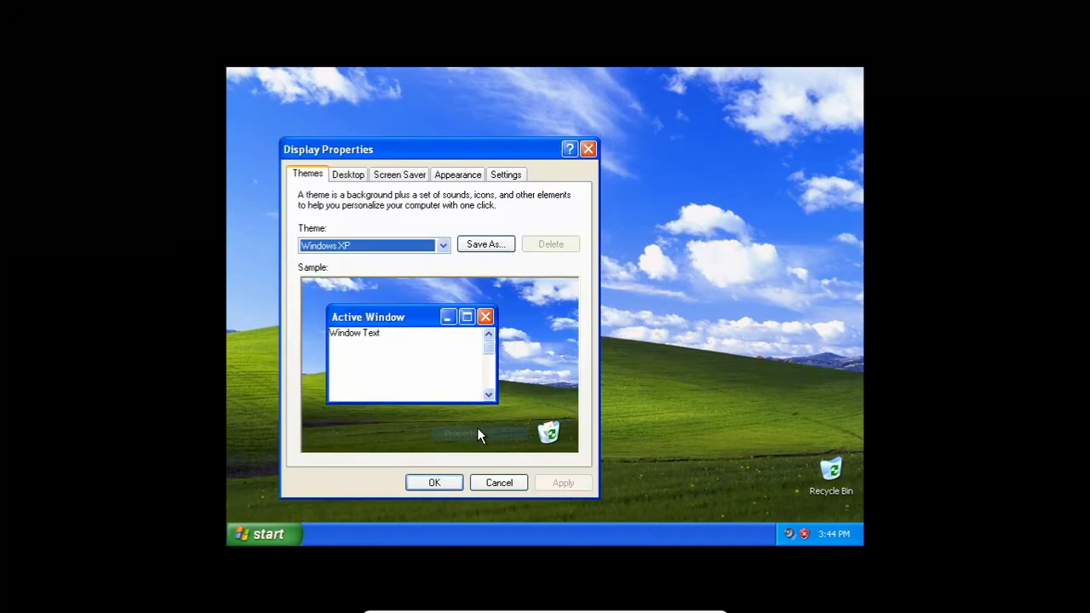
pyautogui.click(513, 175)
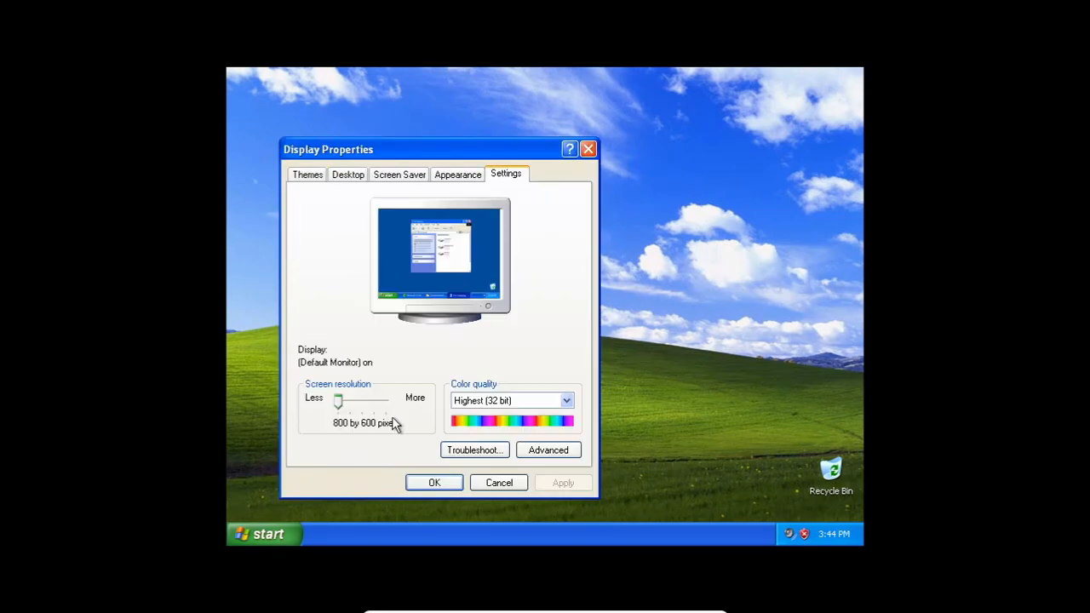
pyautogui.moveTo(340, 400); pyautogui.dragTo(413, 406)
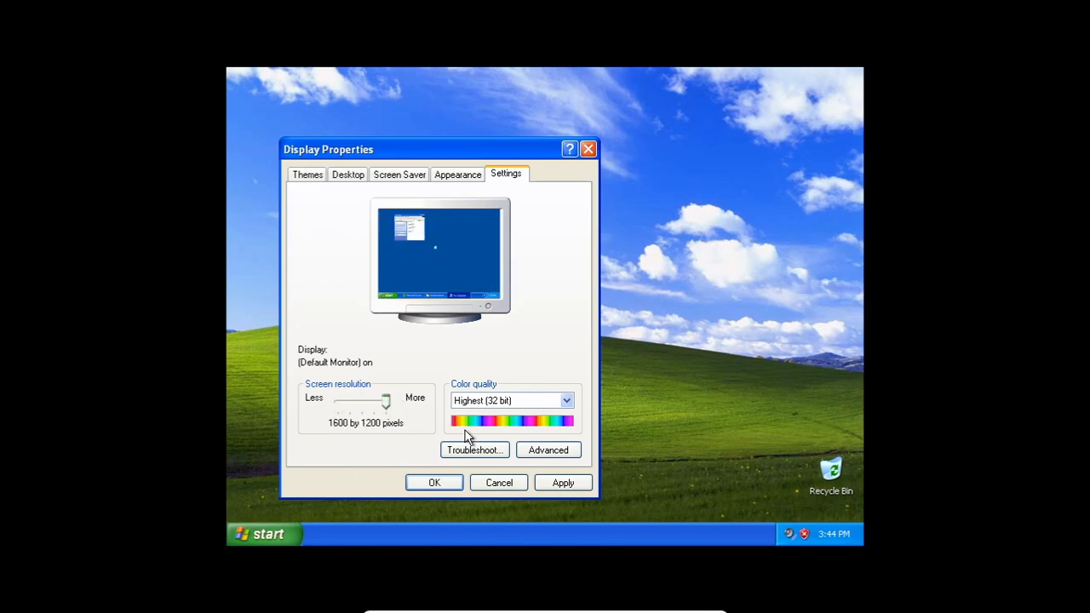
pyautogui.click(495, 481)
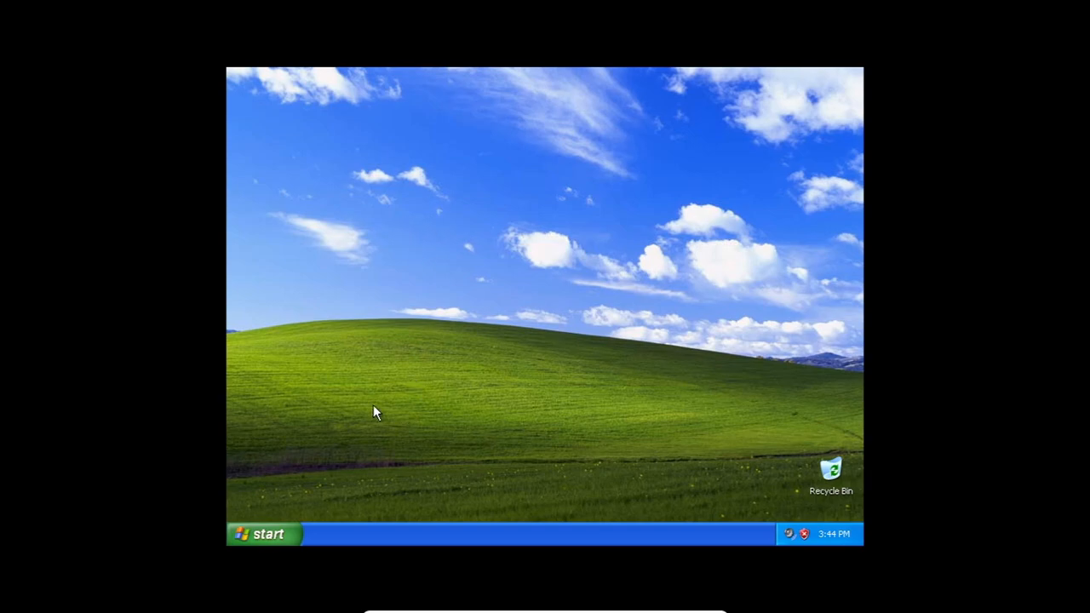
pyautogui.hotkey('ctrl', 'f')
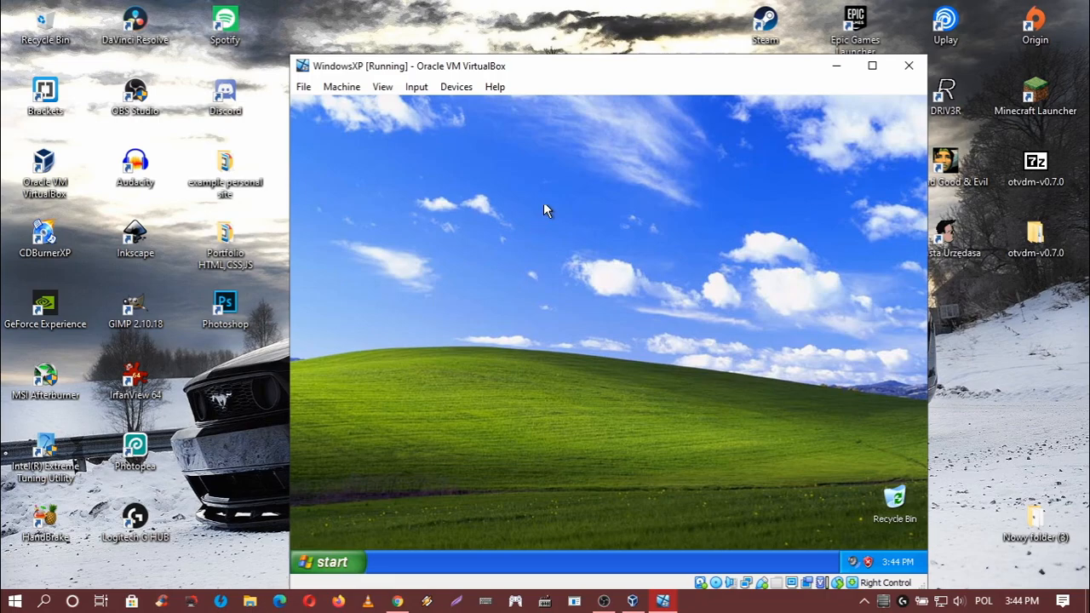
# Insert the Guest Additions CD image, install Guest Additions 6.1.14 in the default folder and reboot the virtual machine.
pyautogui.click(456, 87)
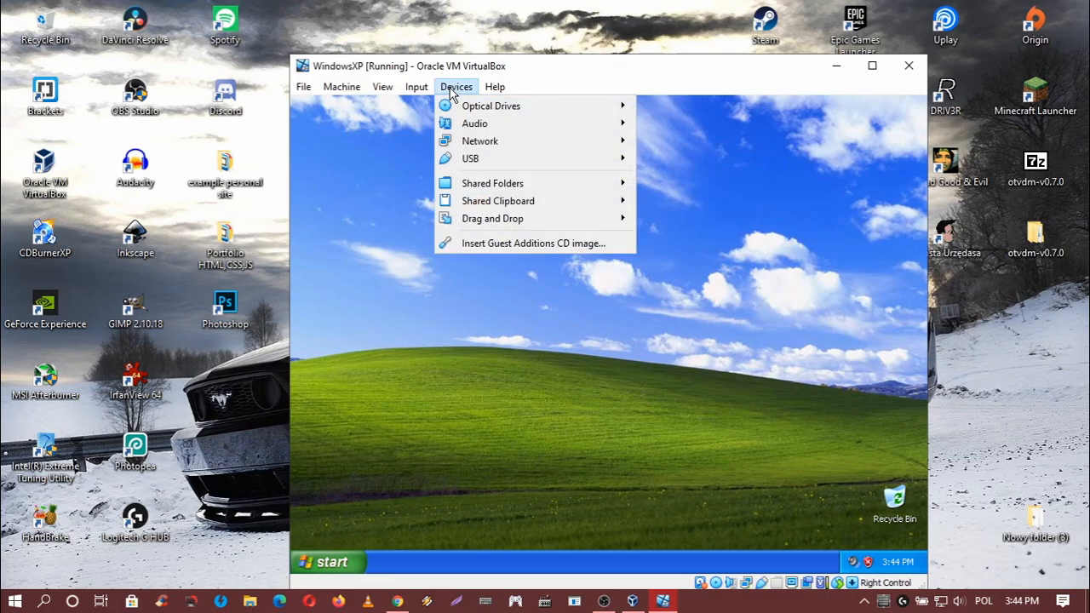
pyautogui.click(507, 245)
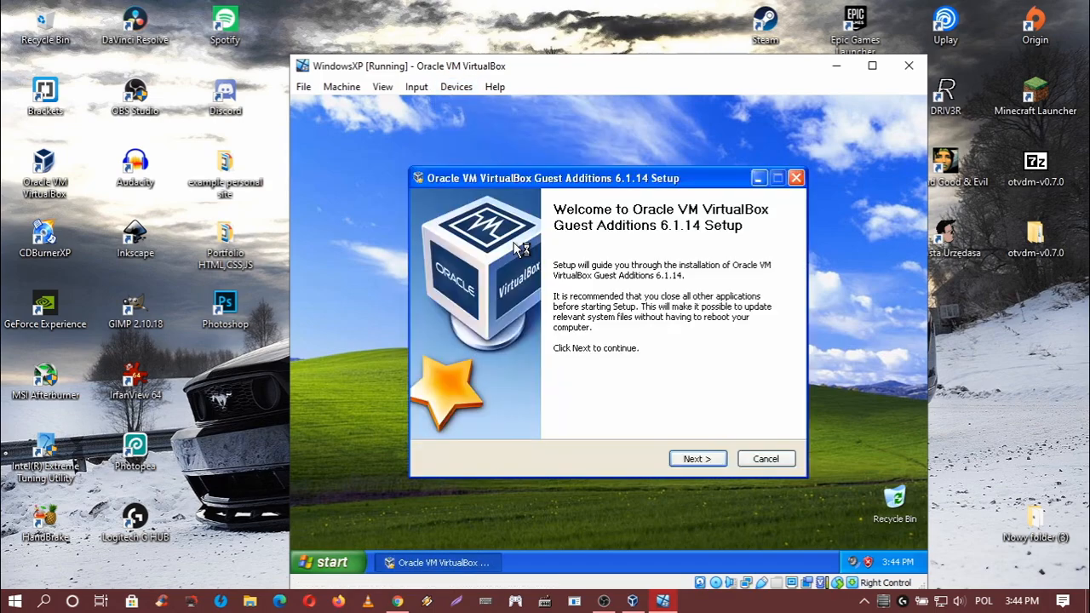
pyautogui.click(693, 462)
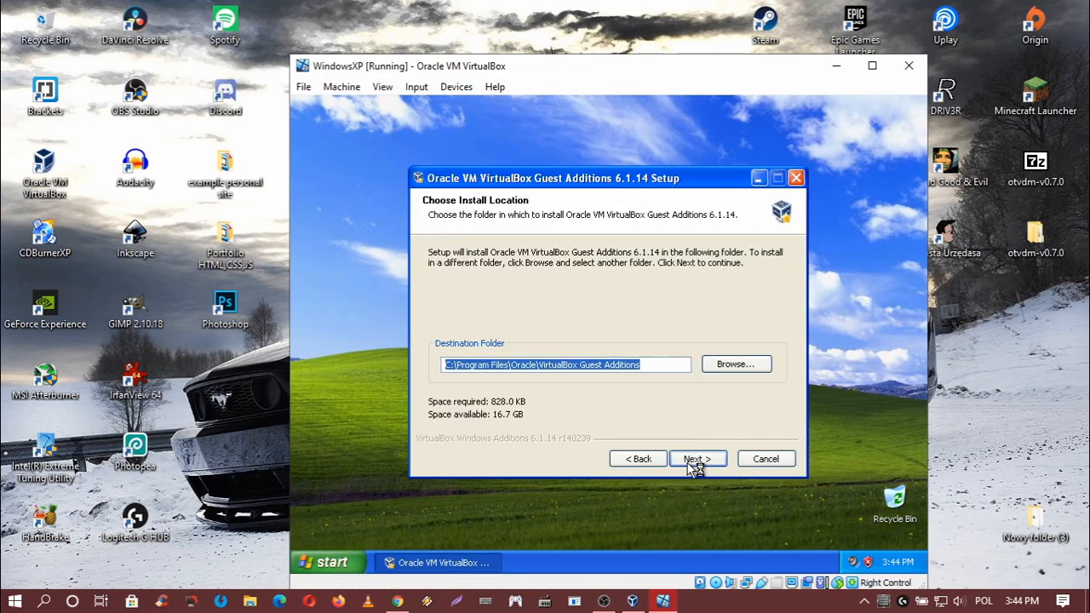
pyautogui.click(694, 463)
pyautogui.click(694, 462)
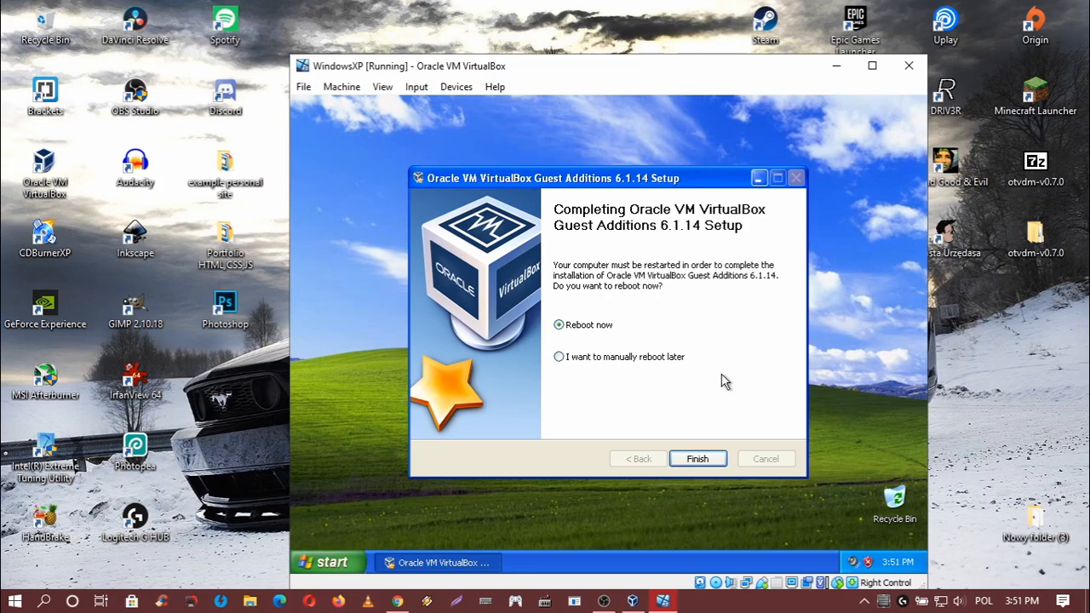
pyautogui.click(697, 460)
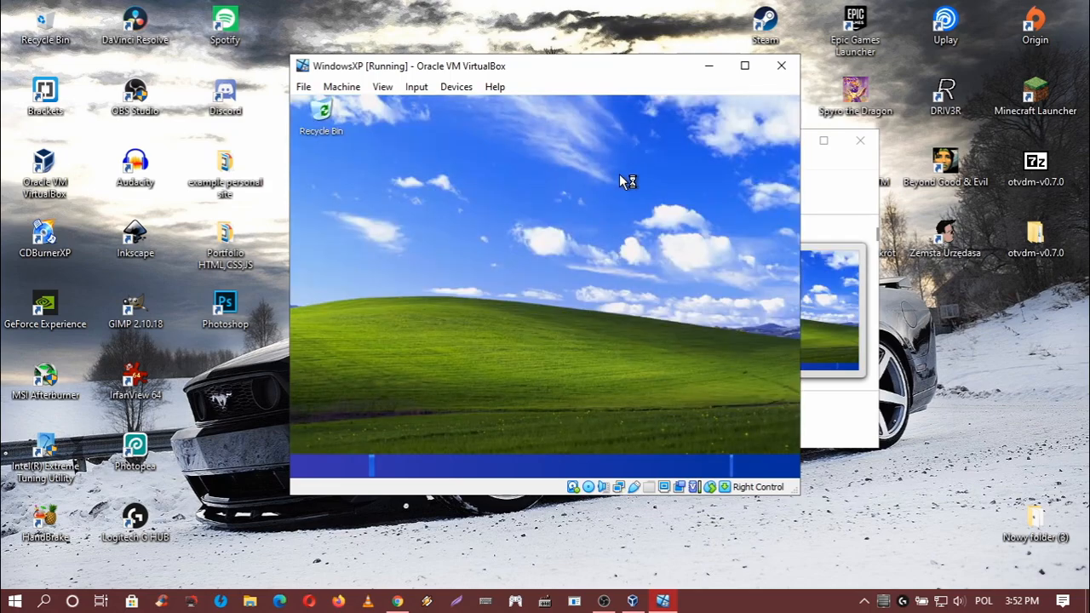
# Maximize the virtual machine's window and switch it to full-screen mode.
pyautogui.click(744, 66)
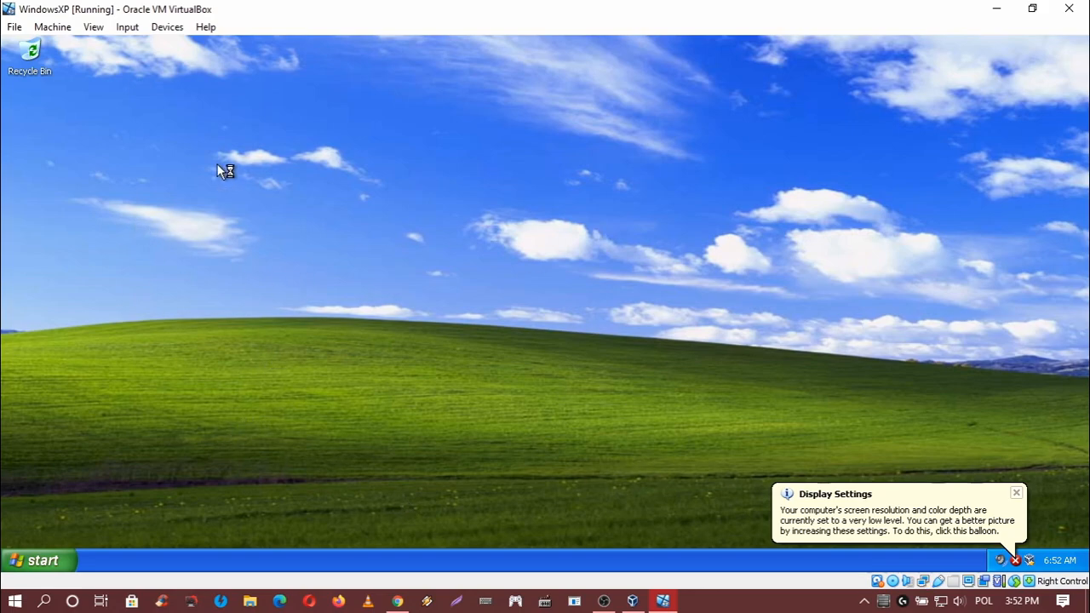
pyautogui.click(95, 28)
pyautogui.click(123, 48)
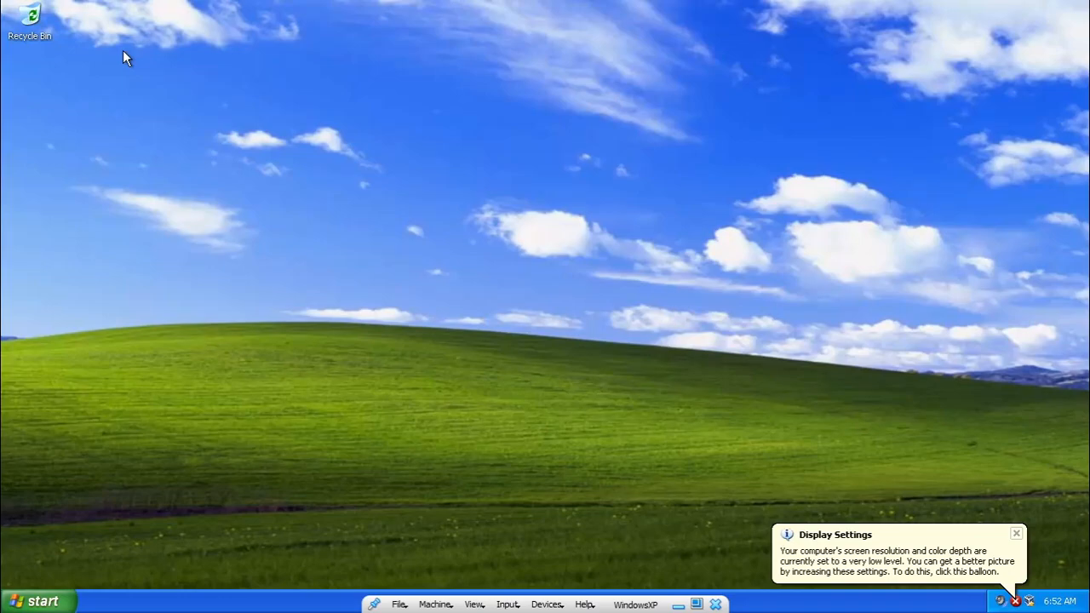
# Try a higher screen resolution in the Windows XP display properties.
pyautogui.rightClick(618, 305)
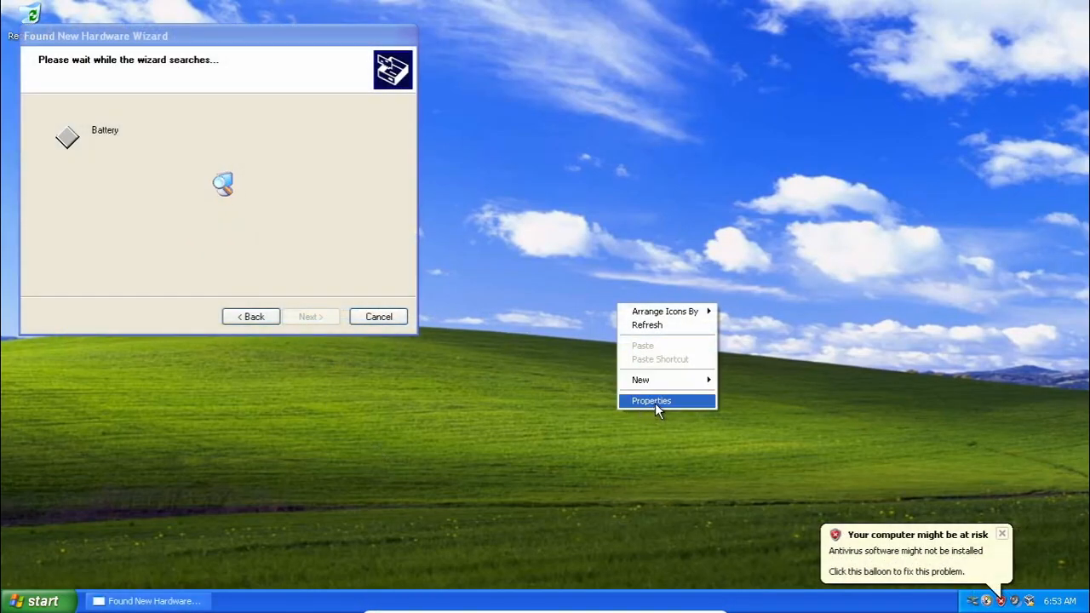
pyautogui.click(655, 402)
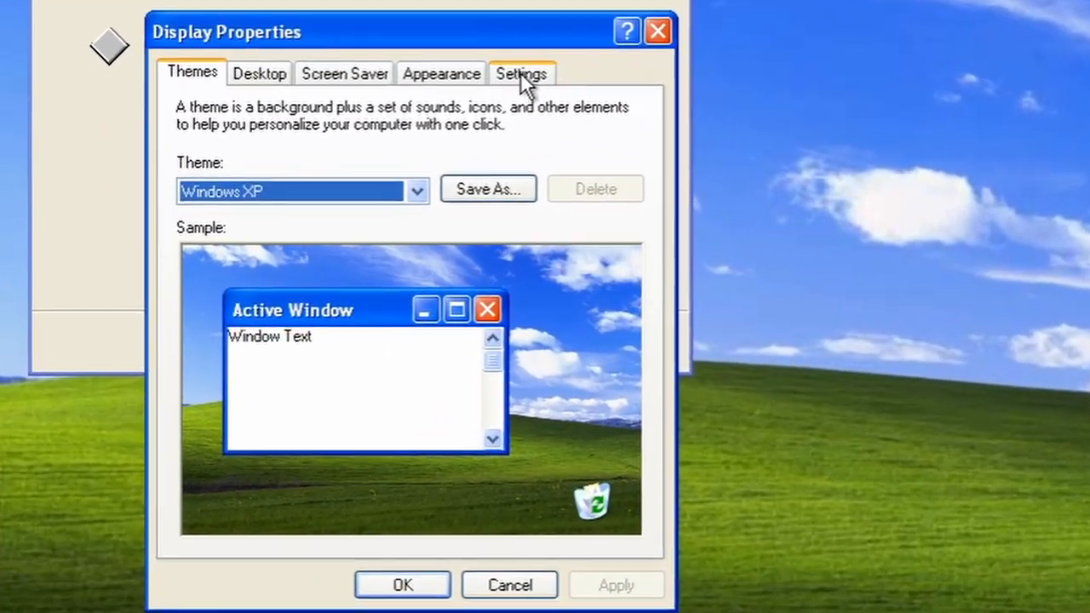
pyautogui.click(520, 73)
pyautogui.moveTo(297, 452); pyautogui.dragTo(368, 451)
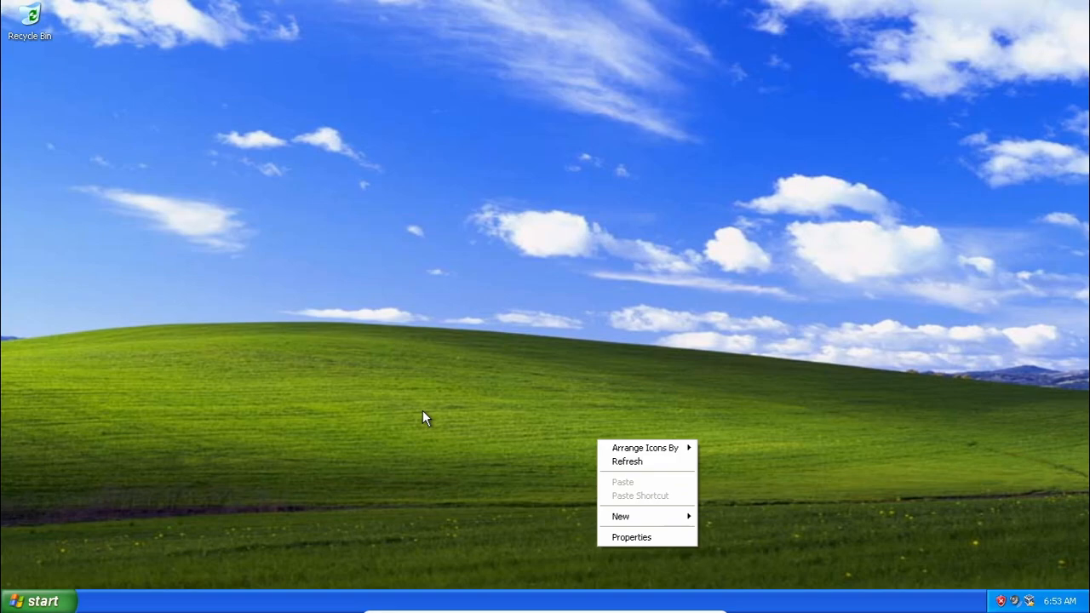
# Turn off Windows XP with the important updates installed during shutdown.
pyautogui.click(34, 600)
pyautogui.click(250, 577)
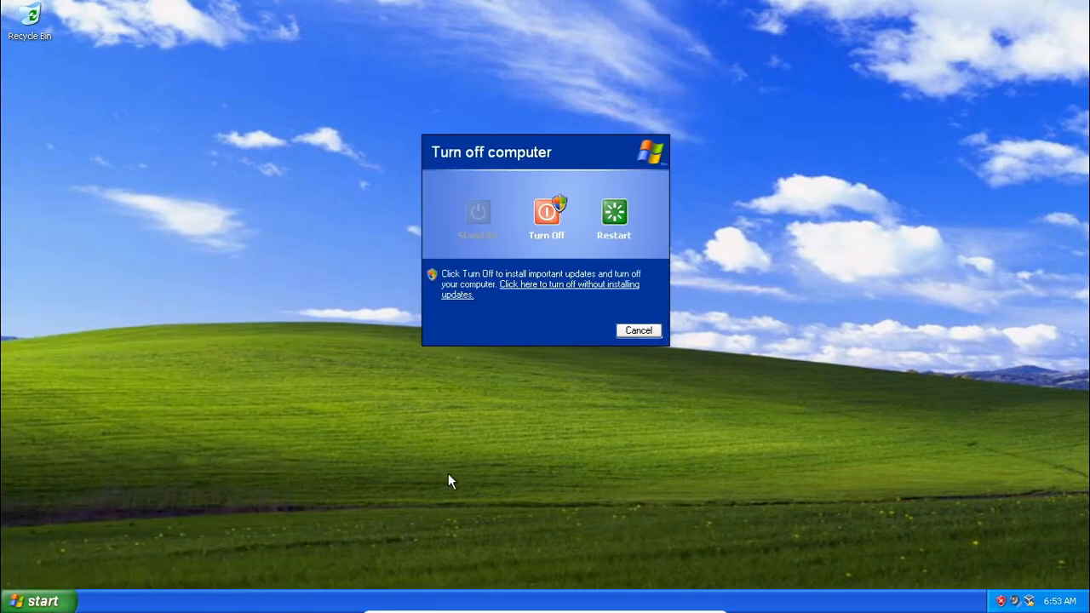
pyautogui.click(547, 213)
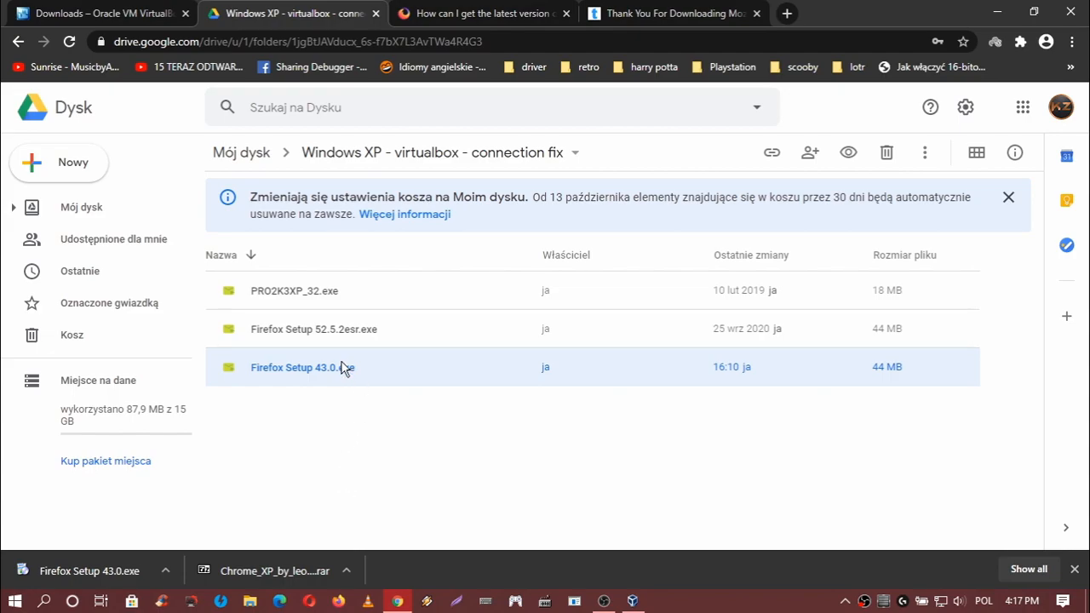
# Examine PRO2K3XP_32.exe, Firefox Setup 52.5.2esr.exe and Firefox Setup 43.0.exe in the Google Drive folder, and return to VirtualBox Manager.
pyautogui.click(351, 334)
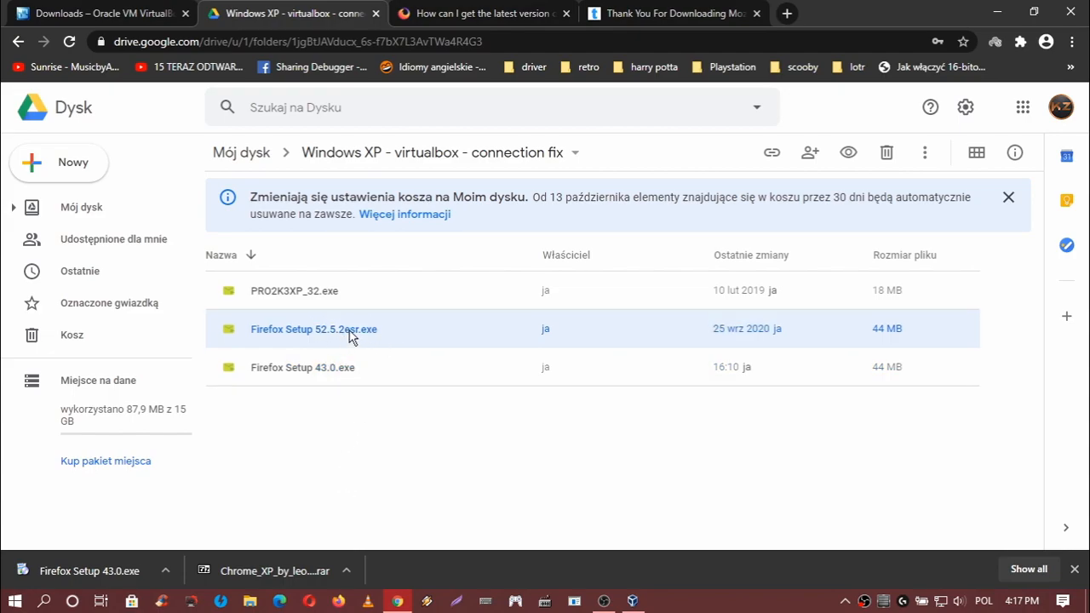
pyautogui.click(300, 294)
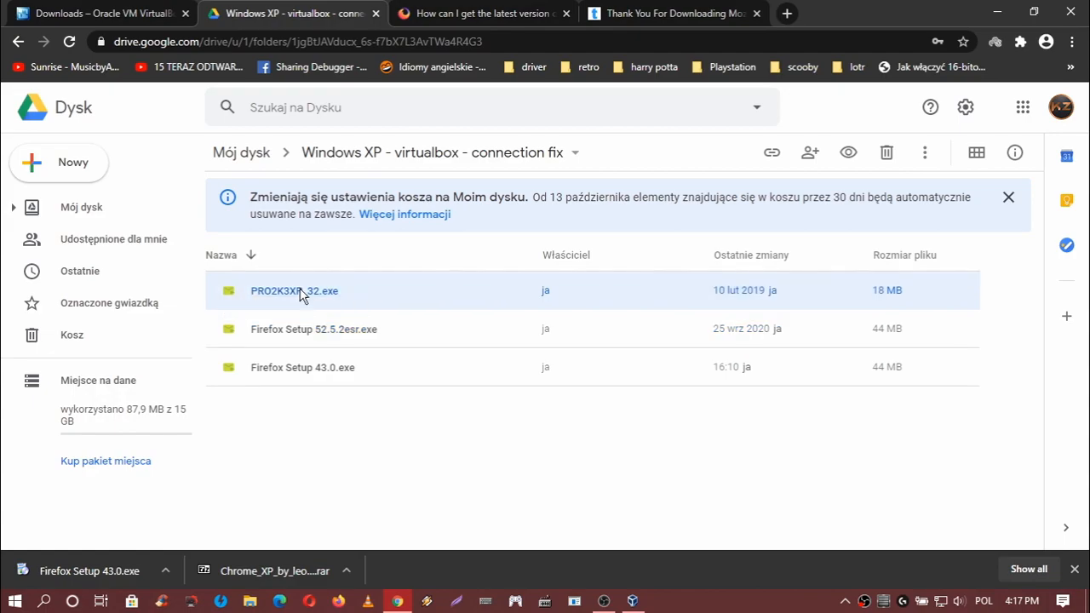
pyautogui.click(291, 372)
pyautogui.doubleClick(293, 371)
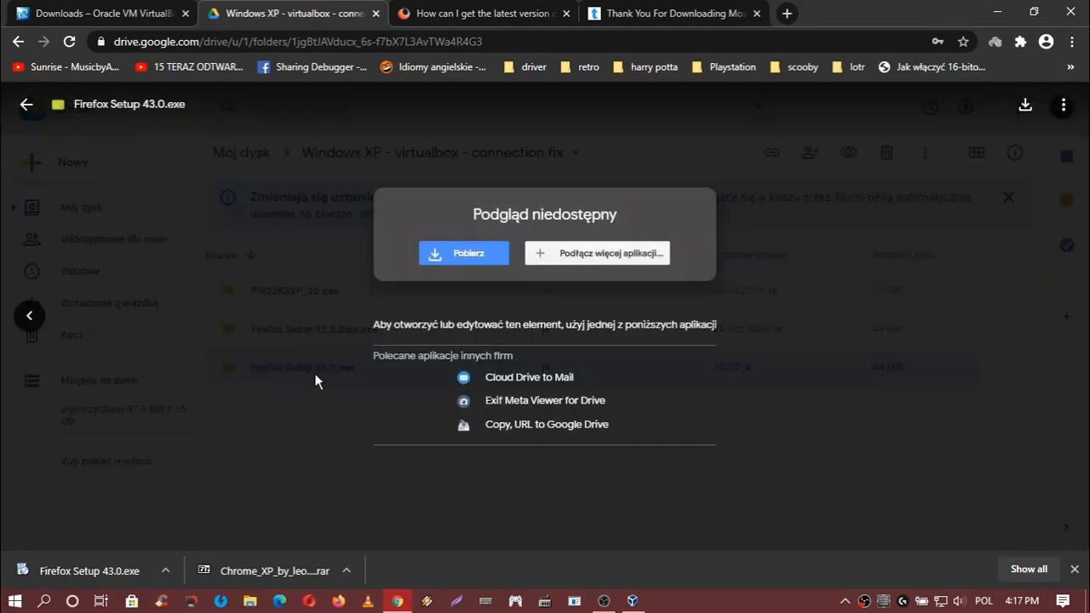
pyautogui.click(997, 12)
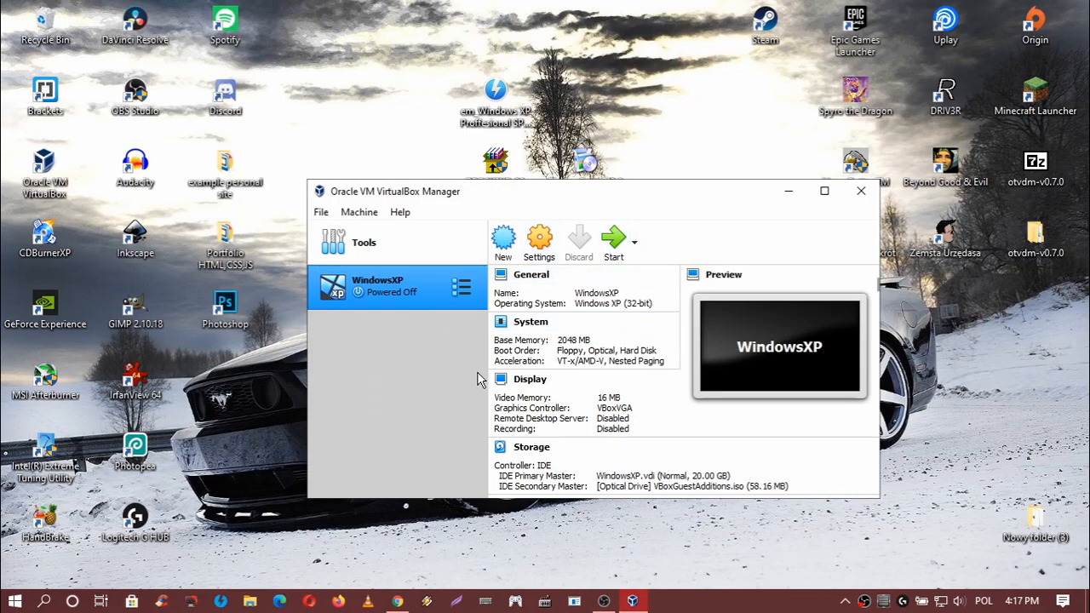
pyautogui.rightClick(411, 296)
pyautogui.click(364, 368)
pyautogui.rightClick(423, 291)
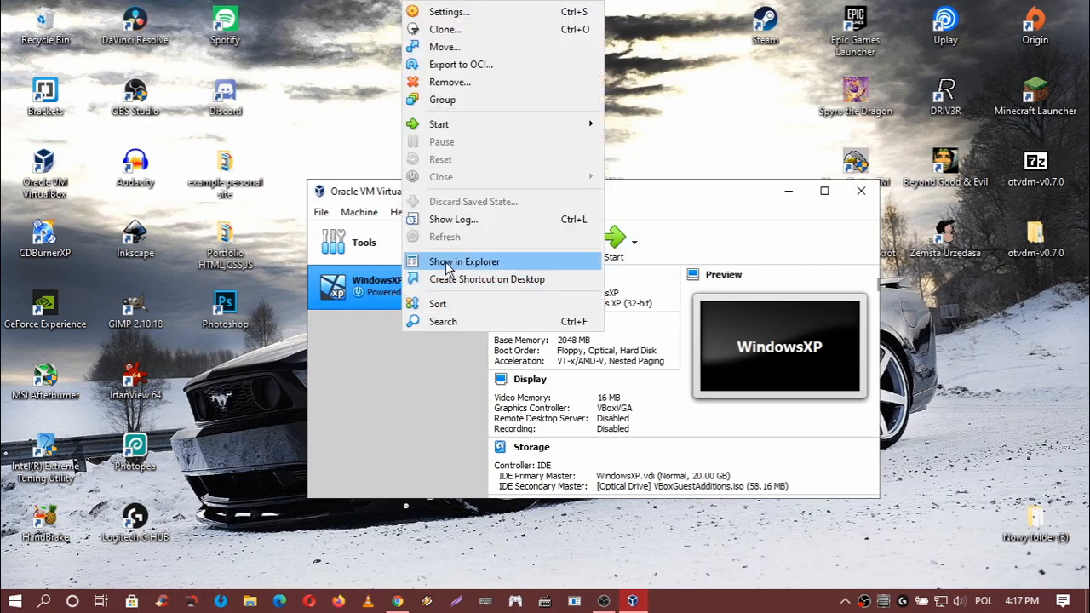
pyautogui.click(392, 341)
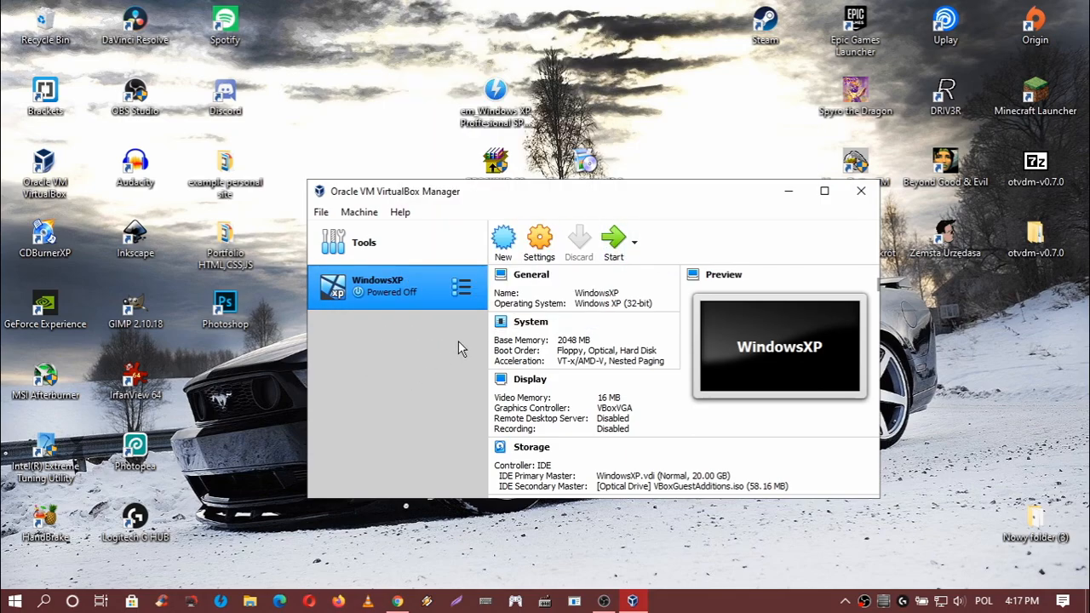
# Remove the existing Desktop shared folder from the WindowsXP machine's settings.
pyautogui.click(539, 243)
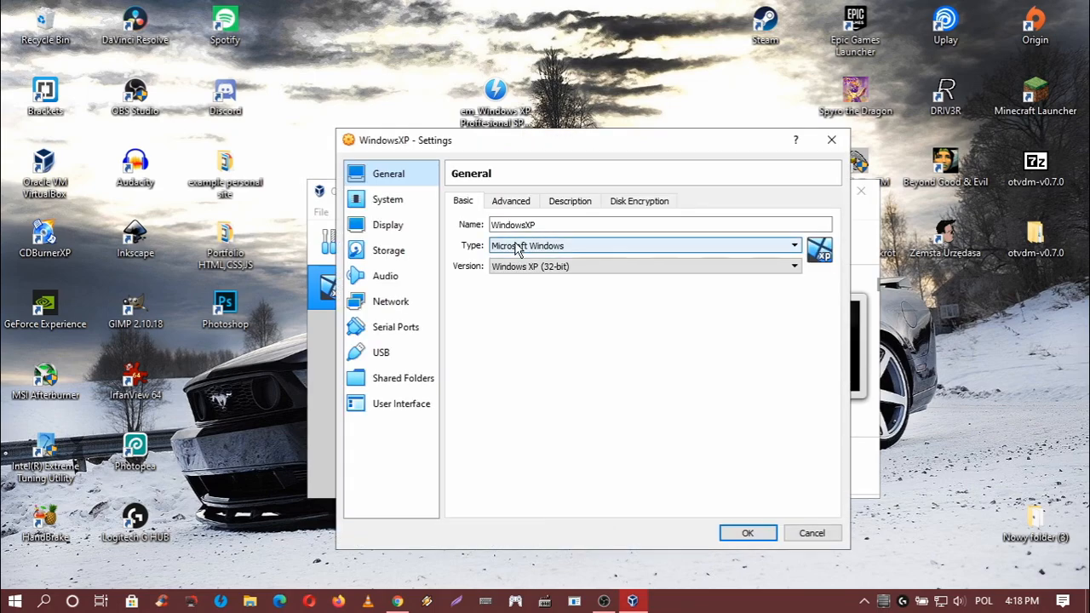
pyautogui.click(396, 385)
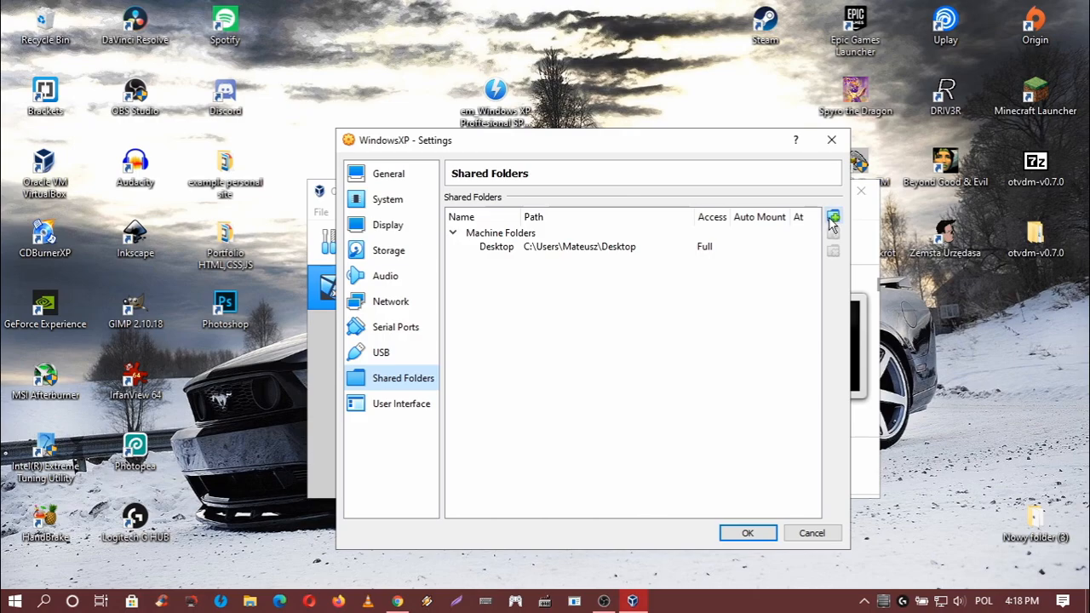
pyautogui.click(580, 248)
pyautogui.rightClick(581, 247)
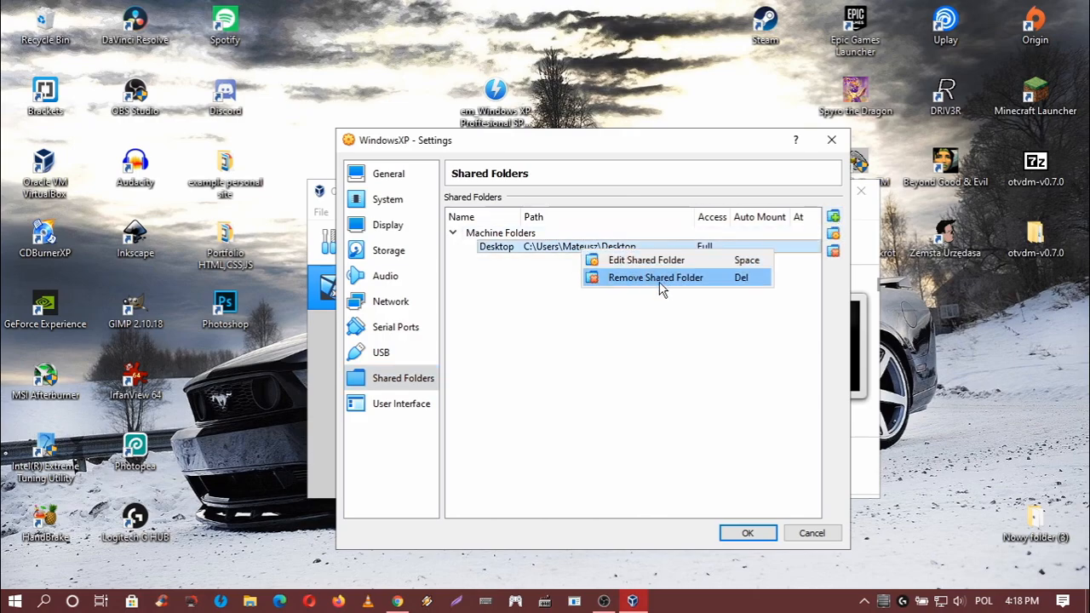
pyautogui.click(669, 277)
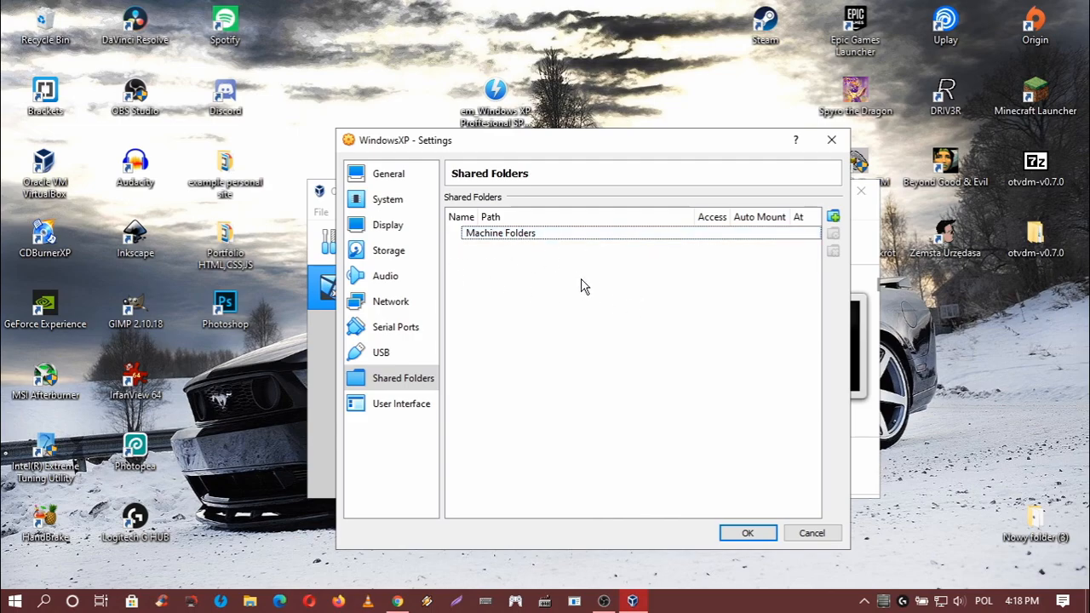
# Add the host user's Desktop folder as a shared folder named Desktop and save the WindowsXP machine's settings.
pyautogui.click(834, 219)
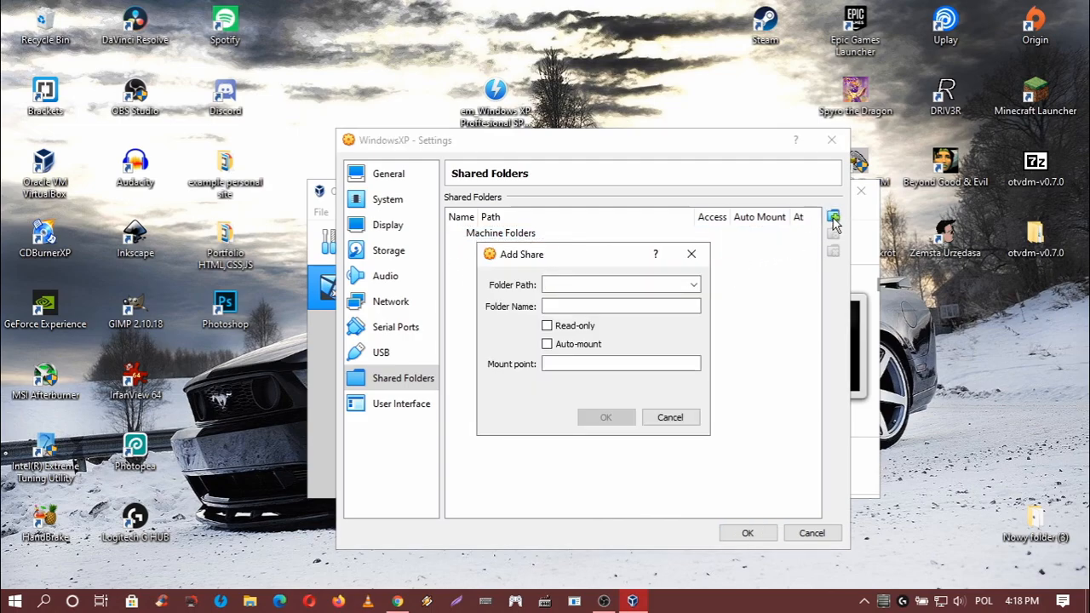
pyautogui.click(693, 285)
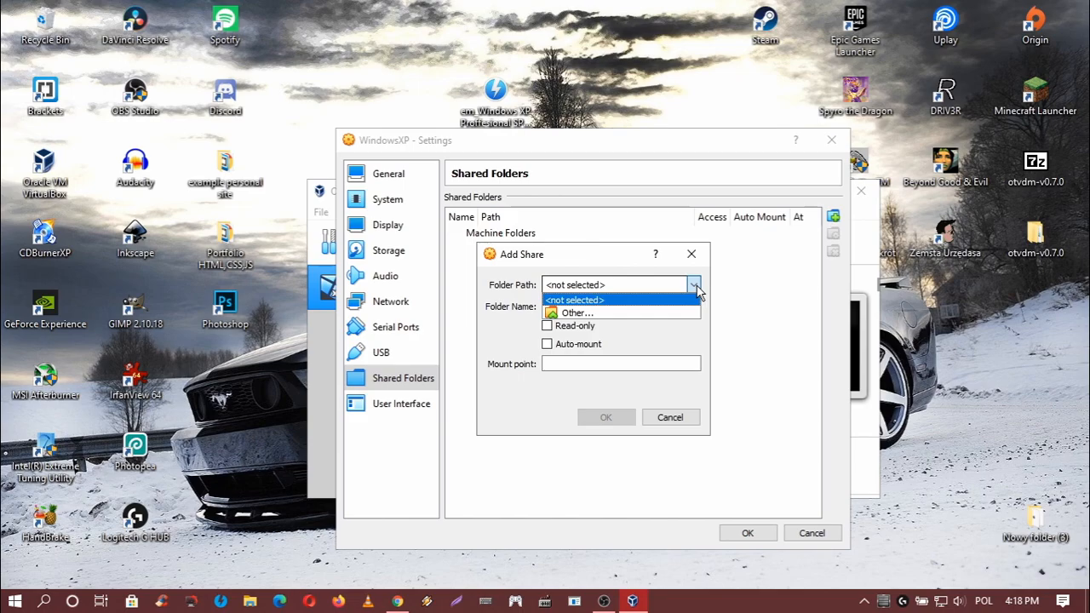
pyautogui.click(605, 312)
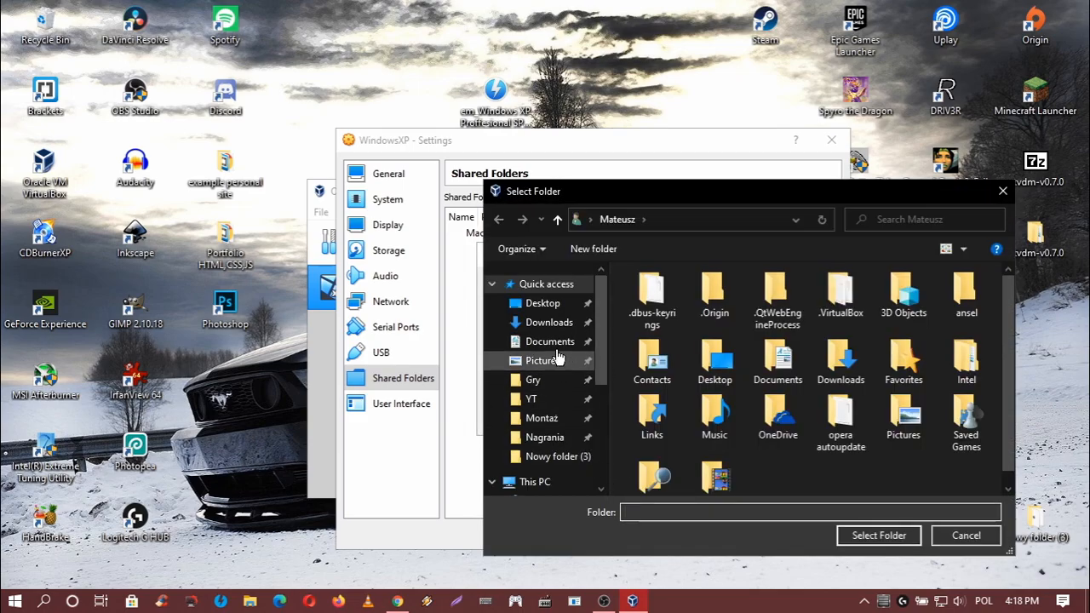
pyautogui.click(545, 303)
pyautogui.click(879, 534)
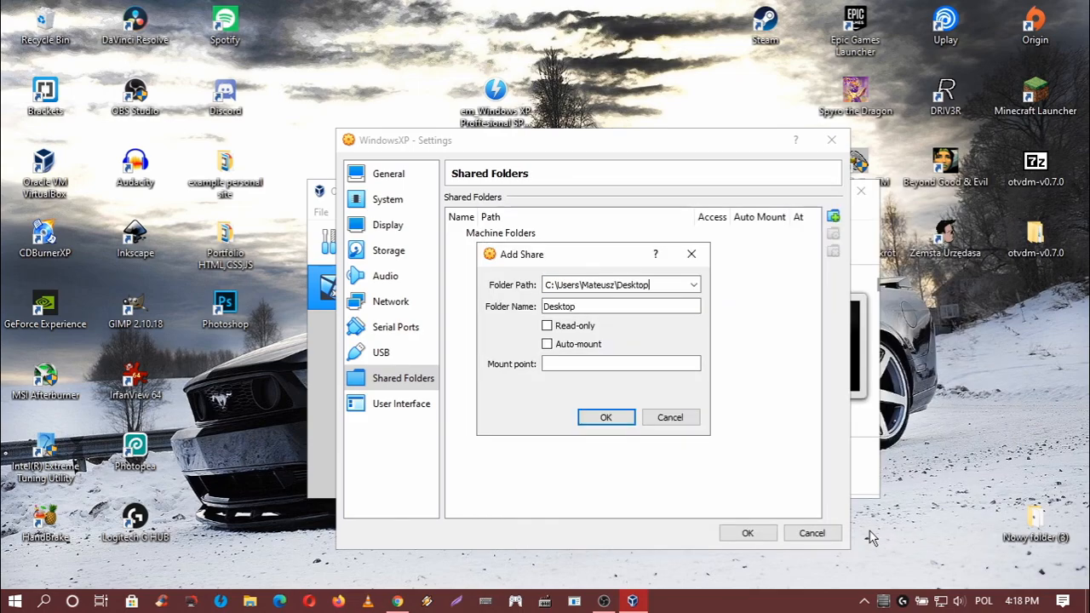
pyautogui.click(606, 417)
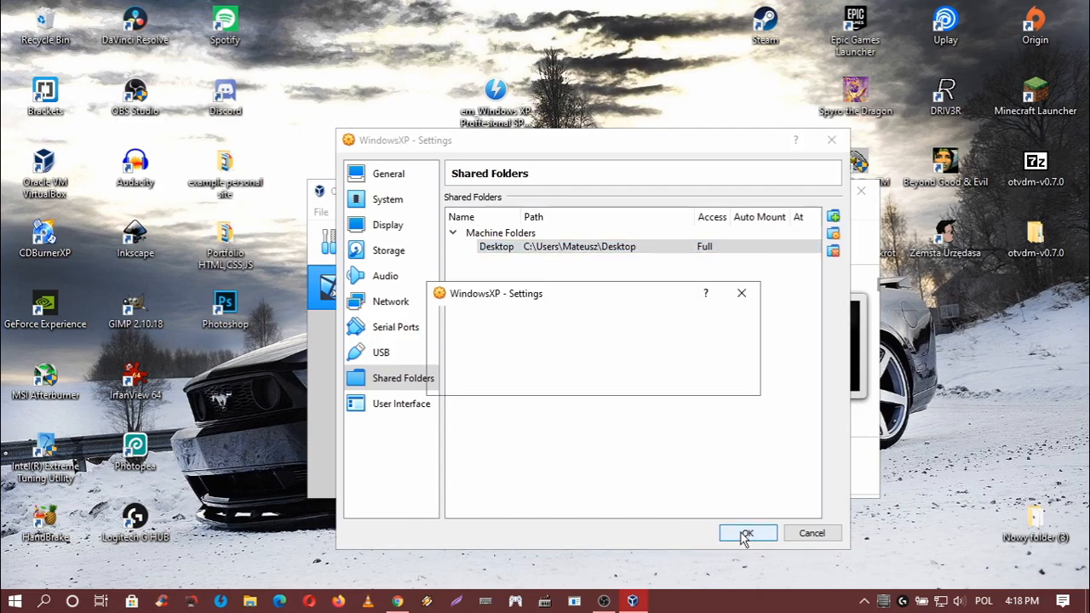
pyautogui.click(747, 532)
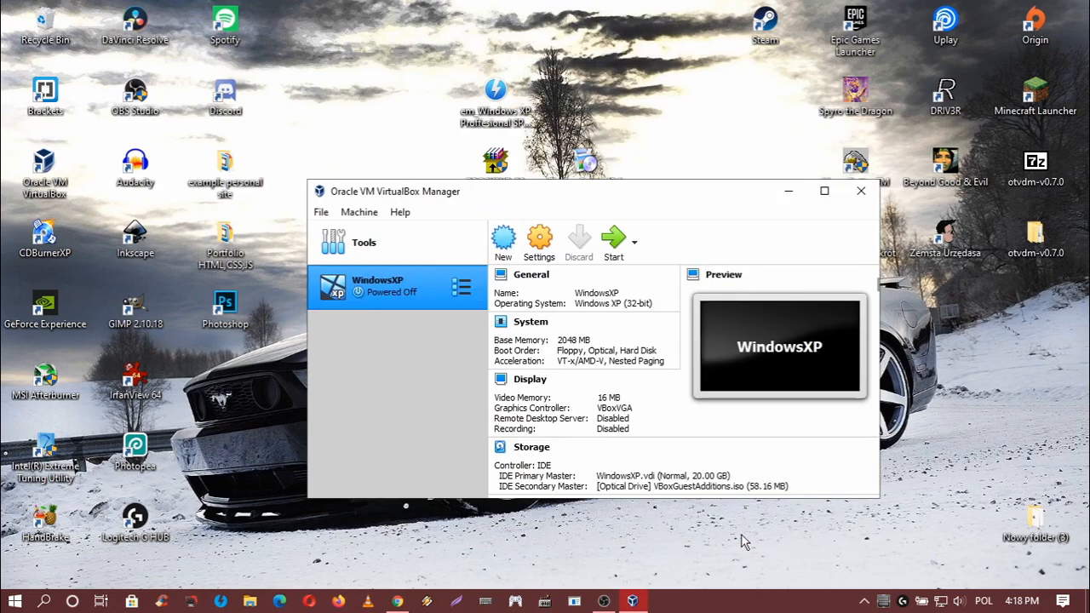
# Check the installers on the host desktop, then start the WindowsXP machine and dismiss its Found New Hardware notification.
pyautogui.click(788, 192)
pyautogui.moveTo(694, 173); pyautogui.dragTo(400, 187)
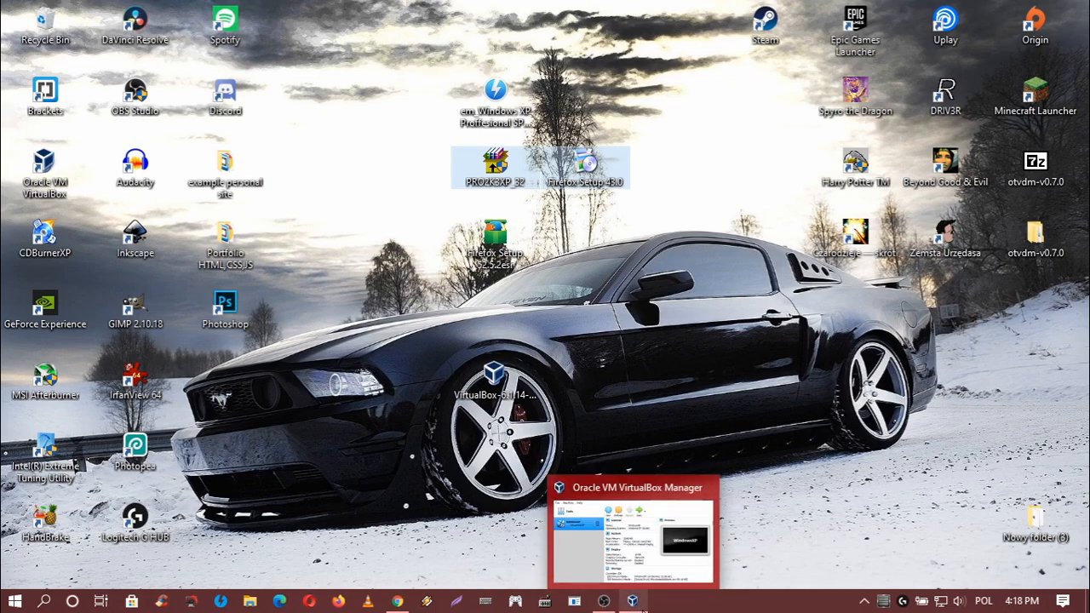
pyautogui.click(639, 603)
pyautogui.click(618, 252)
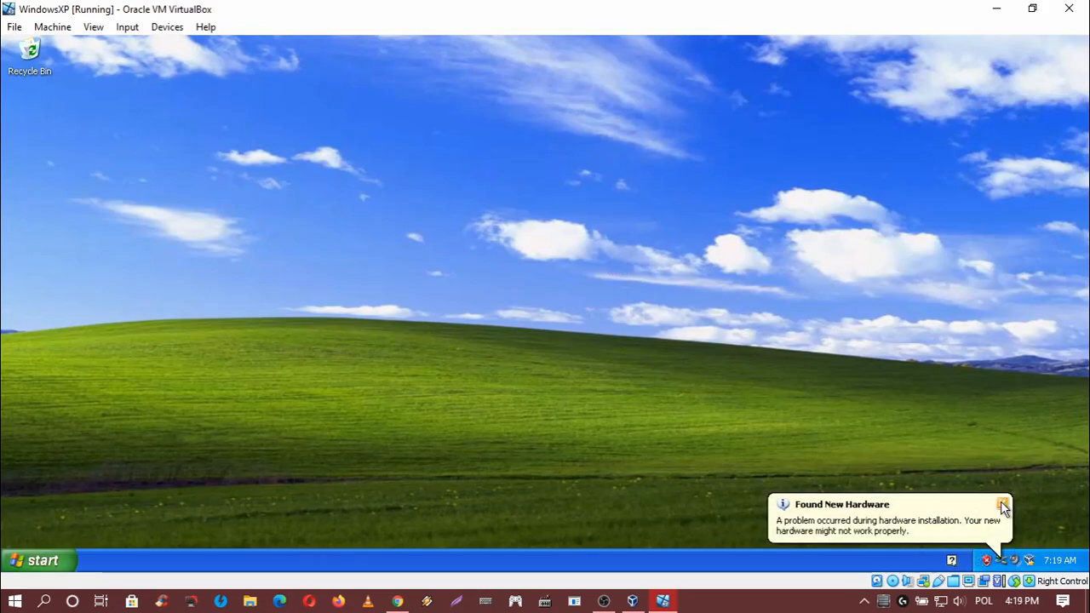
pyautogui.click(1001, 503)
# Map network drive Z: to \\Vboxsrv\desktop from My Computer in Windows XP, keeping reconnection at logon.
pyautogui.click(38, 560)
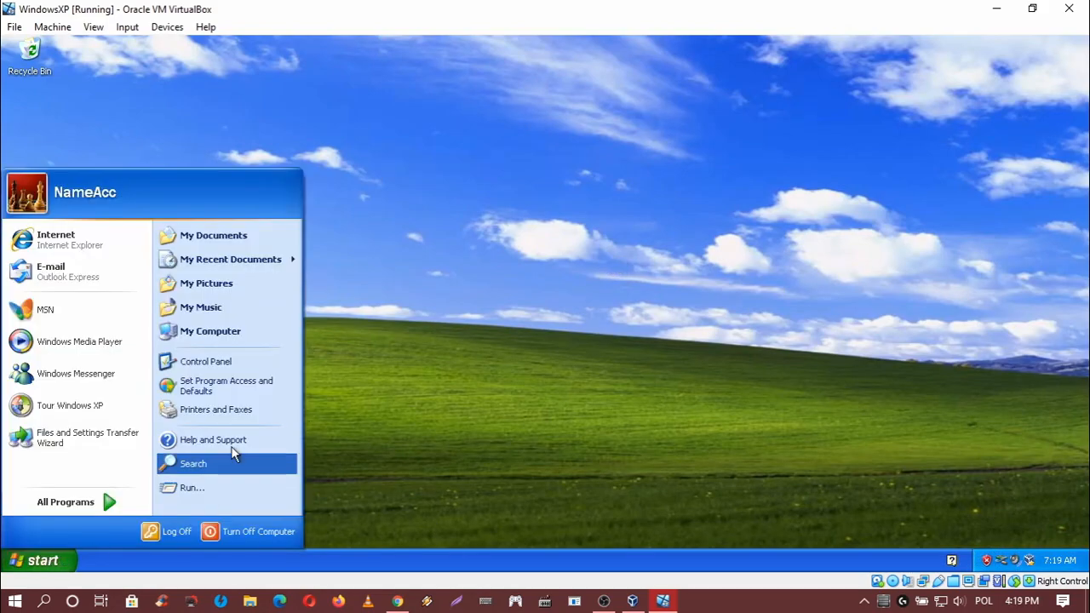
pyautogui.click(218, 339)
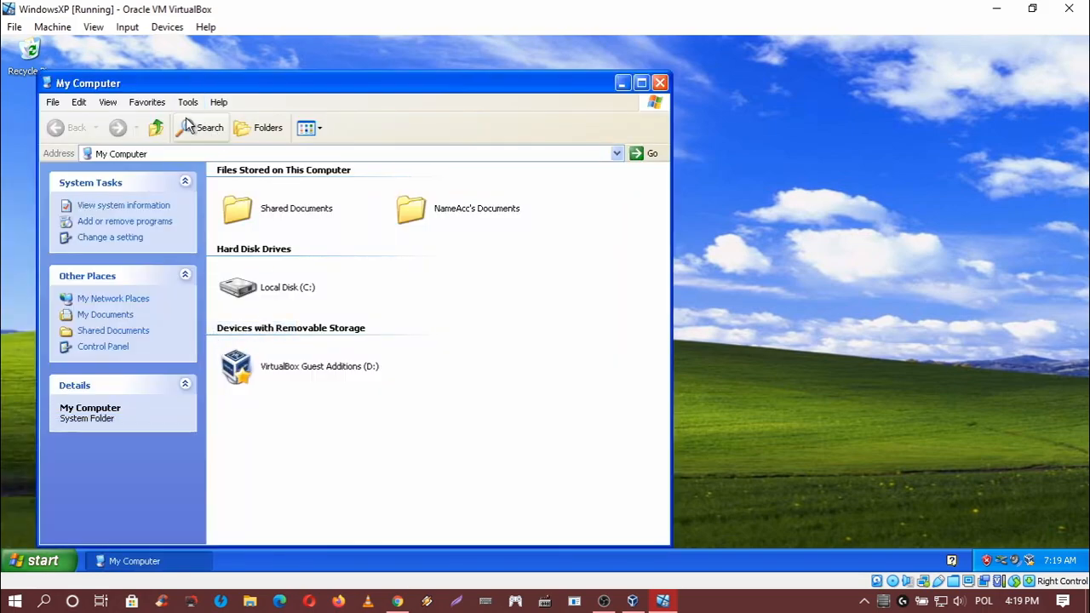
pyautogui.click(189, 106)
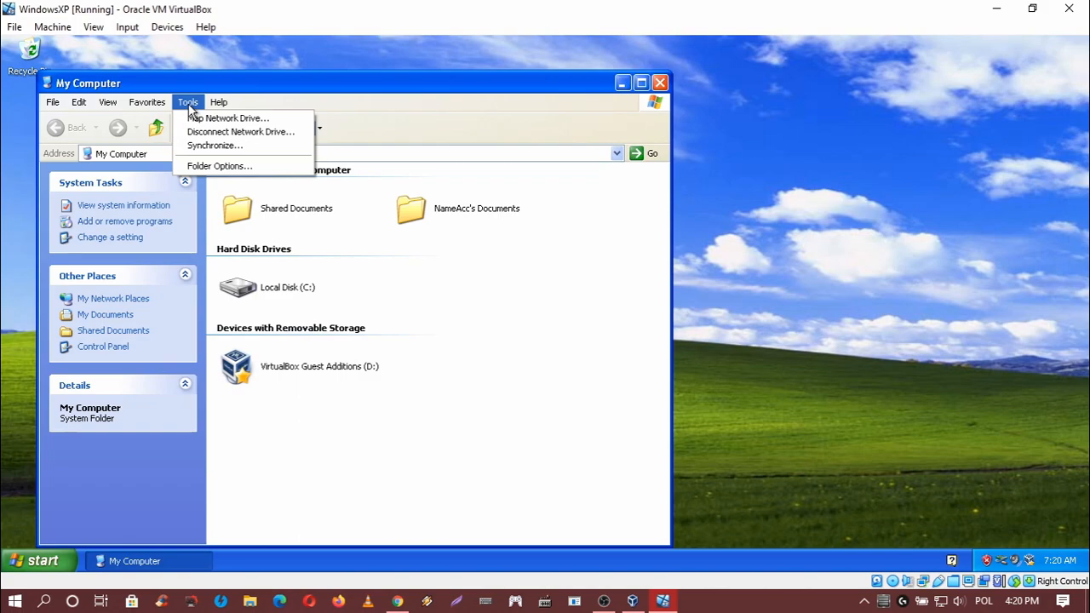
pyautogui.click(228, 119)
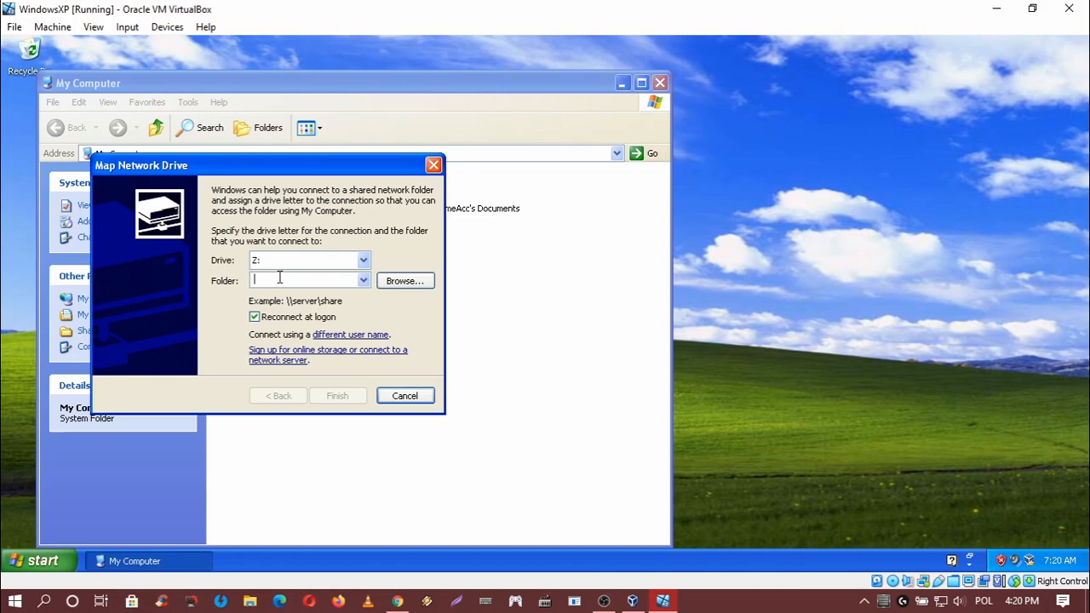
pyautogui.write('\\')
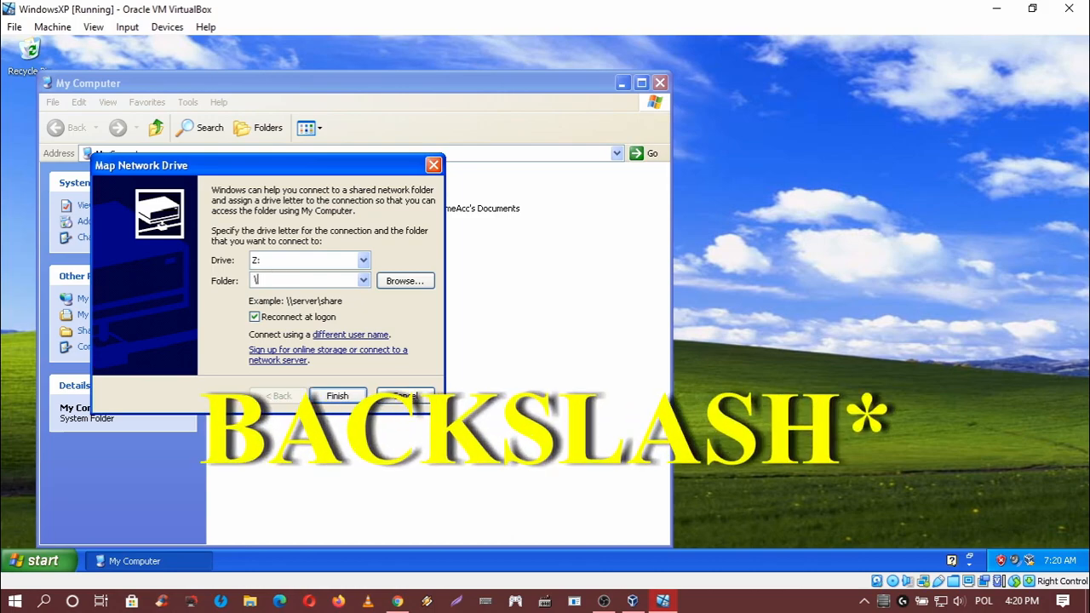
pyautogui.write('\\')
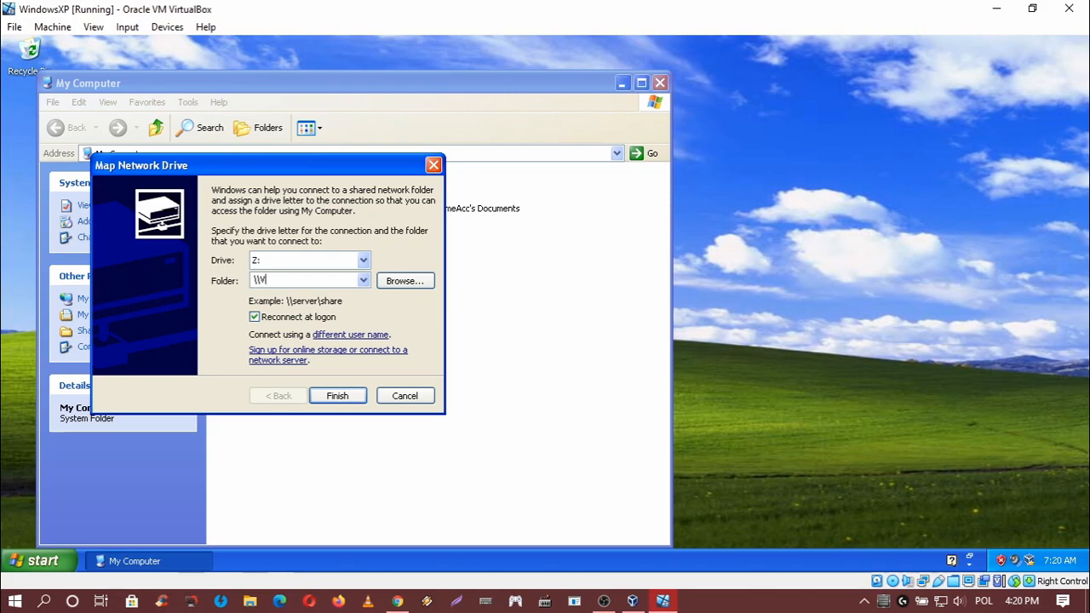
pyautogui.write('vboxsrv')
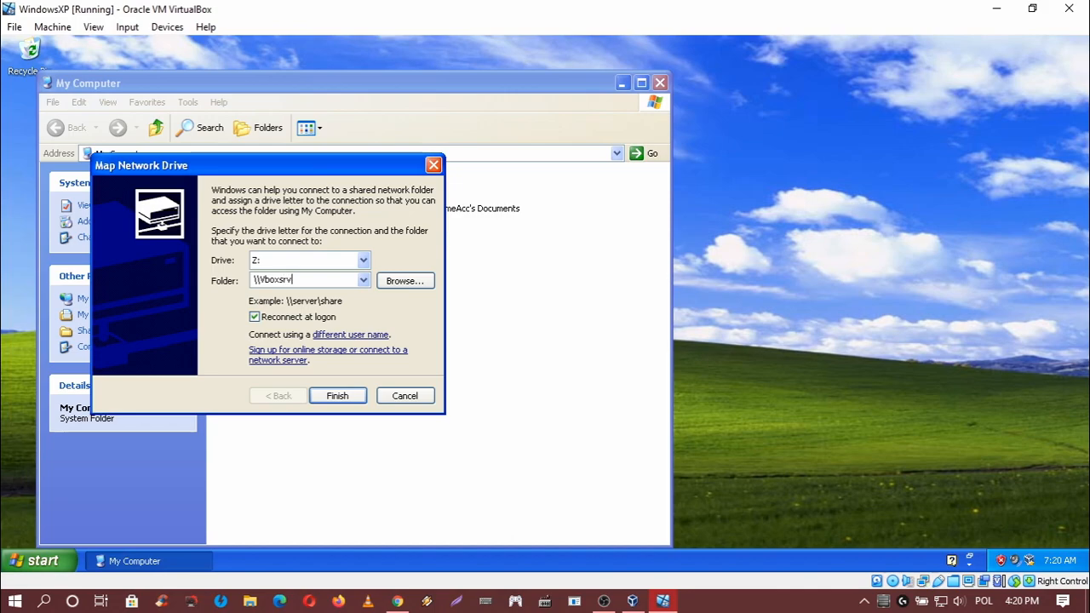
pyautogui.write('\\')
pyautogui.write('desktop')
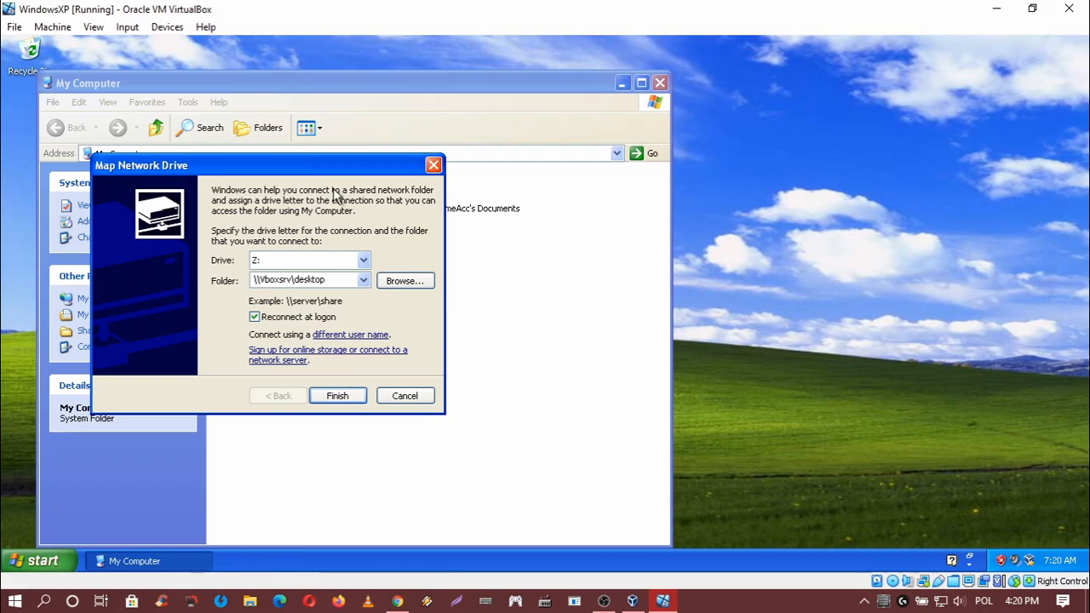
pyautogui.click(339, 396)
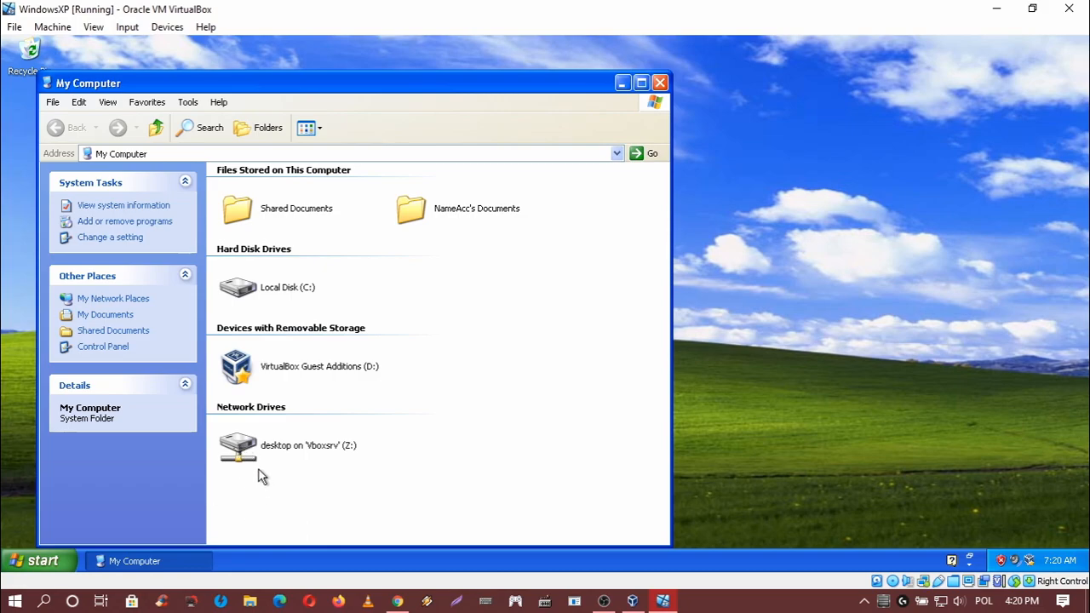
# Copy PRO2K3XP_32 and Firefox Setup 43.0 from network drive Z: to the Windows XP desktop and close the drive window.
pyautogui.click(247, 444)
pyautogui.doubleClick(247, 444)
pyautogui.scroll(-5, 401, 492)
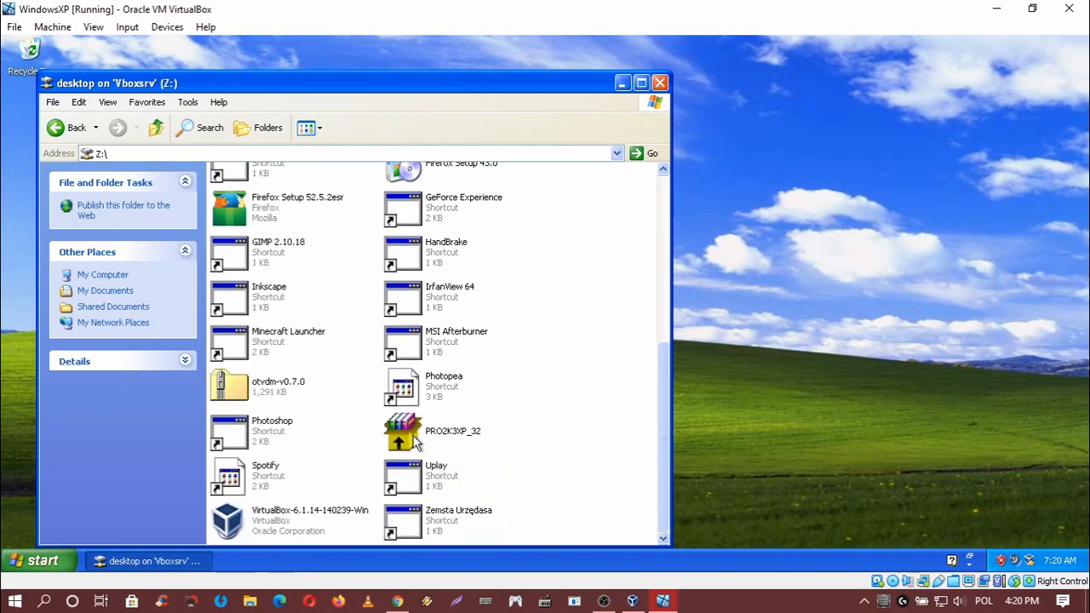
pyautogui.moveTo(416, 439); pyautogui.dragTo(836, 164)
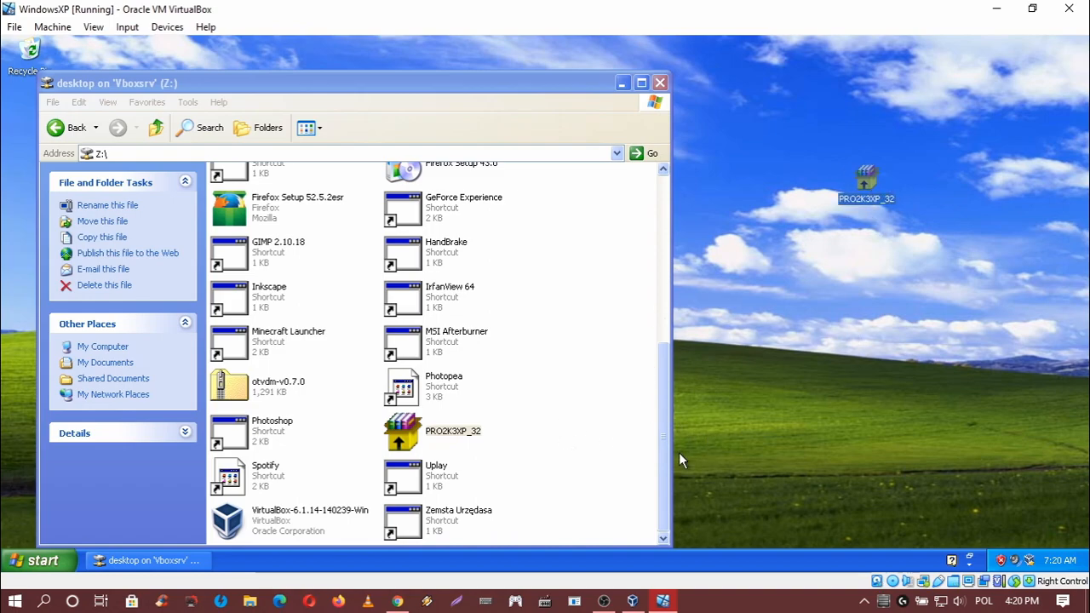
pyautogui.moveTo(668, 434); pyautogui.dragTo(682, 358)
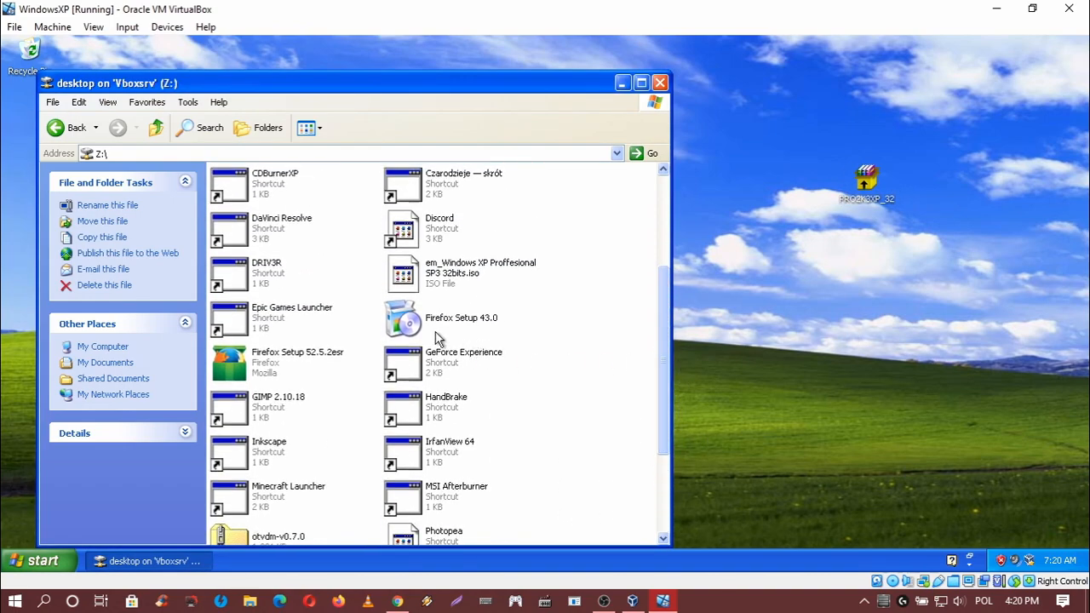
pyautogui.moveTo(397, 327); pyautogui.dragTo(839, 257)
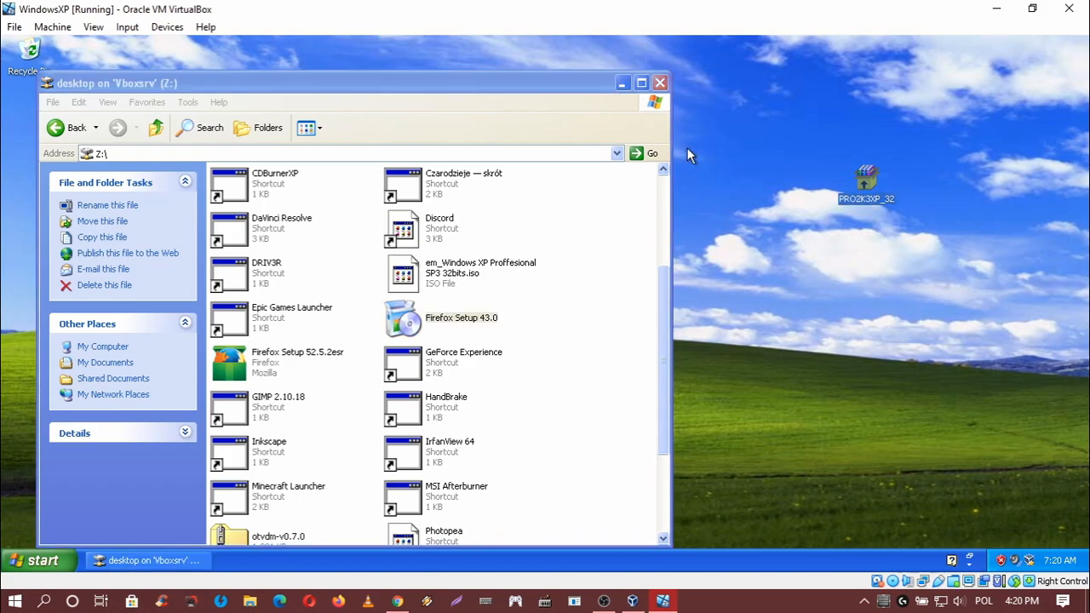
pyautogui.click(659, 83)
# Install Intel Network Connections from PRO2K3XP_32, accepting the license agreement and keeping the default setup options.
pyautogui.doubleClick(866, 177)
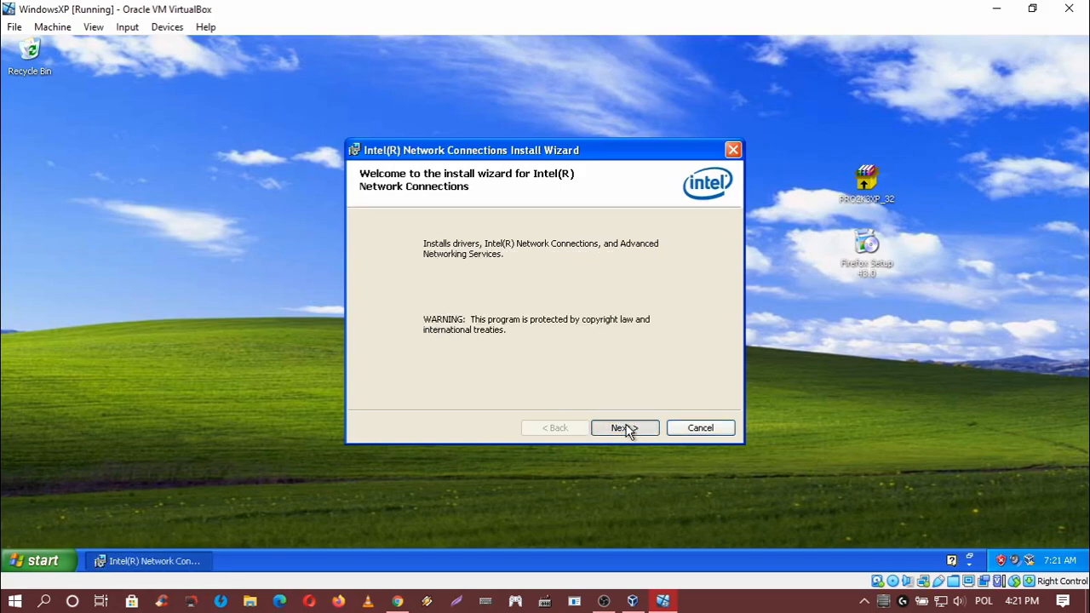
pyautogui.click(652, 430)
pyautogui.click(483, 371)
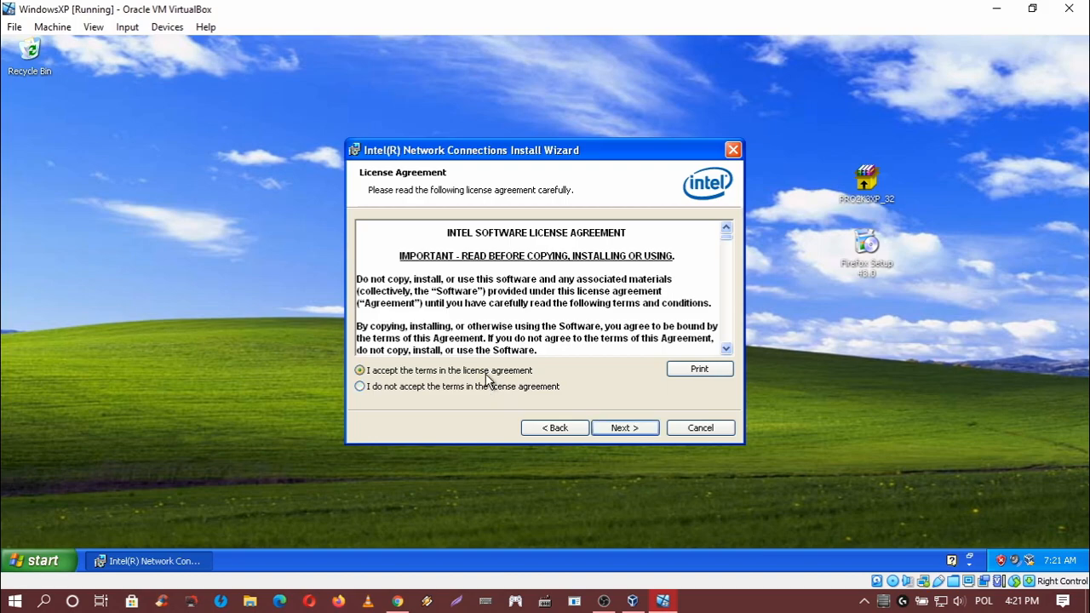
pyautogui.click(620, 432)
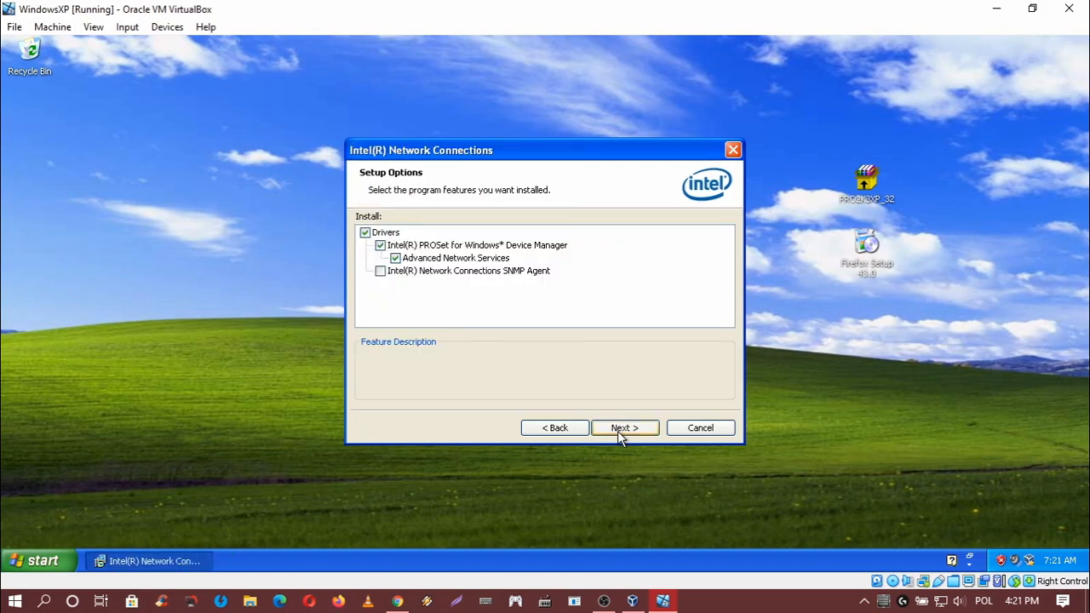
pyautogui.click(615, 432)
pyautogui.click(617, 431)
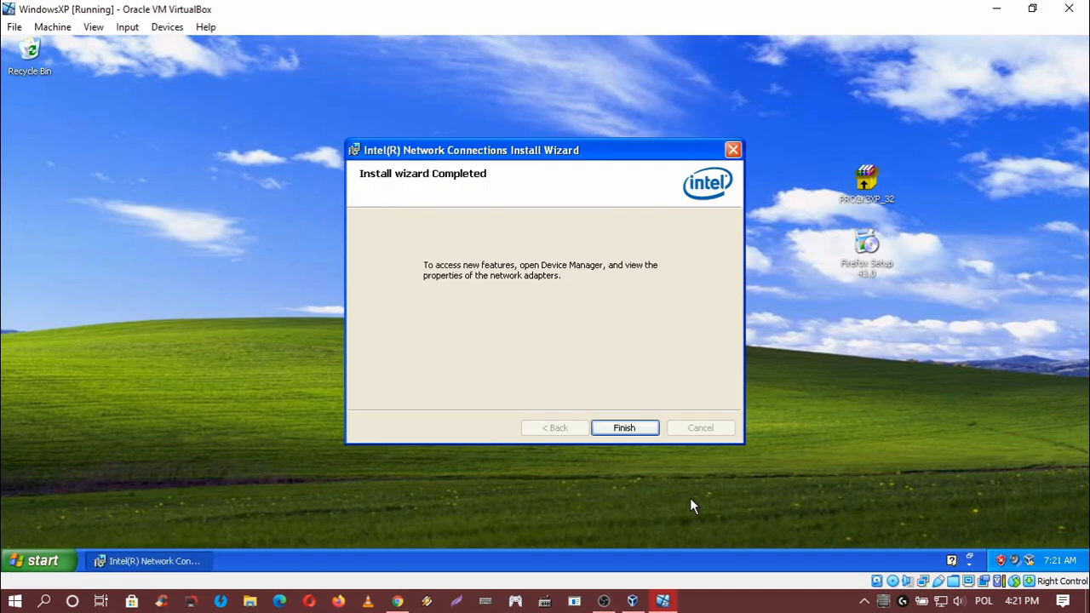
pyautogui.click(634, 427)
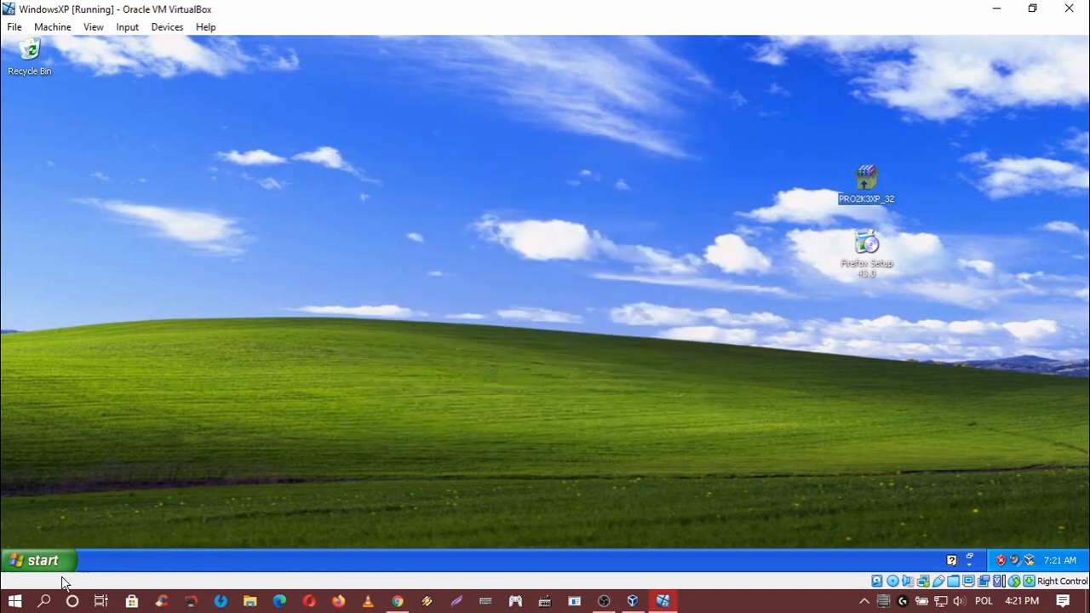
# Open Internet Explorer in Windows XP and go to google.com.
pyautogui.press('super')
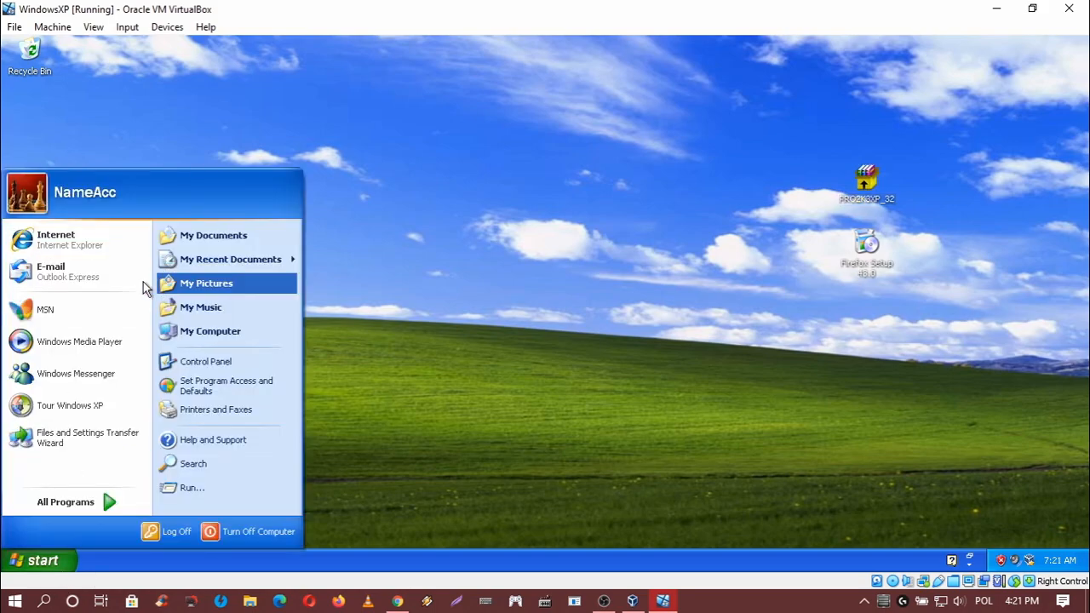
pyautogui.click(90, 254)
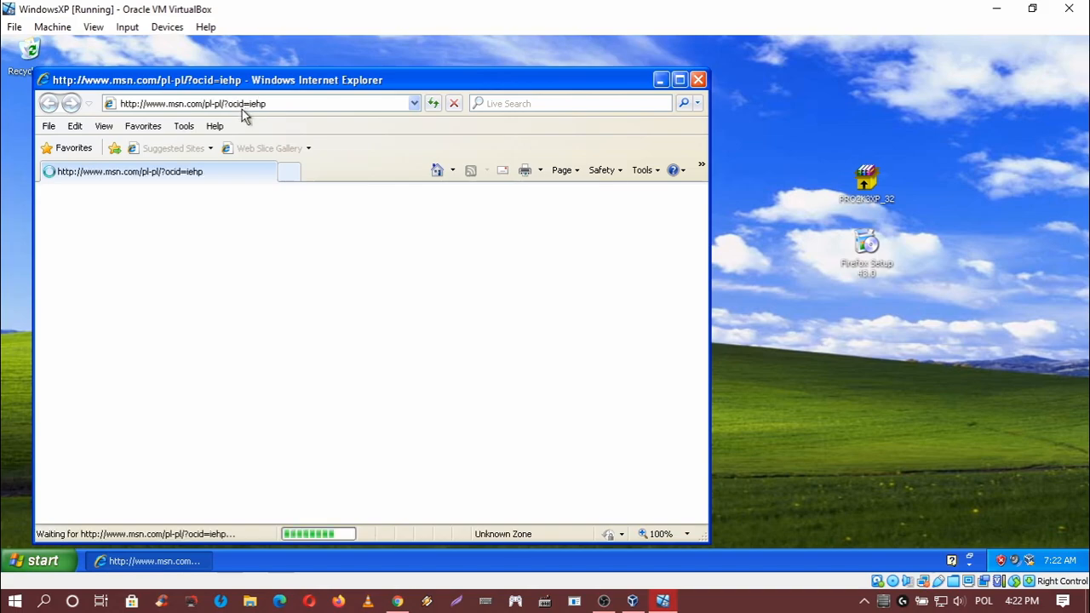
pyautogui.click(263, 106)
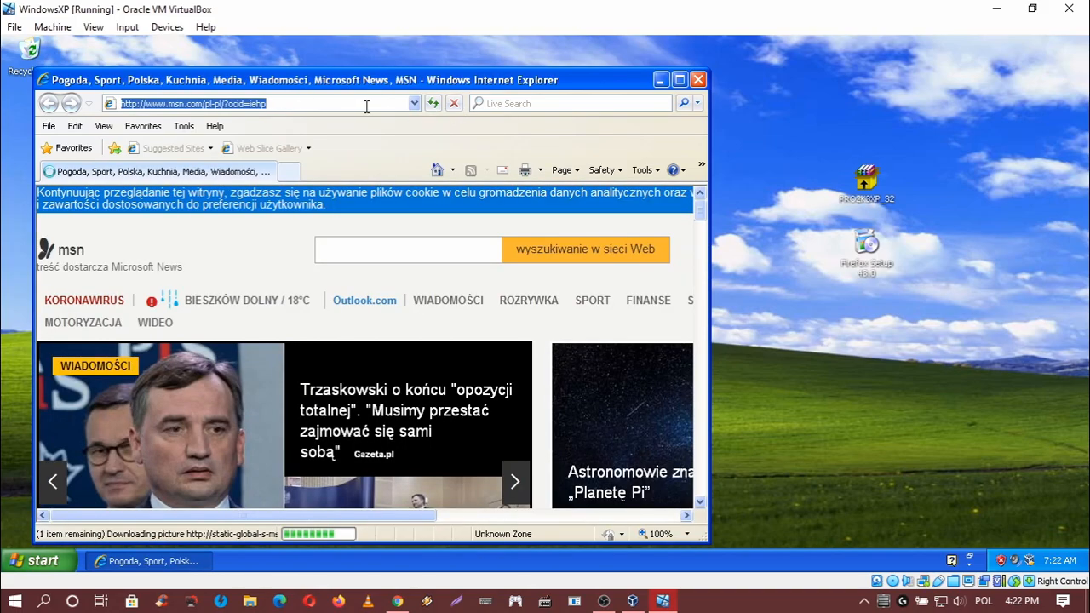
pyautogui.write('googl')
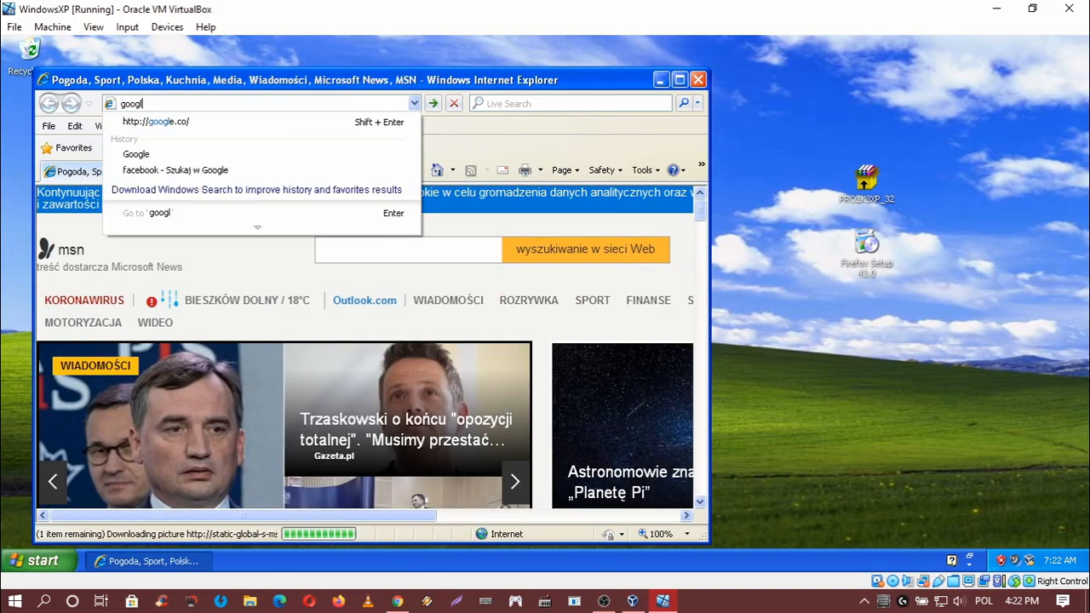
pyautogui.write('e.')
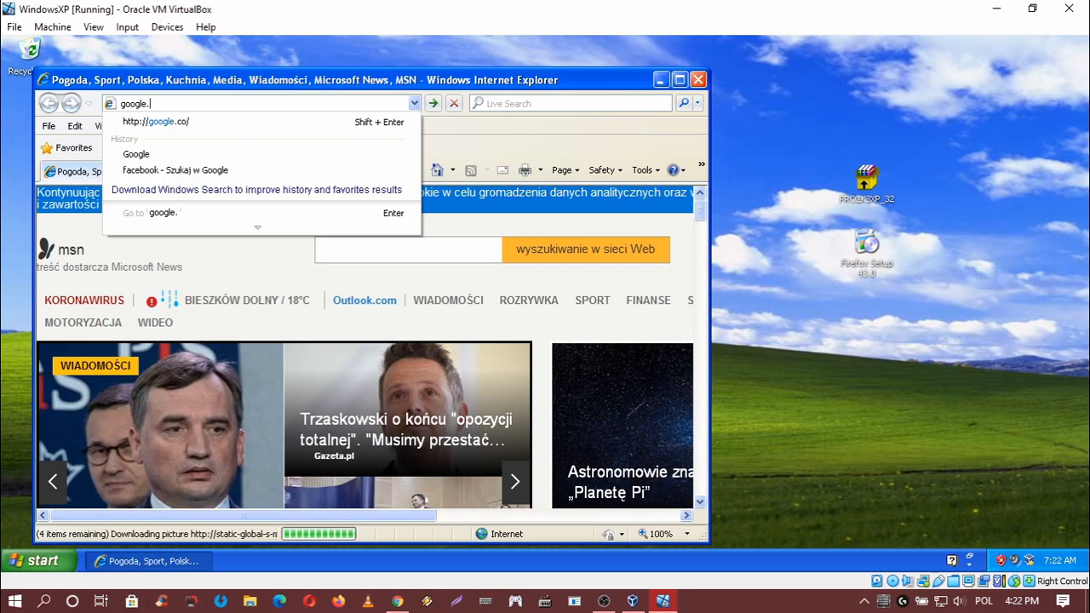
pyautogui.write('com')
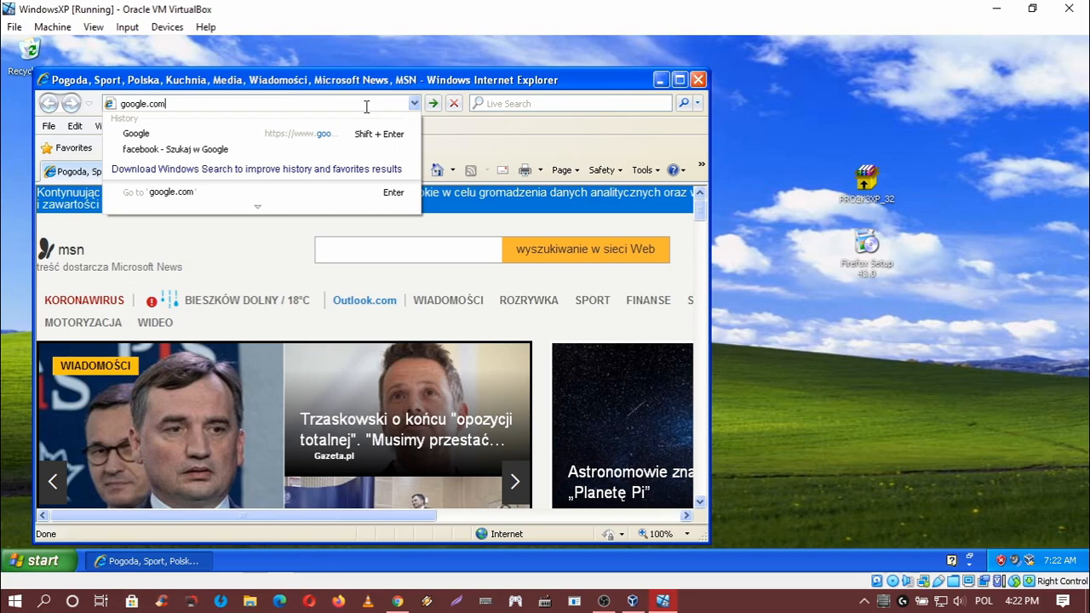
pyautogui.press('Return')
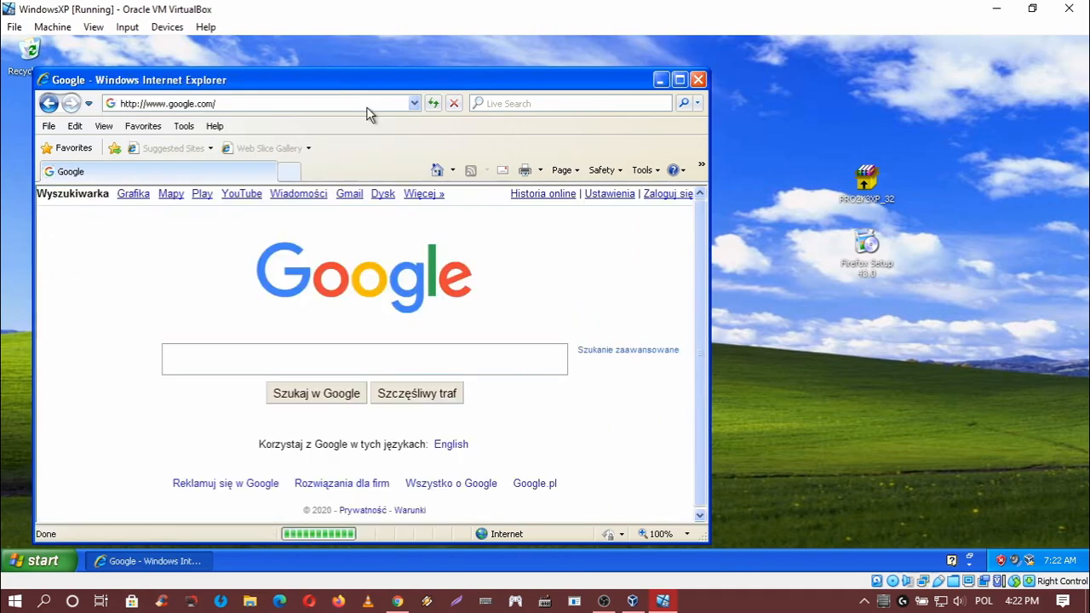
# Search Google for facebook.com, declining AutoComplete, and open the Facebook login result.
pyautogui.write('facebook.com')
pyautogui.press('Return')
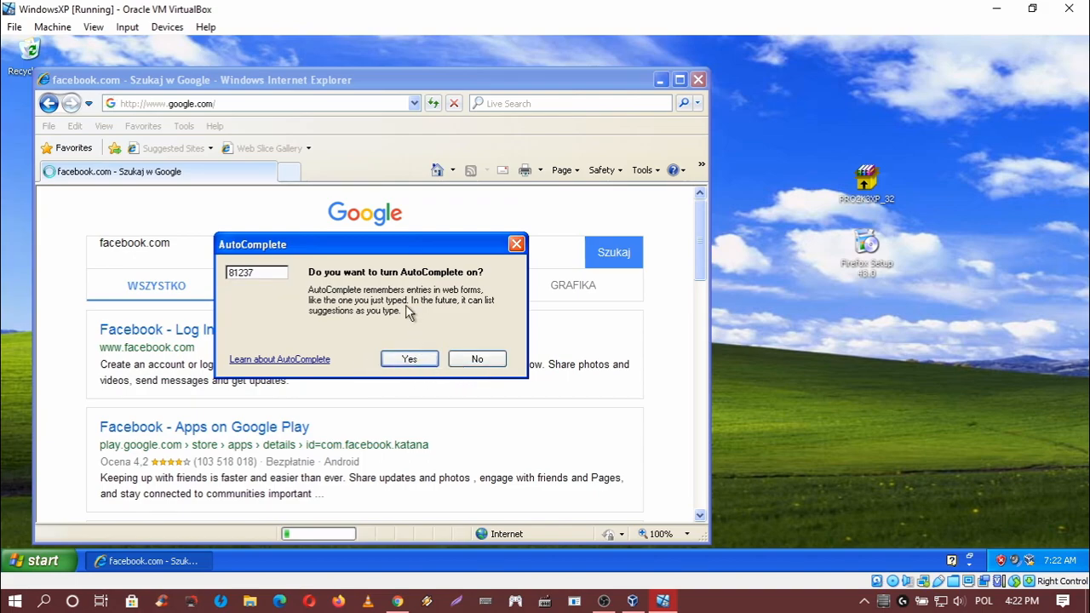
pyautogui.click(477, 359)
pyautogui.click(186, 331)
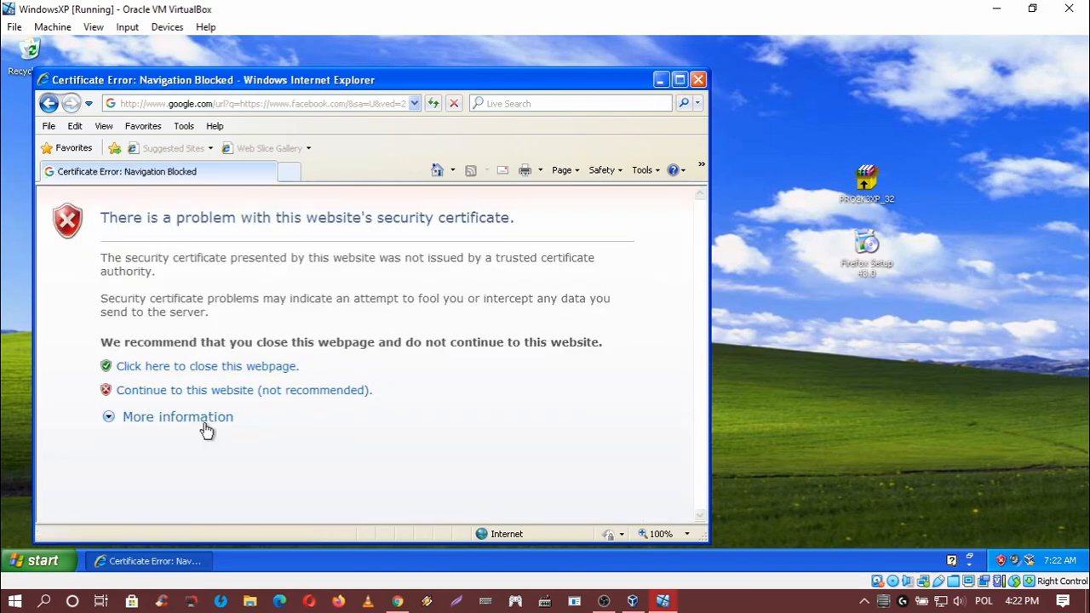
# Continue to the Facebook page despite the security certificate problem, and close Internet Explorer.
pyautogui.click(180, 399)
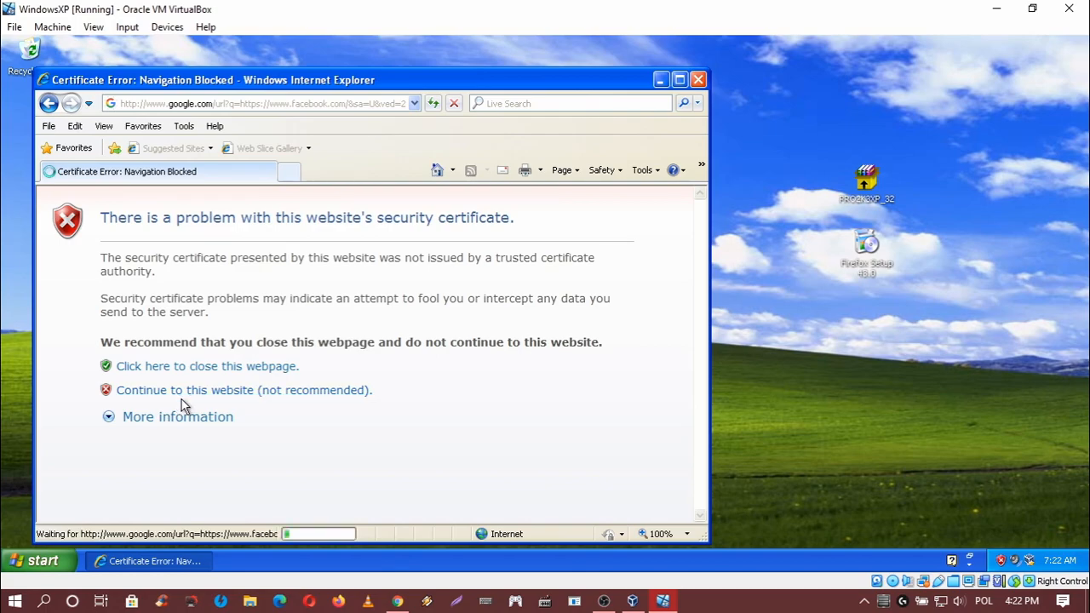
pyautogui.click(187, 399)
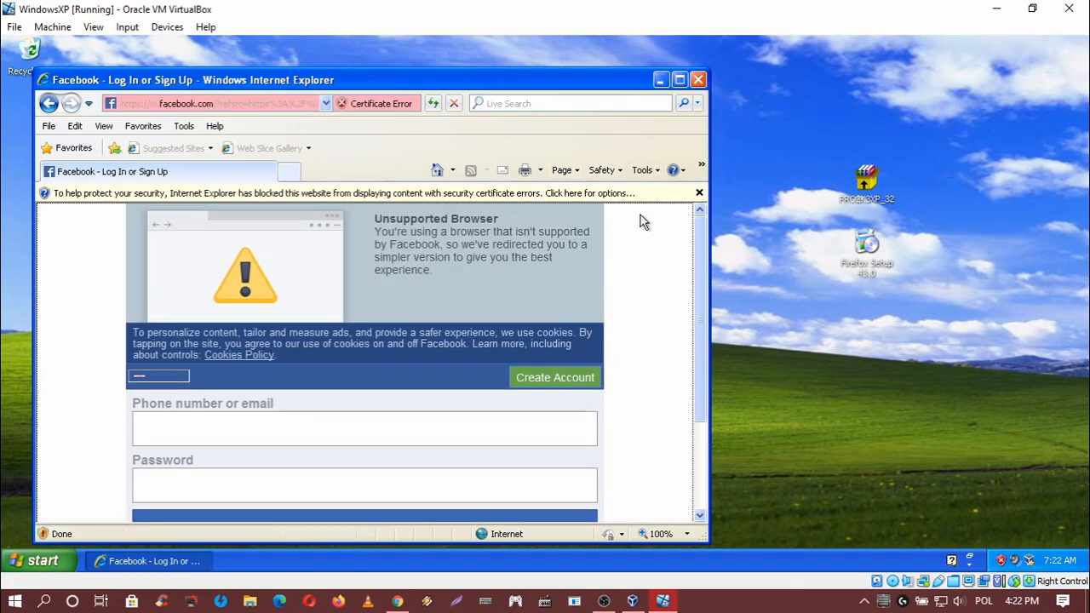
pyautogui.moveTo(402, 80); pyautogui.dragTo(540, 81)
pyautogui.click(813, 74)
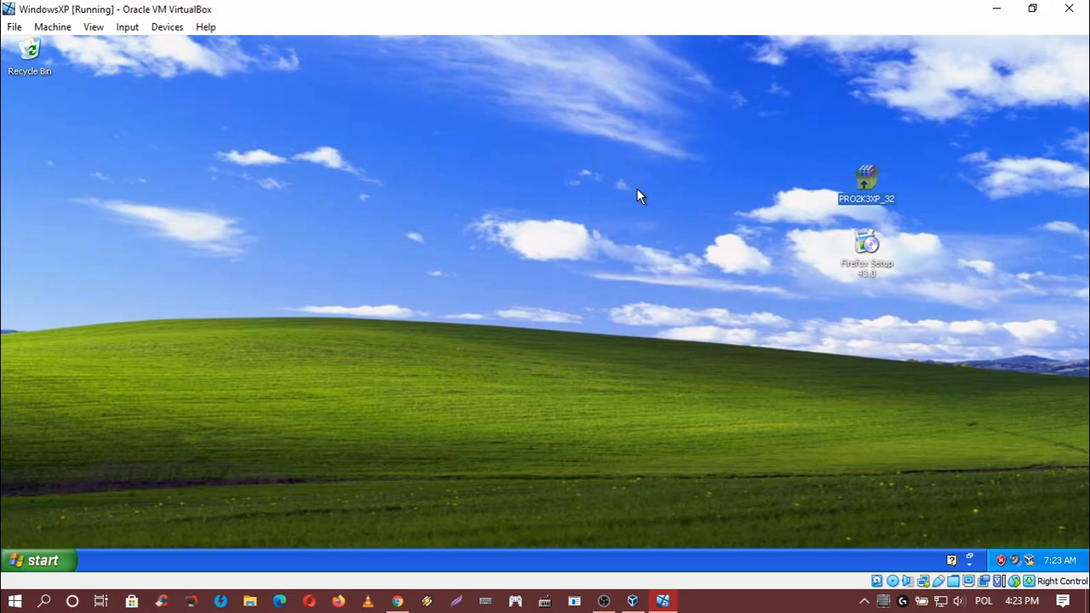
# Install Mozilla Firefox from Firefox Setup 43.0 on the desktop using the Standard setup type, and launch the browser.
pyautogui.doubleClick(866, 255)
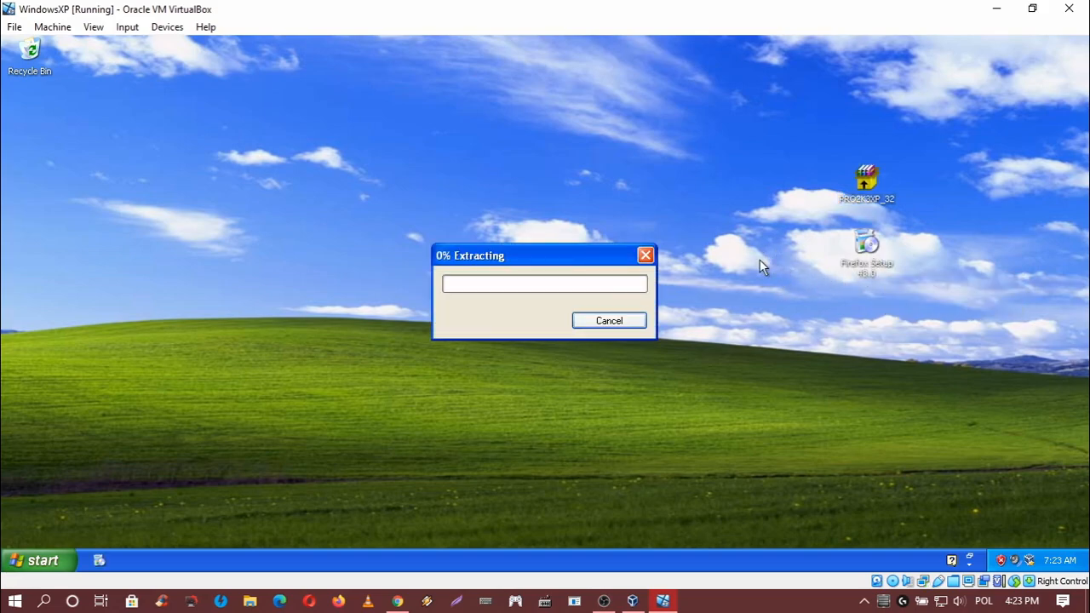
pyautogui.moveTo(571, 259); pyautogui.dragTo(543, 235)
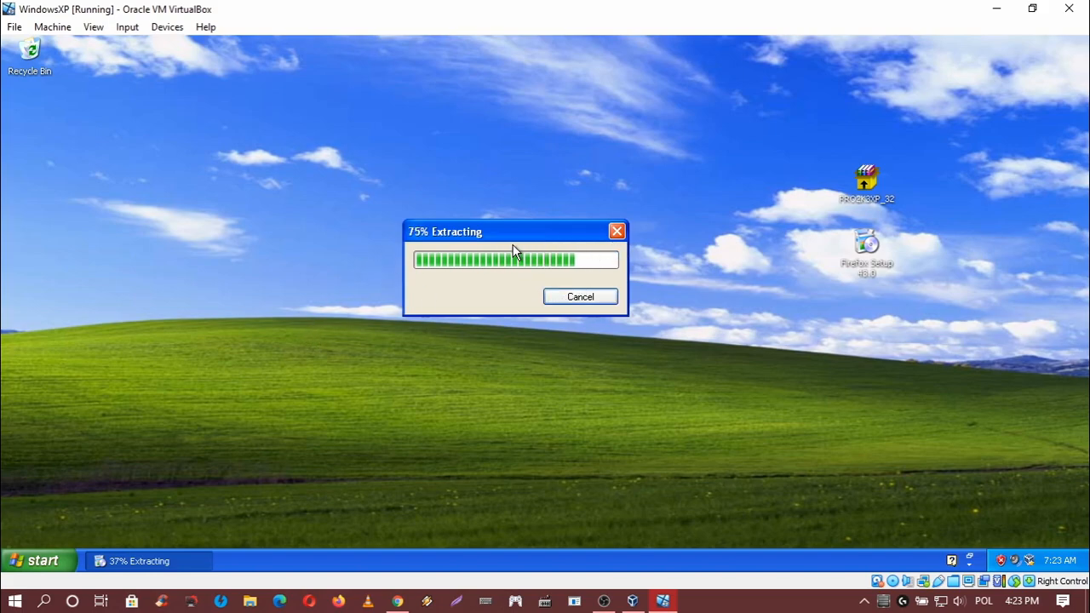
pyautogui.moveTo(513, 241); pyautogui.dragTo(503, 275)
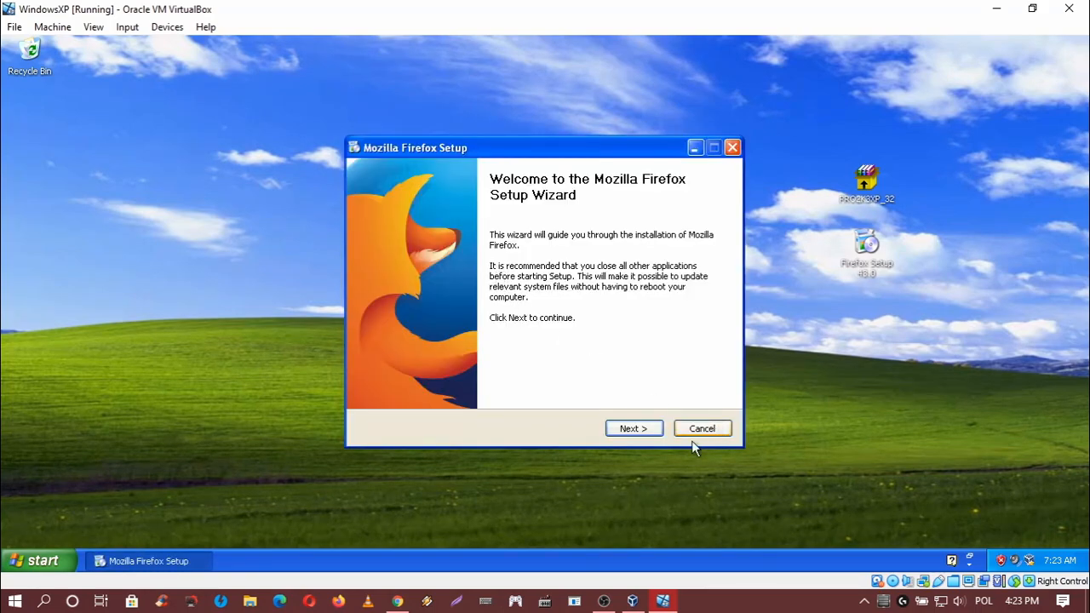
pyautogui.click(642, 428)
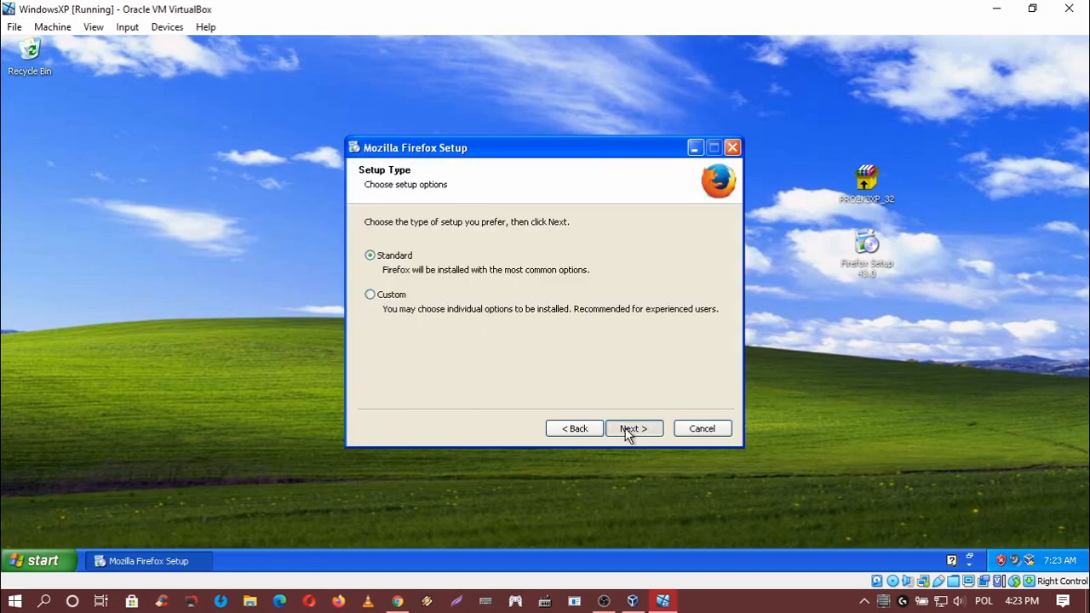
pyautogui.click(632, 432)
pyautogui.click(633, 430)
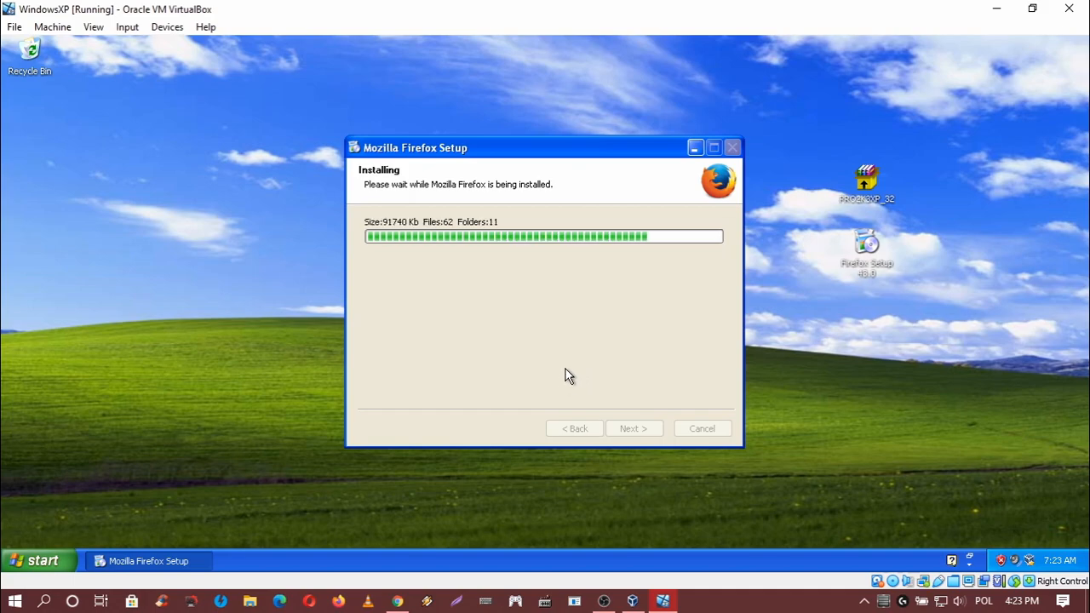
pyautogui.click(631, 429)
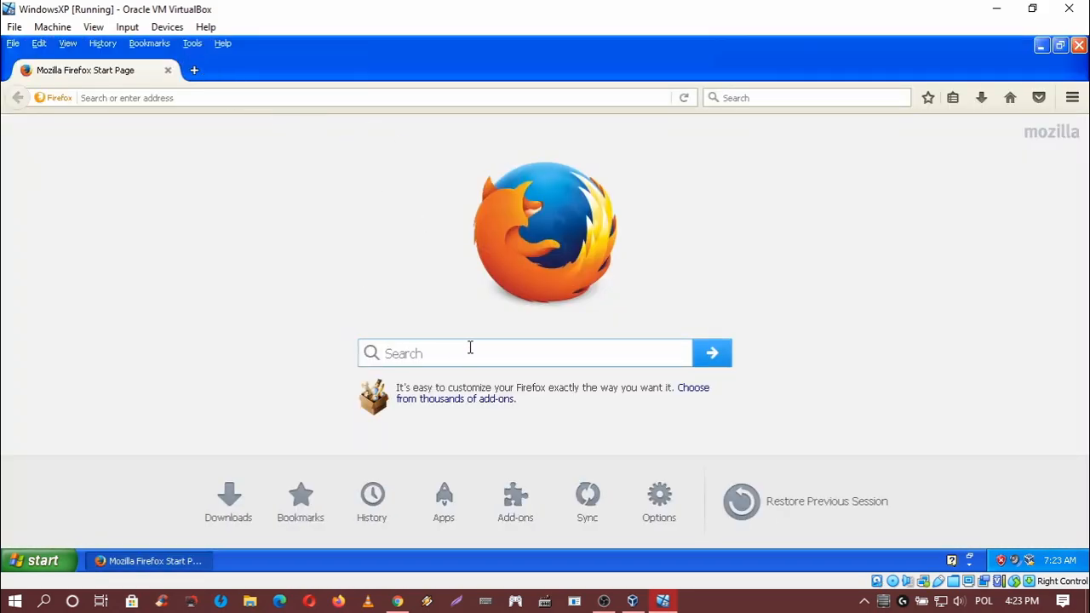
# Search Google for facebook in Firefox, refine the search to facebook.com, and open the Facebook site.
pyautogui.write('fac')
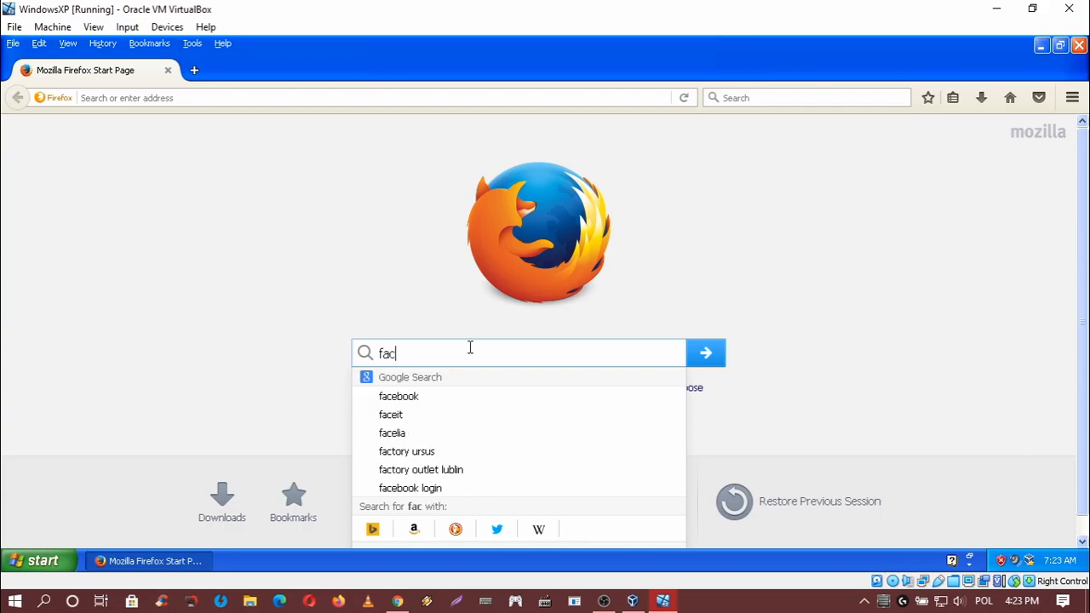
pyautogui.press('Down')
pyautogui.press('Return')
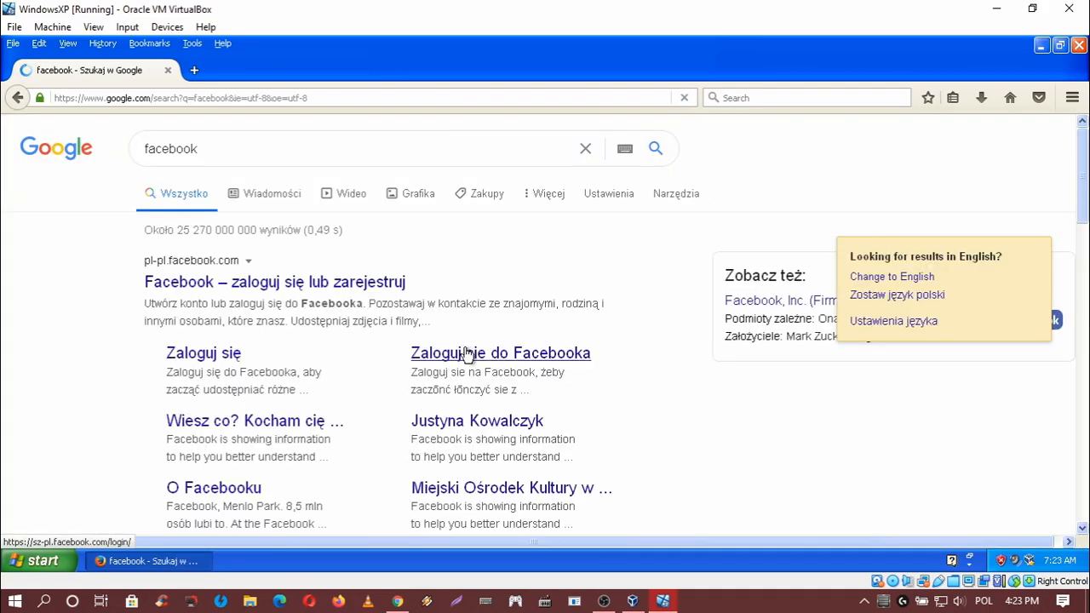
pyautogui.click(225, 146)
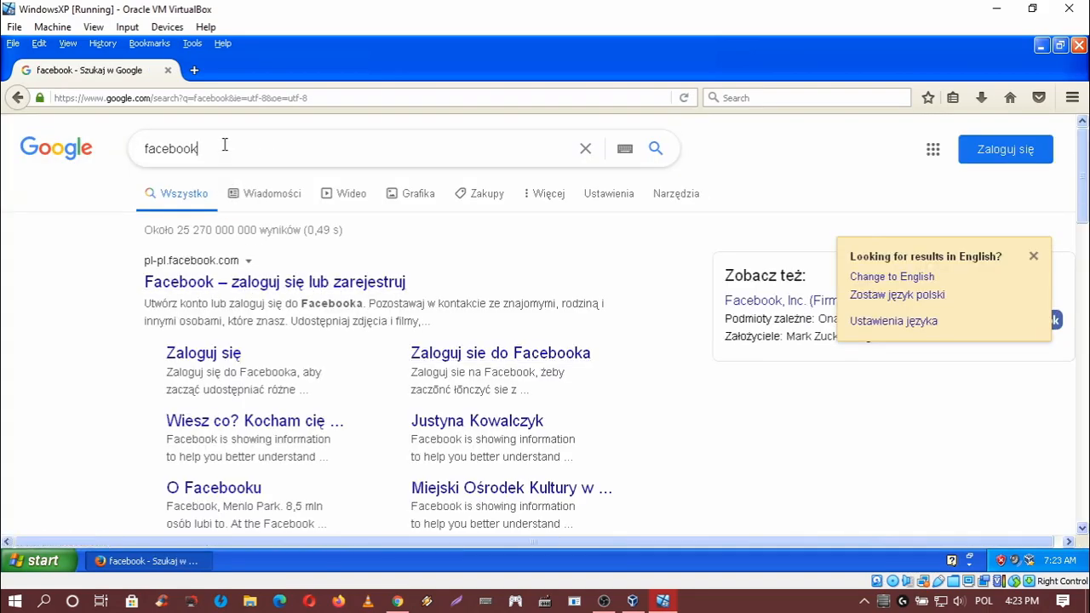
pyautogui.write('.com')
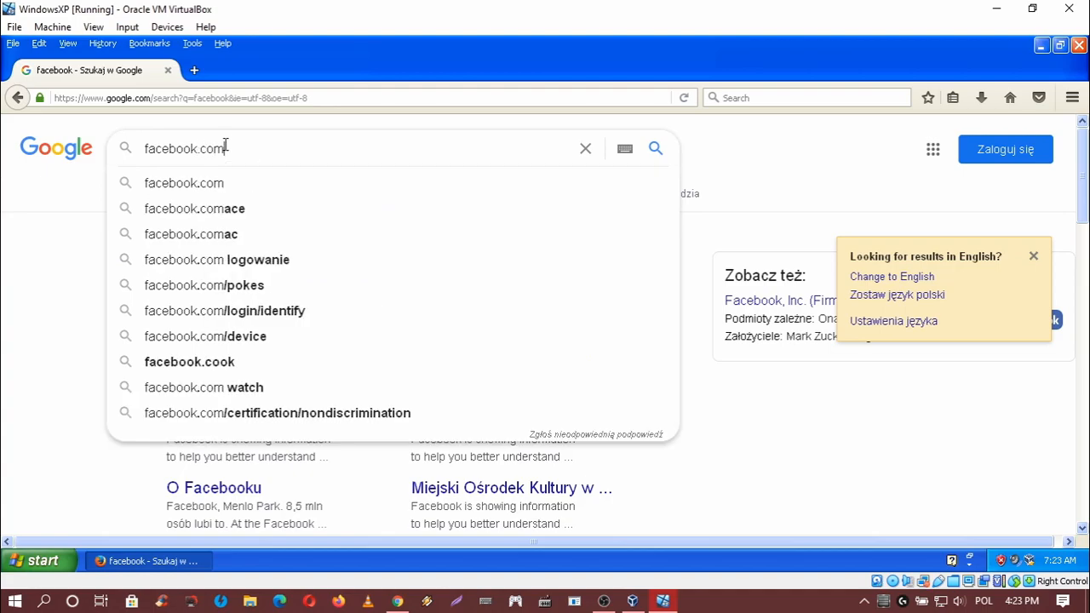
pyautogui.press('Return')
pyautogui.click(244, 287)
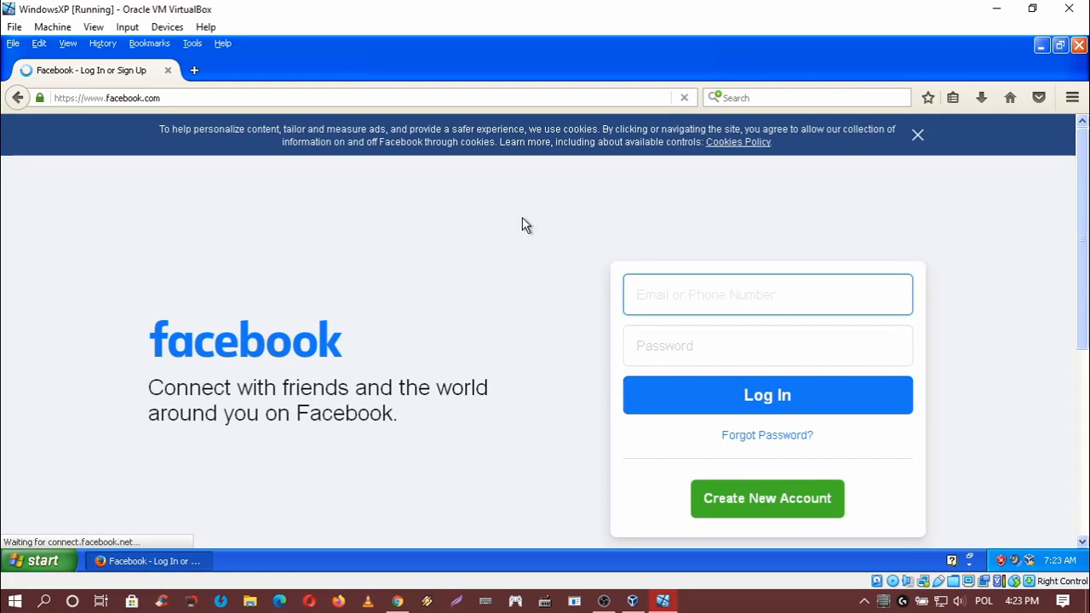
# Open gmail.com in a new Firefox tab.
pyautogui.click(194, 69)
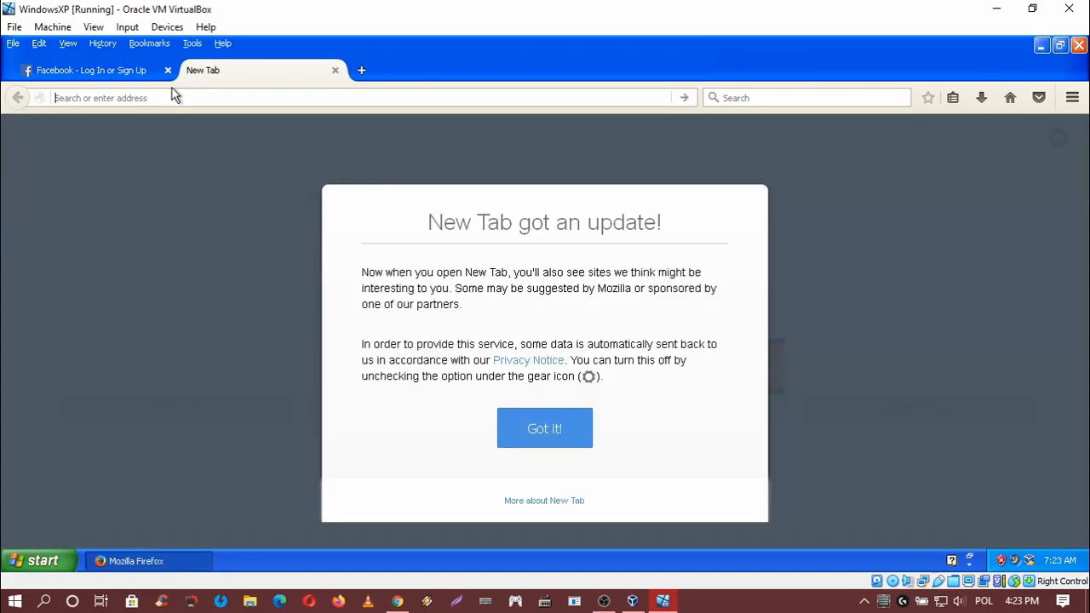
pyautogui.write('gma')
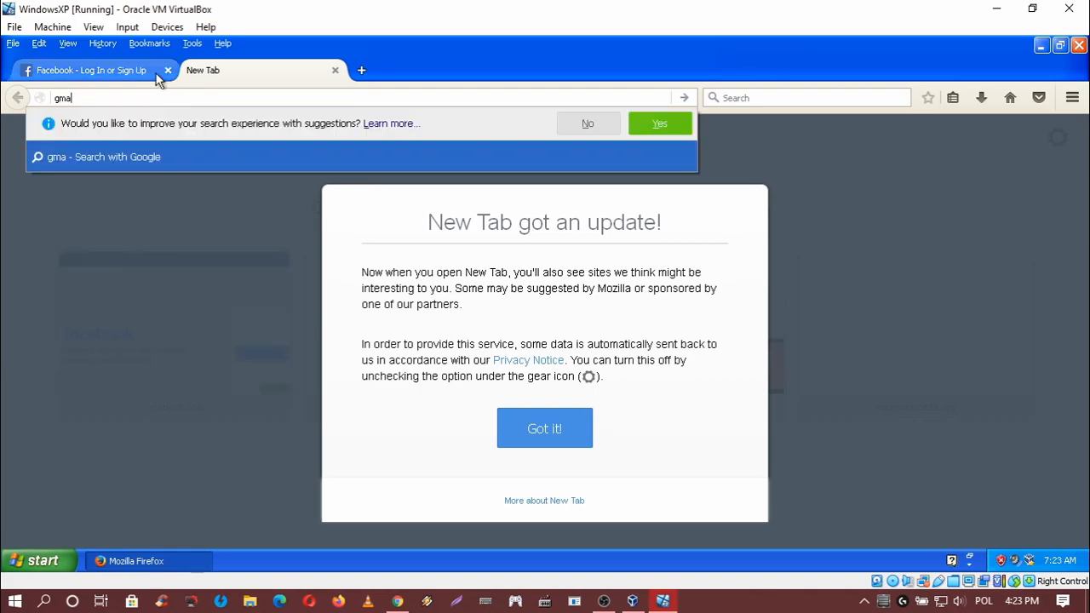
pyautogui.write('i.com')
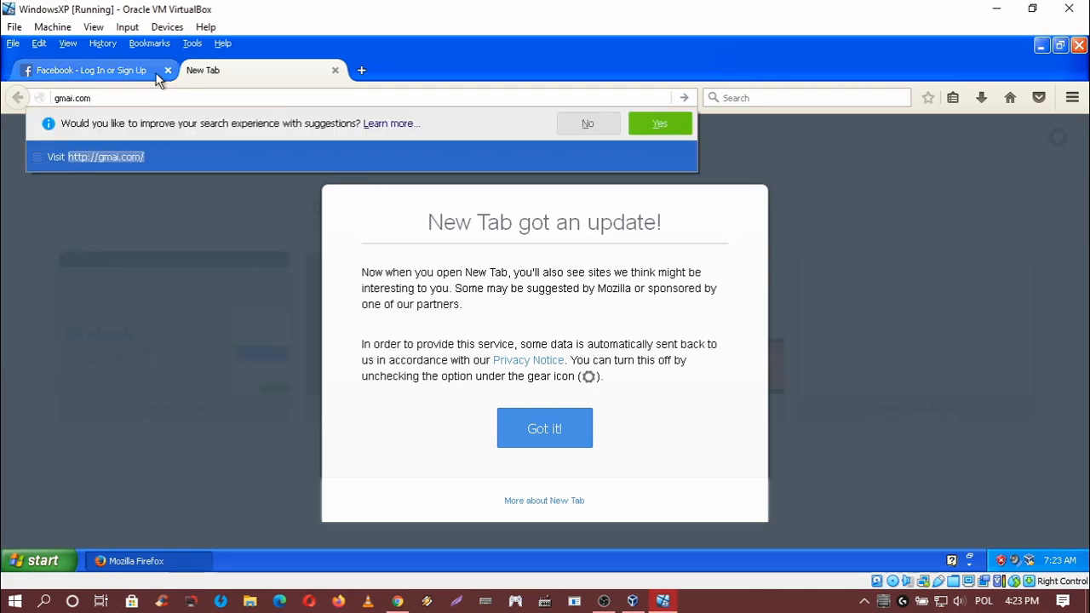
pyautogui.press('Escape')
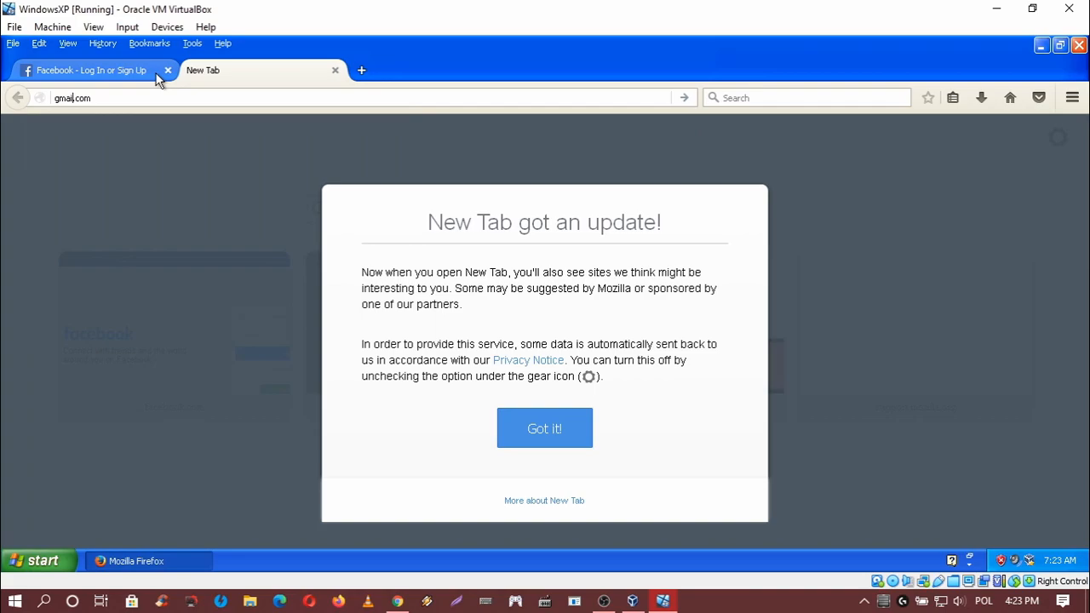
pyautogui.press('Return')
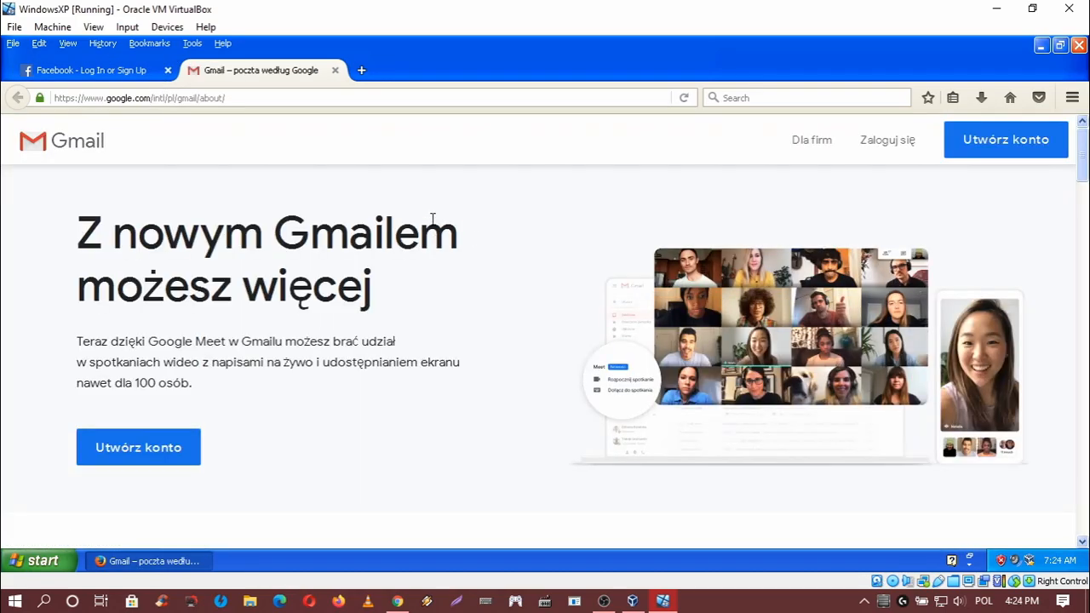
# Switch the virtual machine to full-screen mode and close Firefox with both tabs.
pyautogui.click(93, 27)
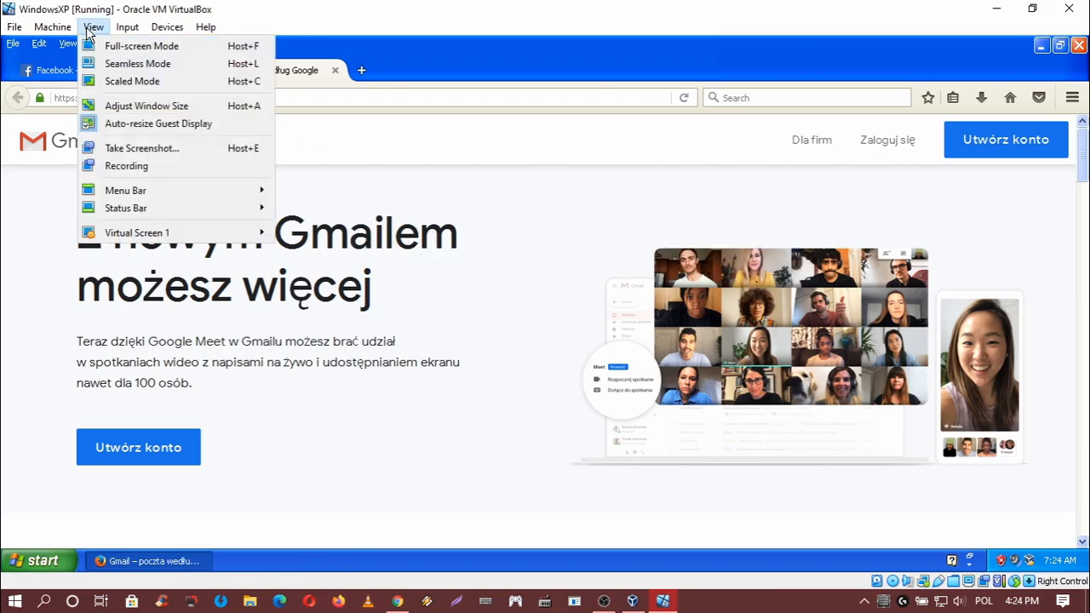
pyautogui.click(107, 48)
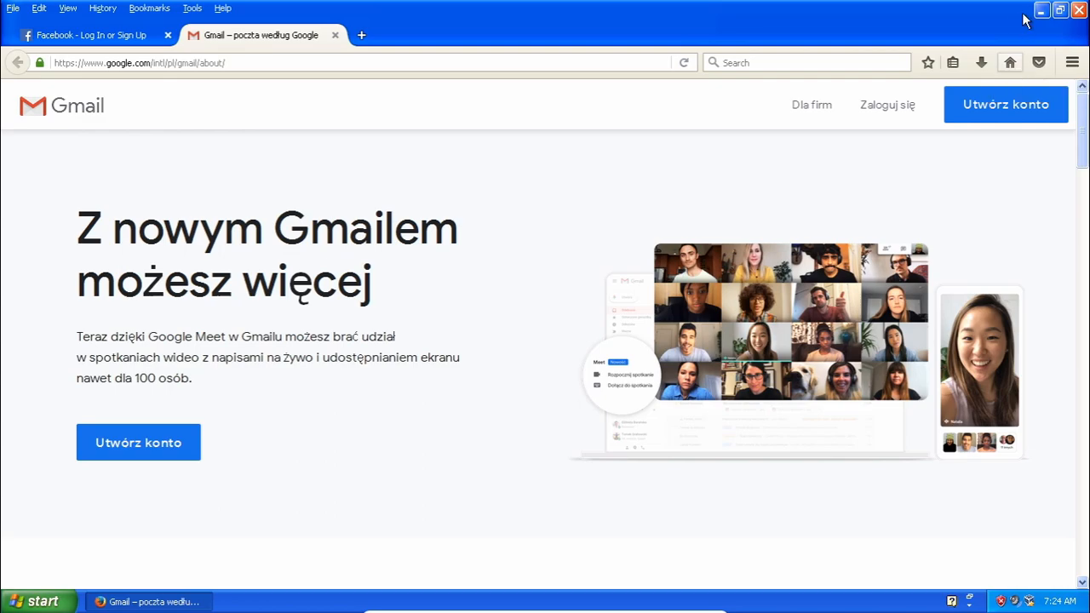
pyautogui.click(1077, 11)
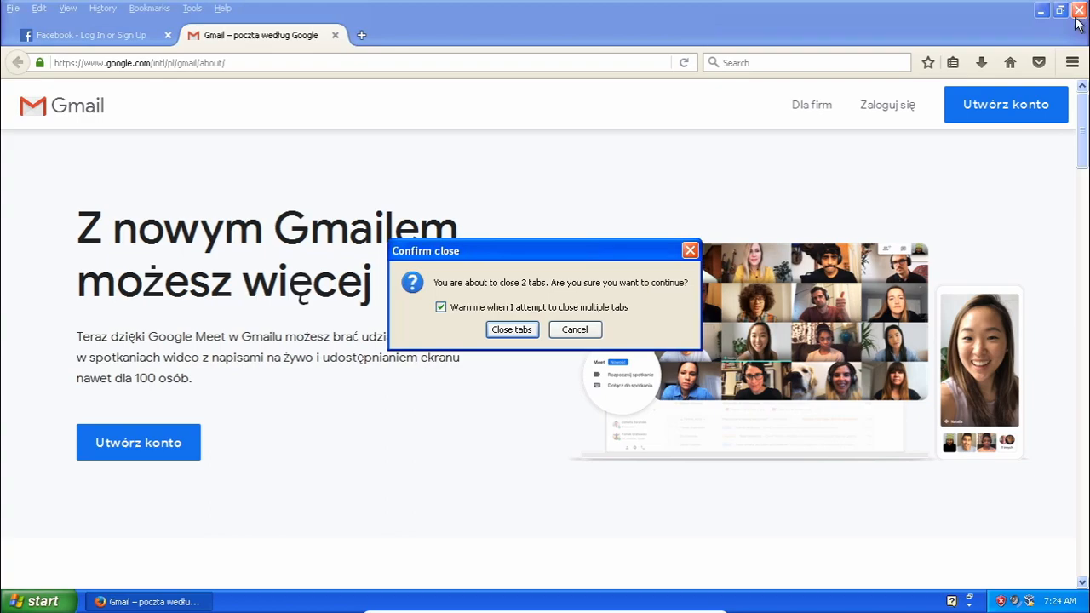
pyautogui.click(512, 329)
# Turn off the Windows XP computer.
pyautogui.click(36, 601)
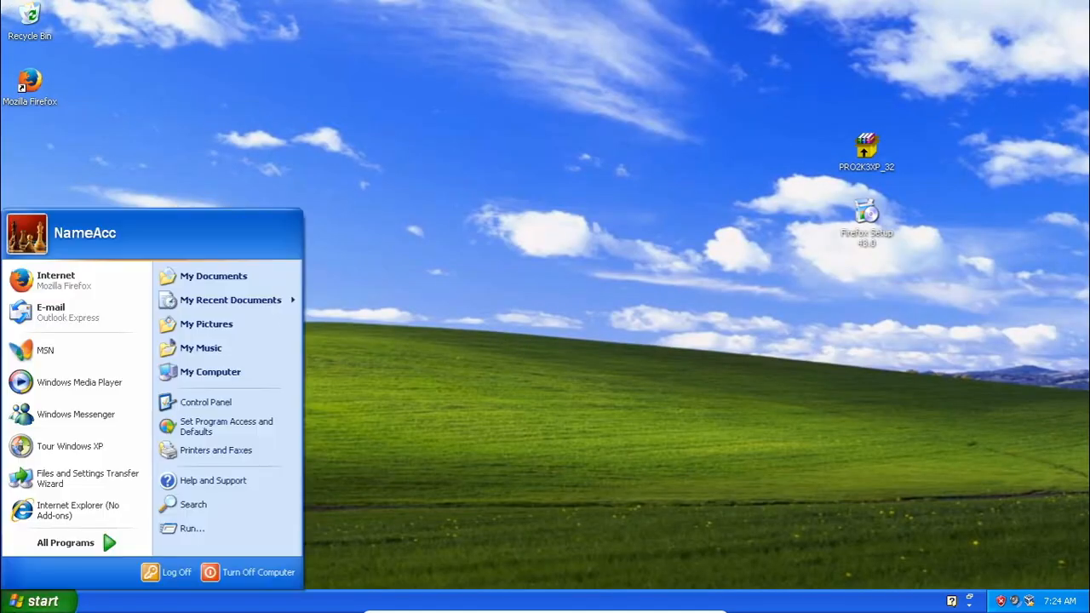
pyautogui.click(251, 572)
pyautogui.click(554, 228)
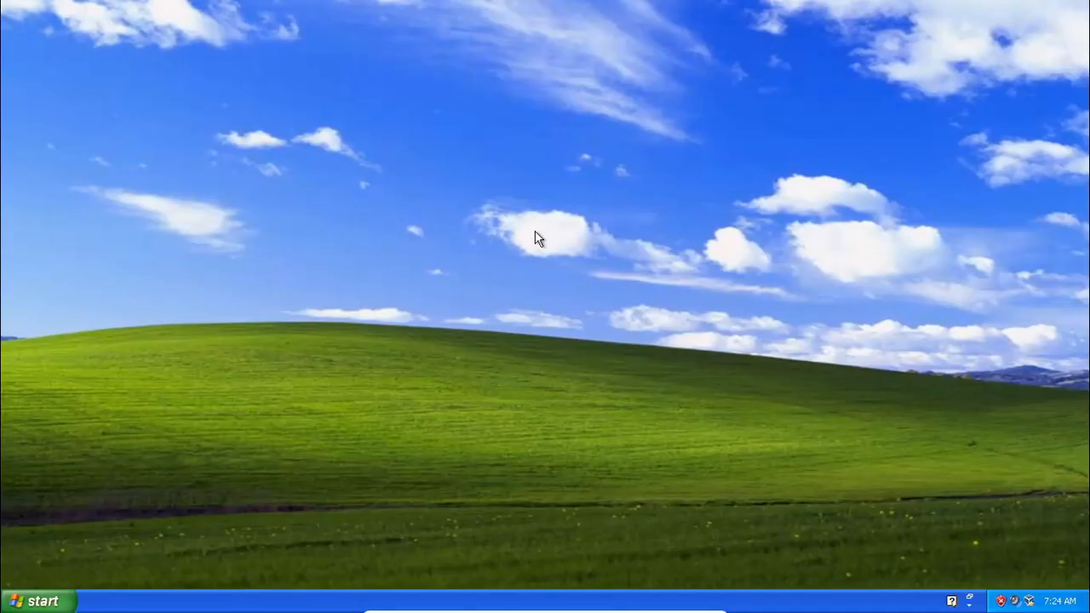